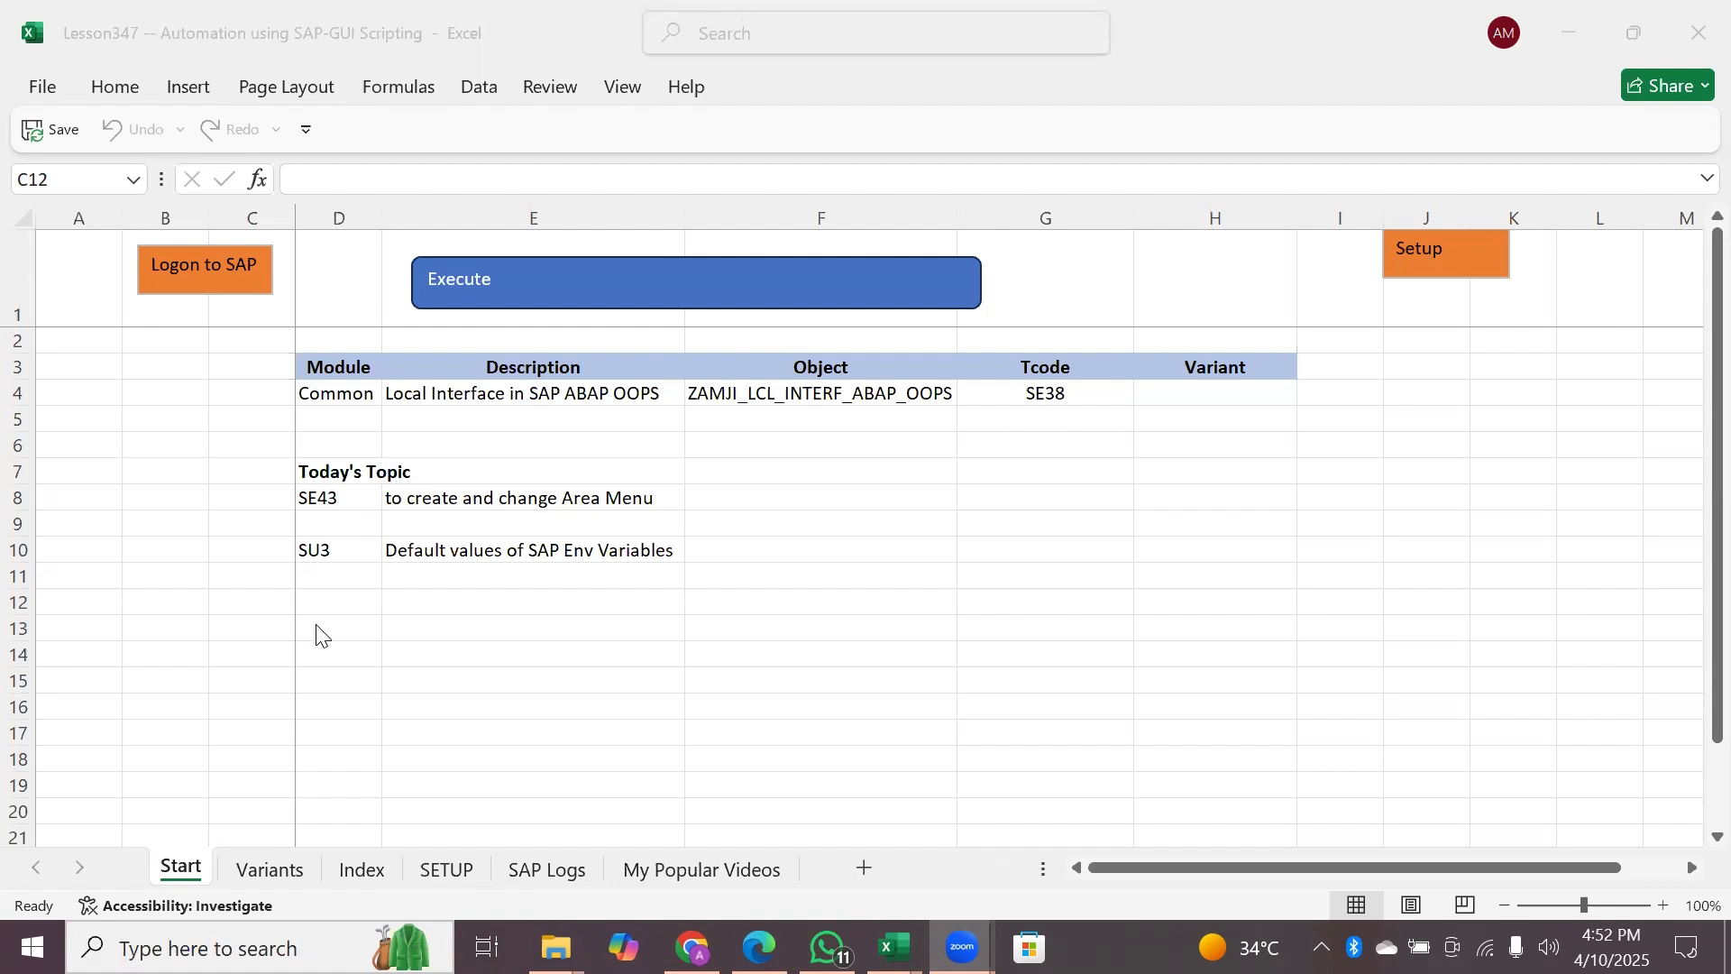
- Log on to SAP from the Start sheet, restore the SAP window to a smaller size and return to the workbook
{"action": "left_click", "coordinate": [142, 366]}
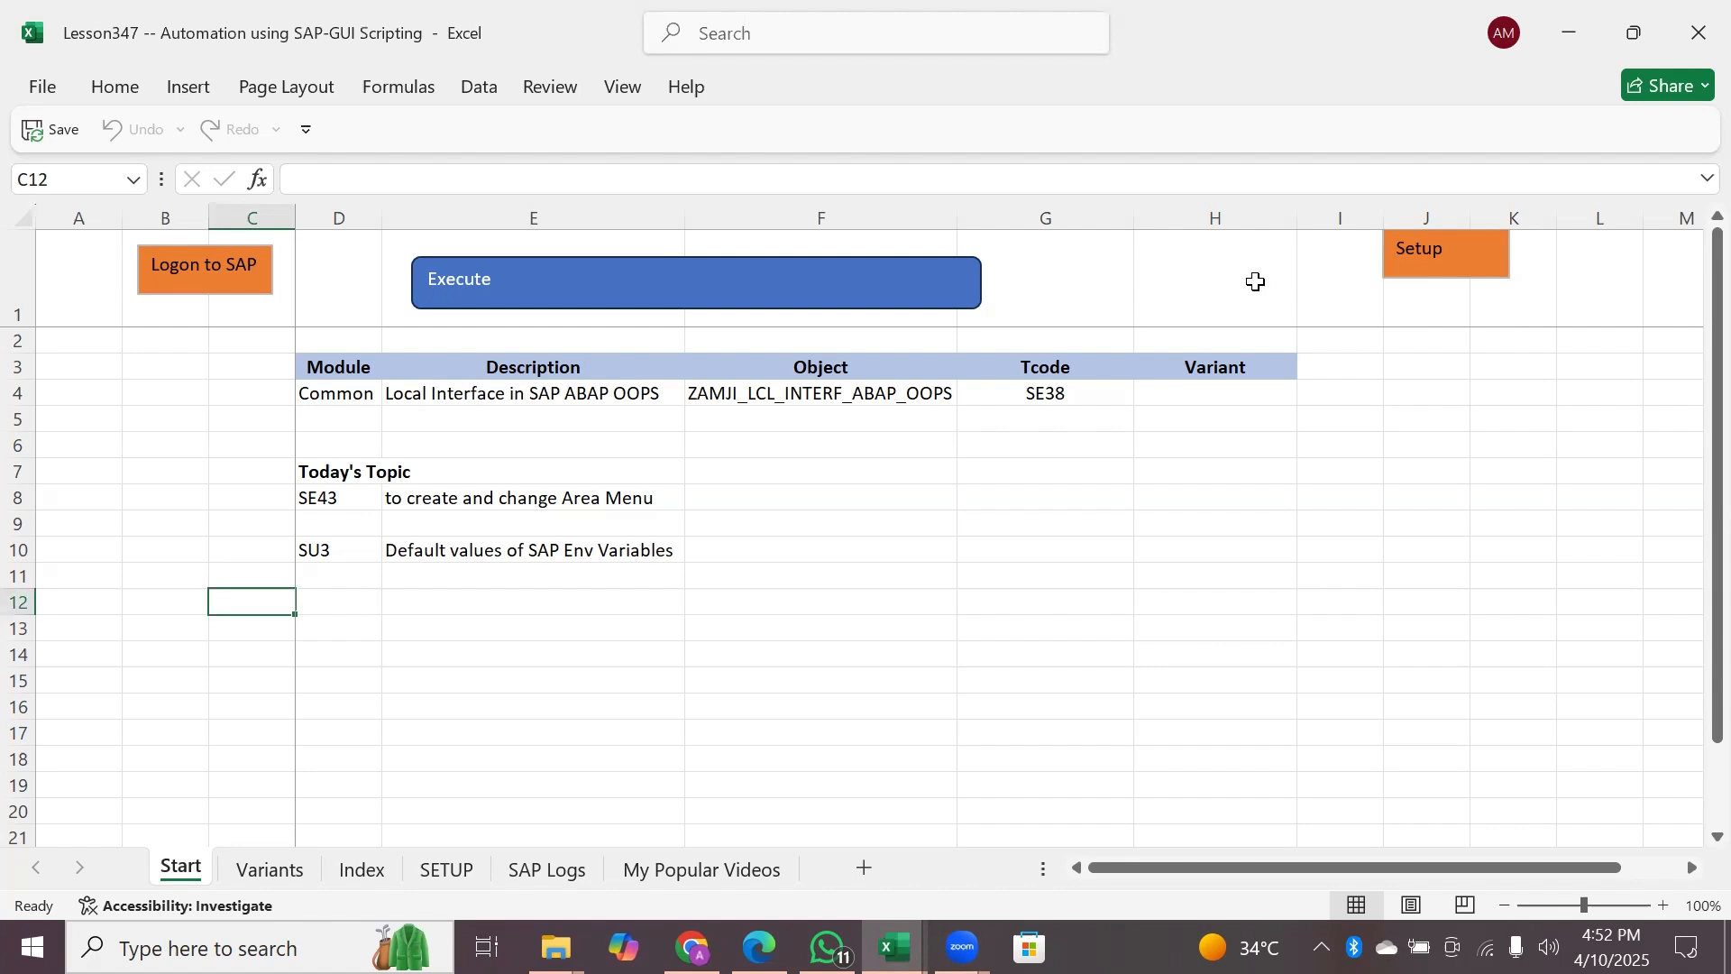
{"action": "left_click", "coordinate": [205, 275]}
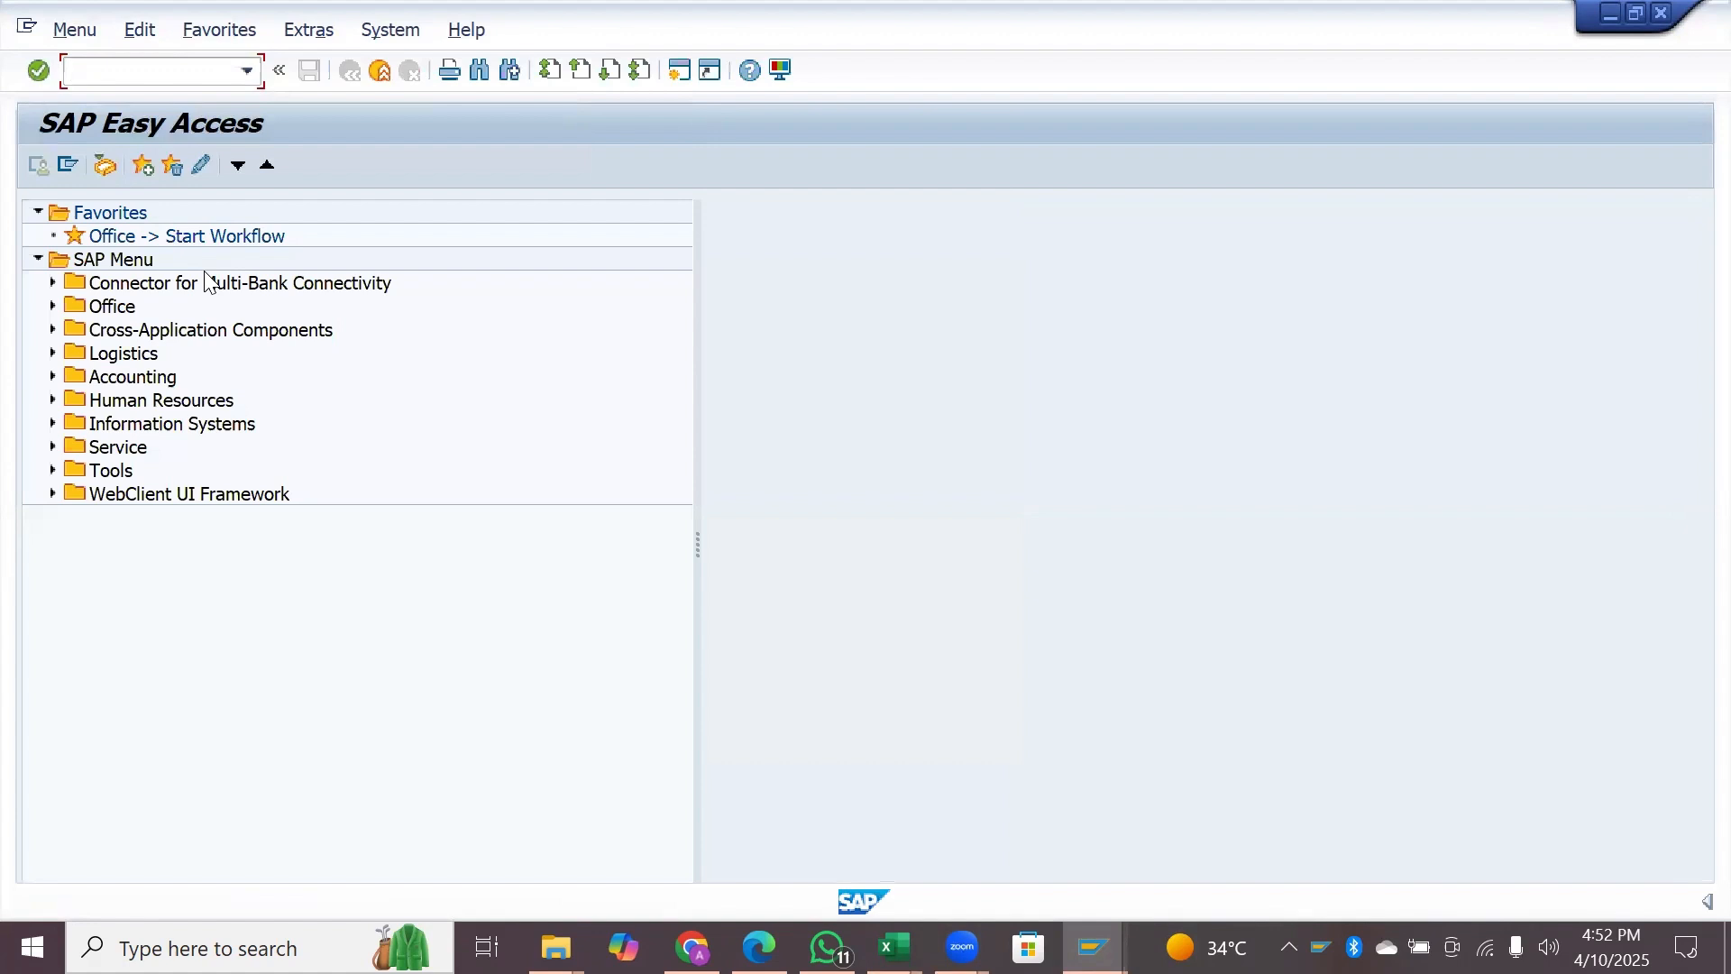
{"action": "left_click", "coordinate": [1632, 16]}
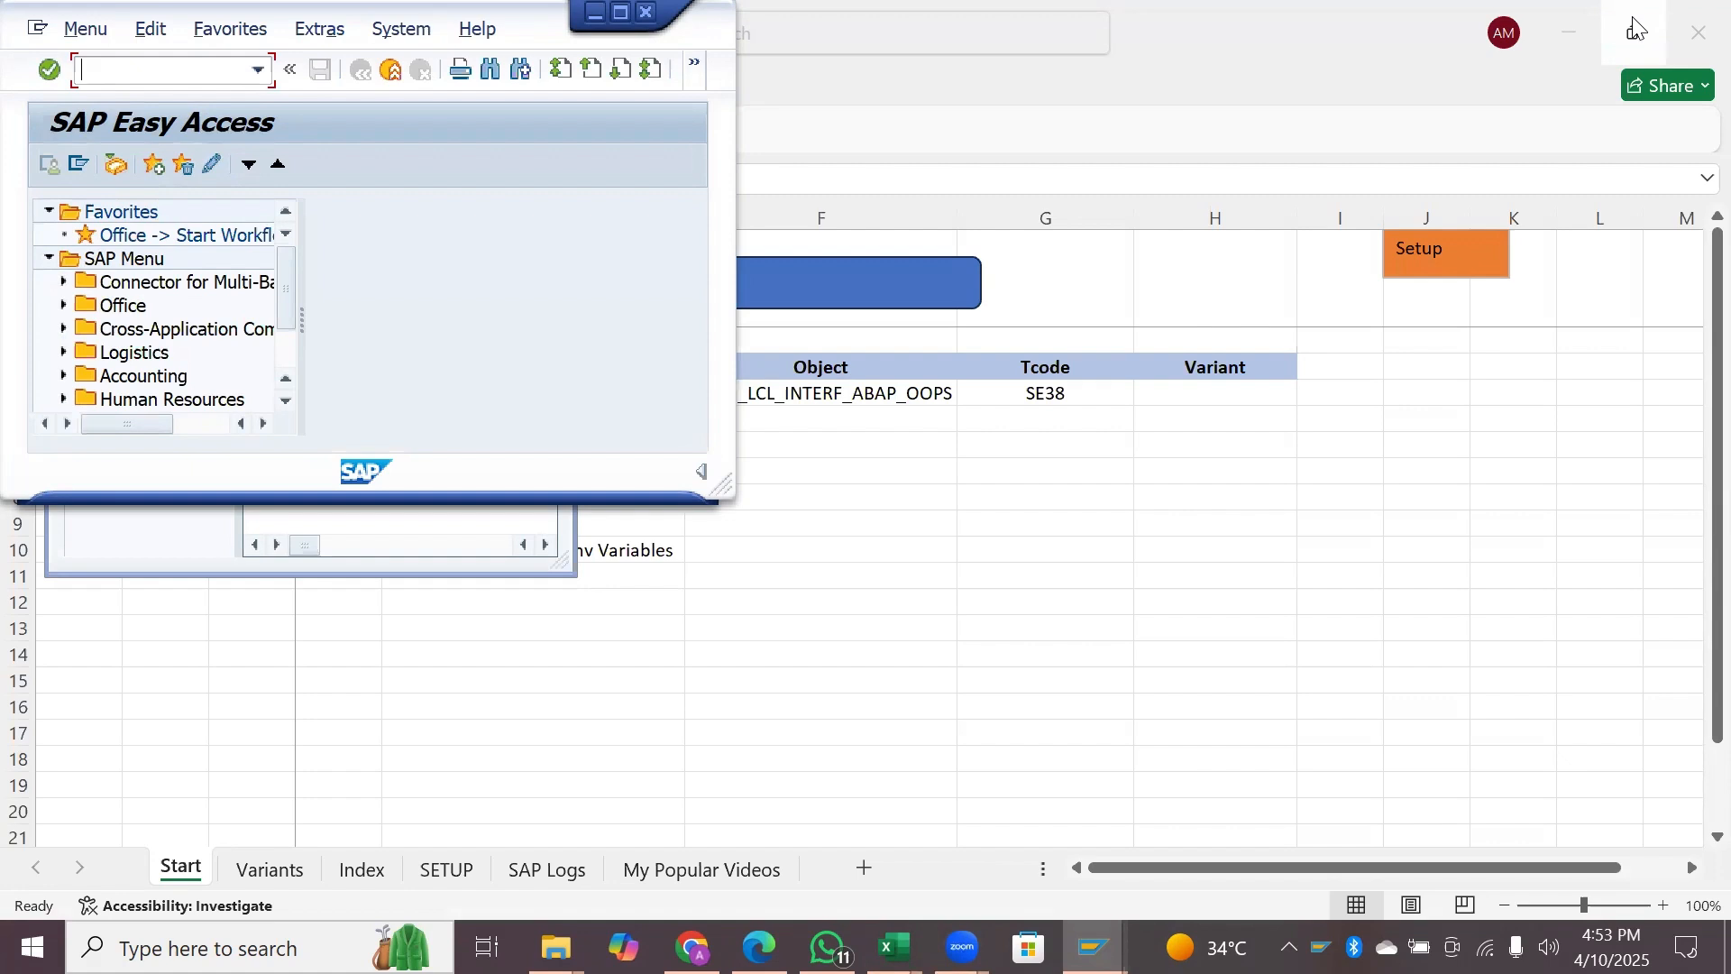
{"action": "left_click", "coordinate": [1193, 59]}
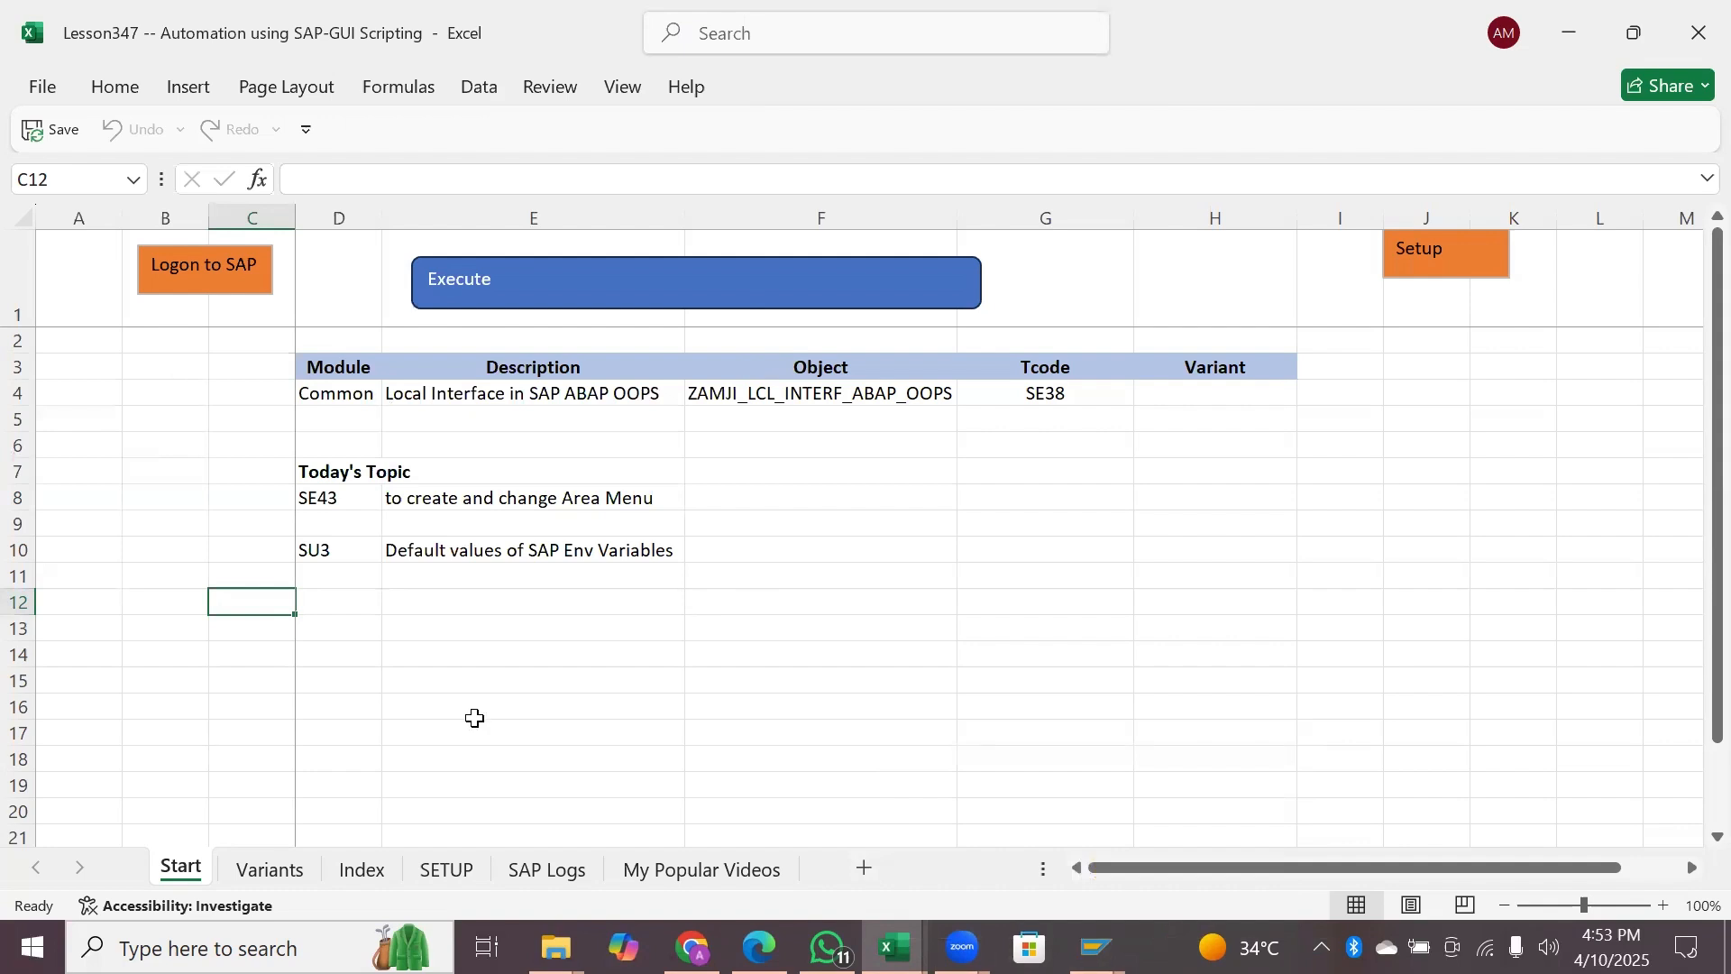
- Review the Module choices, Description, Object, Tcode and Variant cells in row 4, and the entries under Today's Topic
{"action": "left_click", "coordinate": [475, 397]}
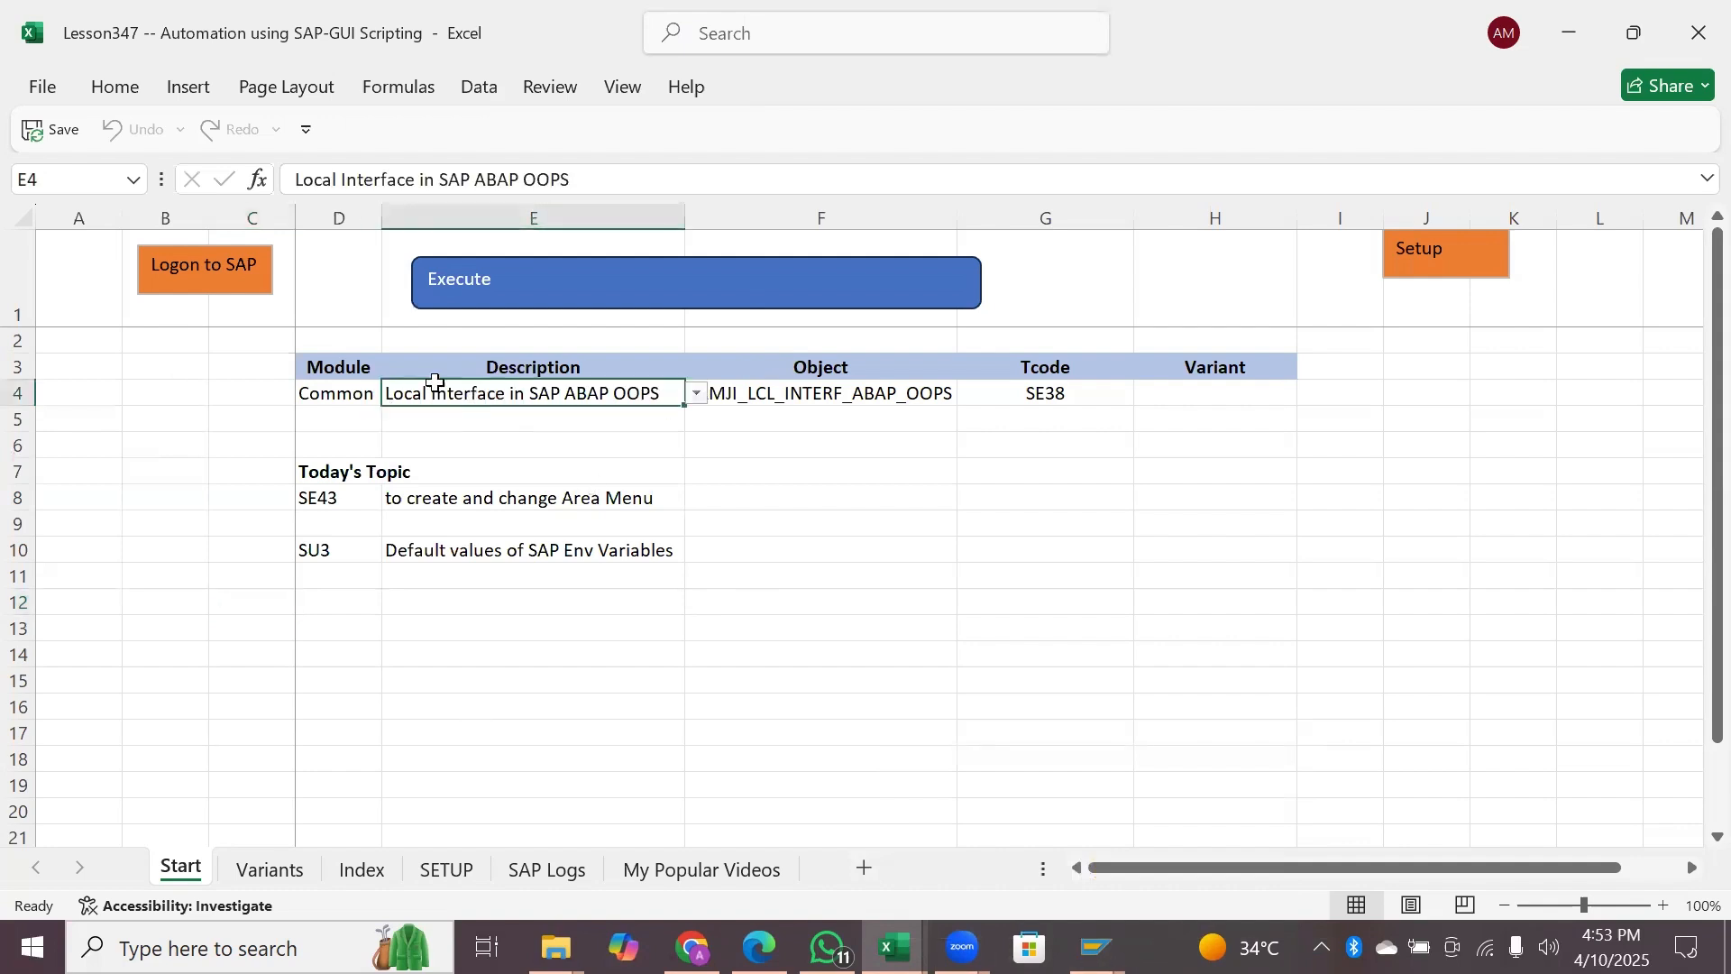
{"action": "left_click", "coordinate": [350, 397]}
{"action": "left_click", "coordinate": [395, 398]}
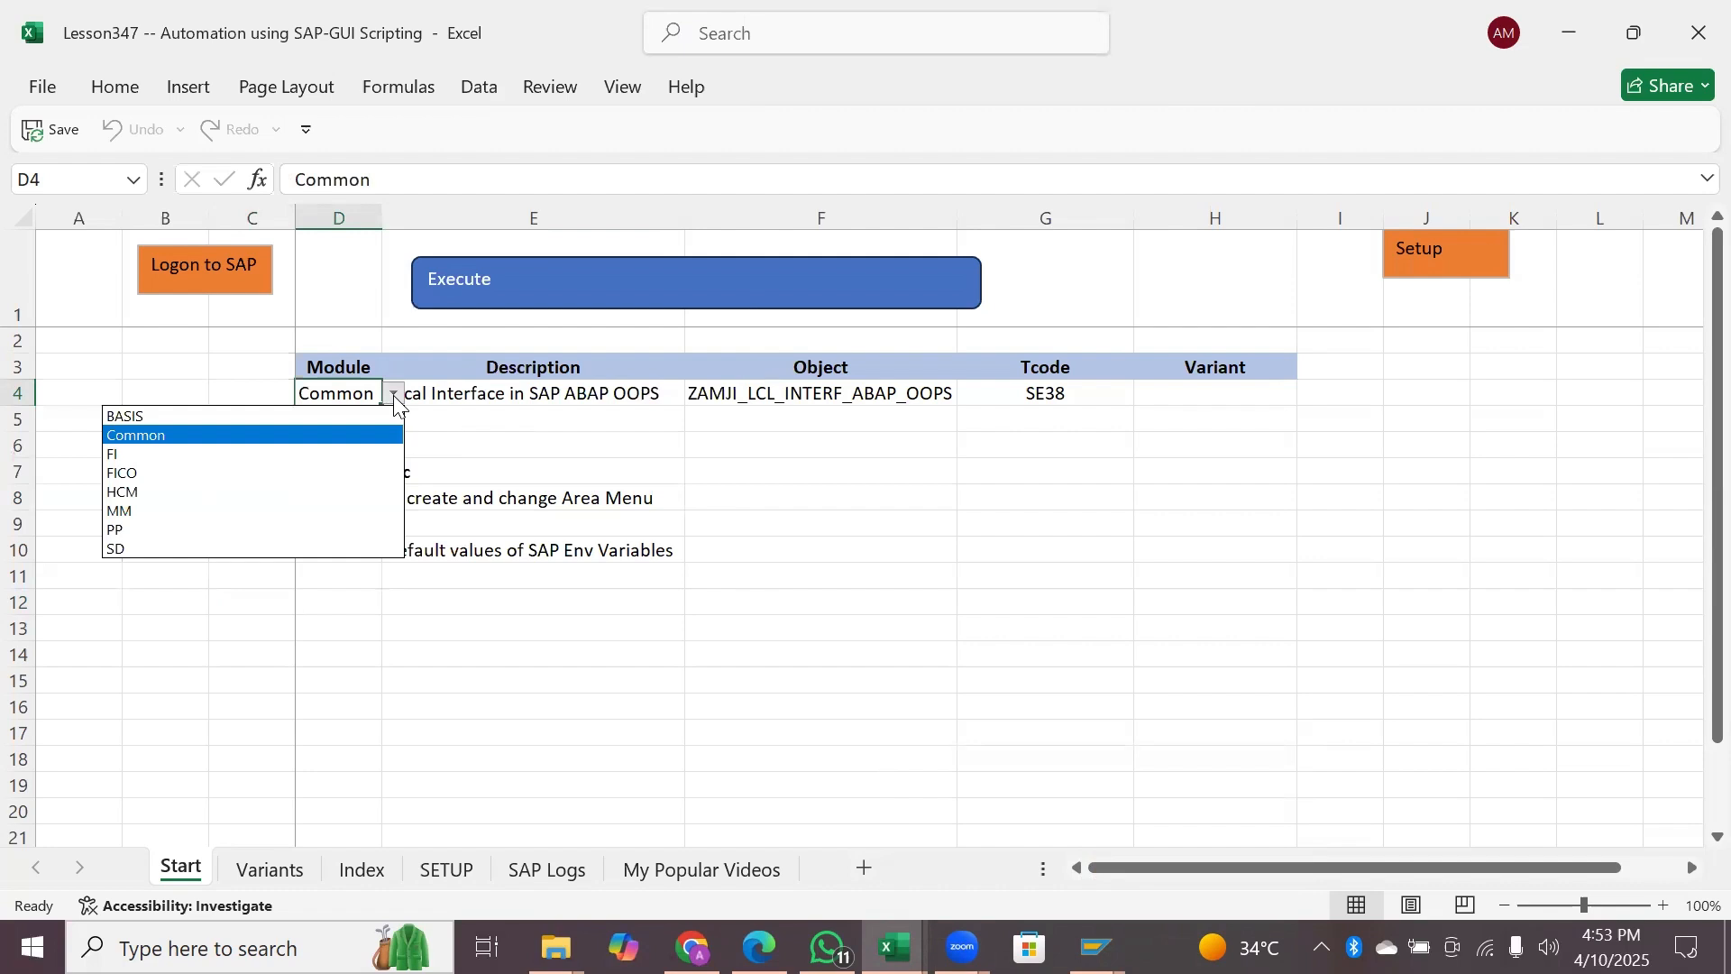
{"action": "left_click", "coordinate": [580, 397]}
{"action": "key", "text": "Tab"}
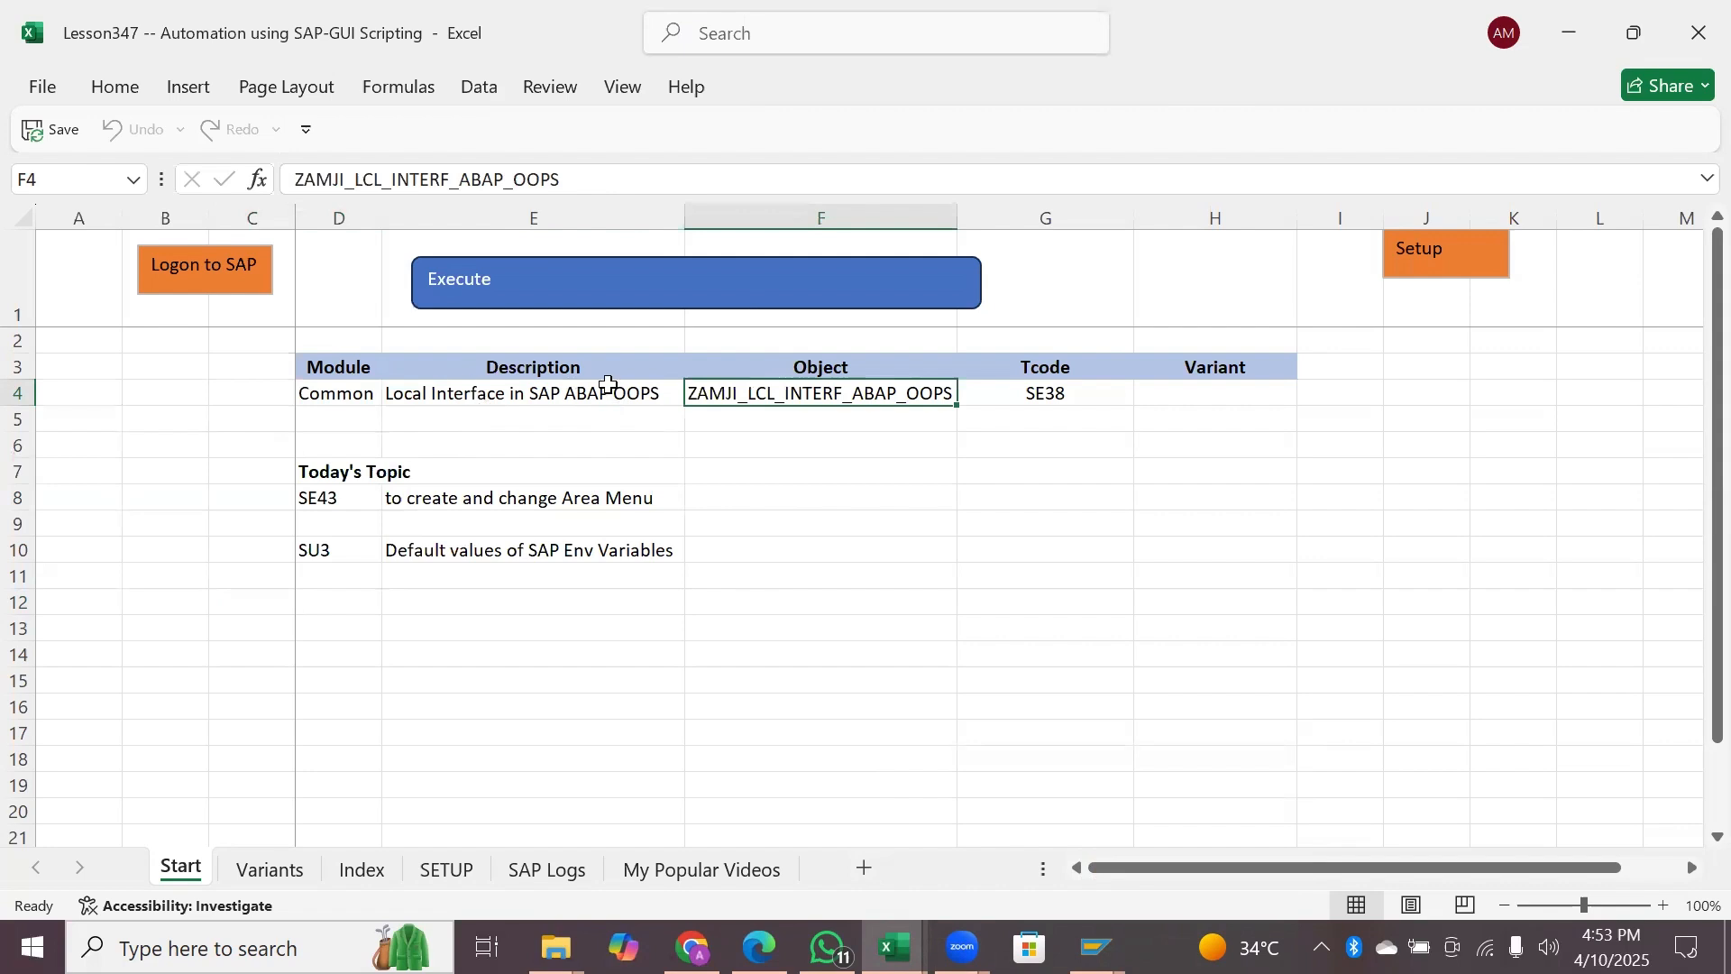
{"action": "key", "text": "Tab"}
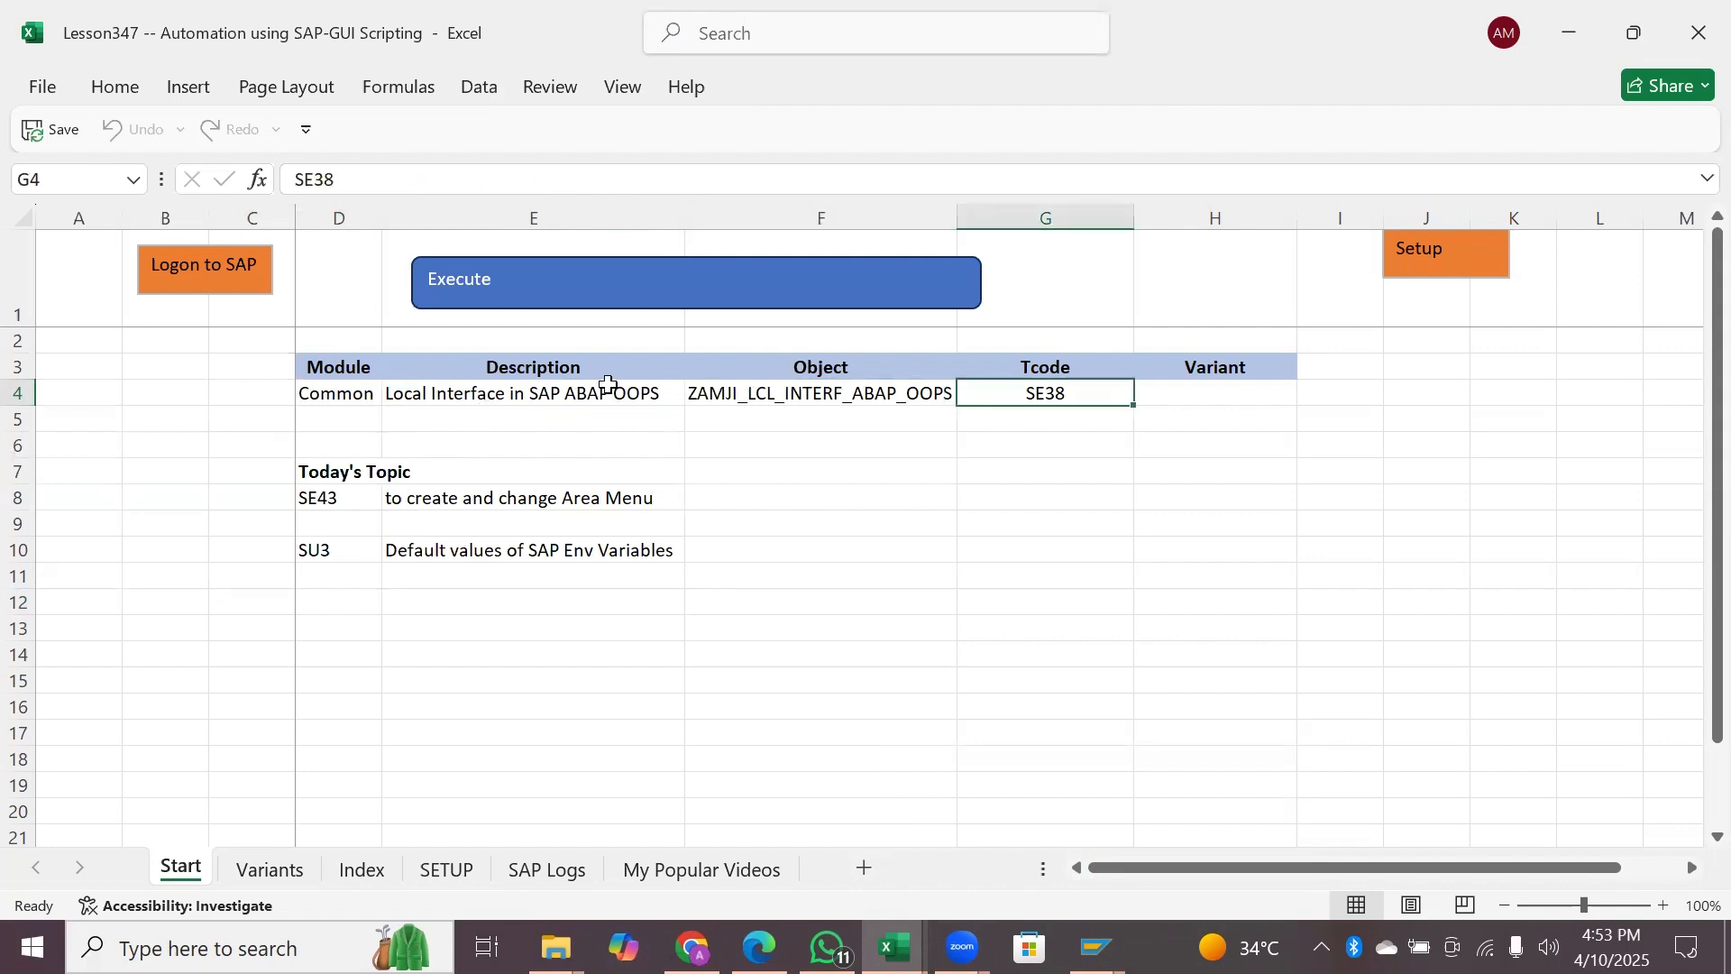
{"action": "key", "text": "Tab"}
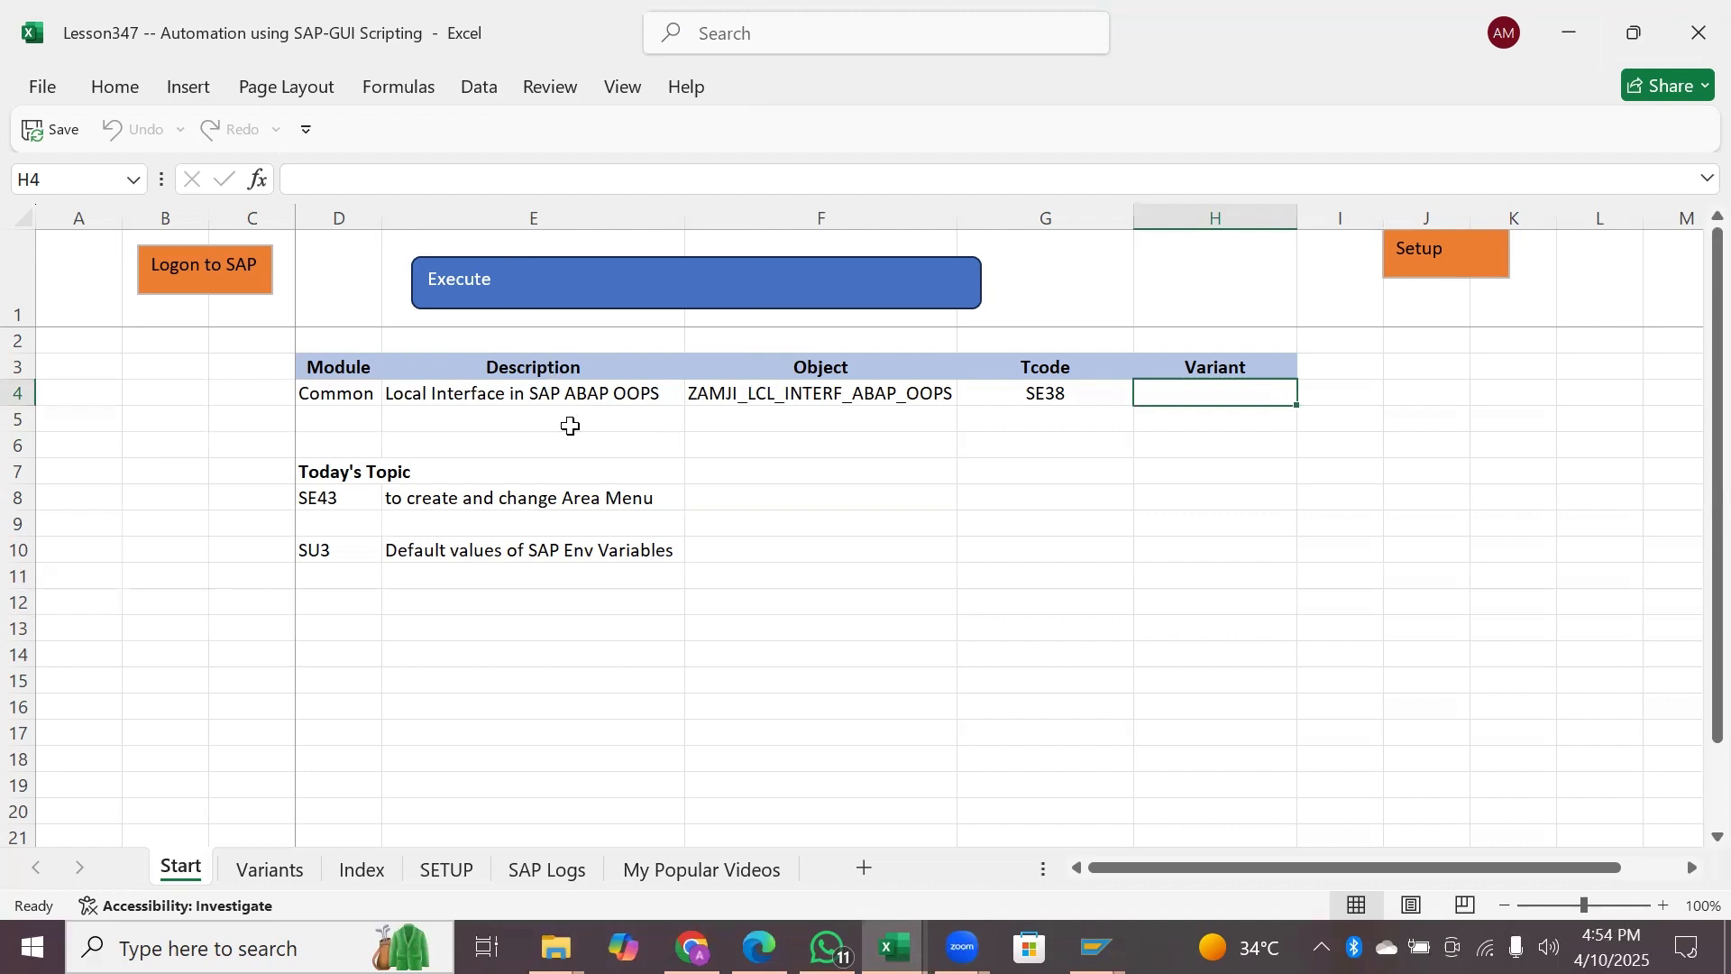
{"action": "left_click", "coordinate": [327, 470]}
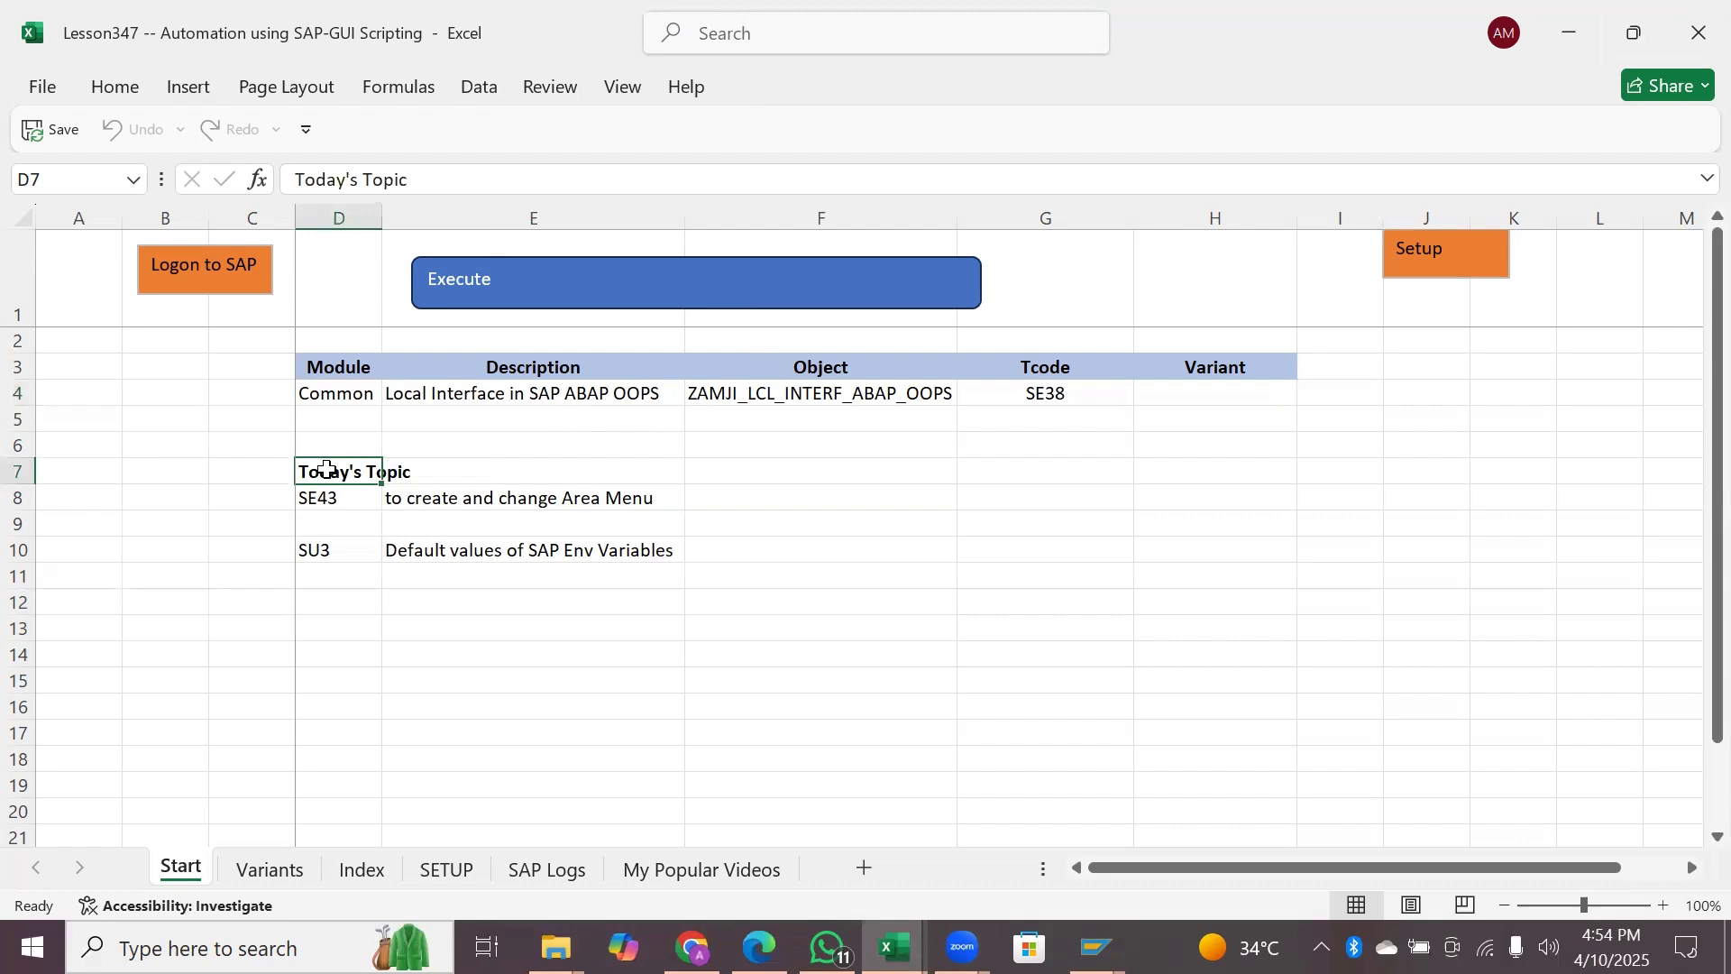
{"action": "key", "text": "Down"}
{"action": "key", "text": "Down"}
{"action": "key", "text": "Up"}
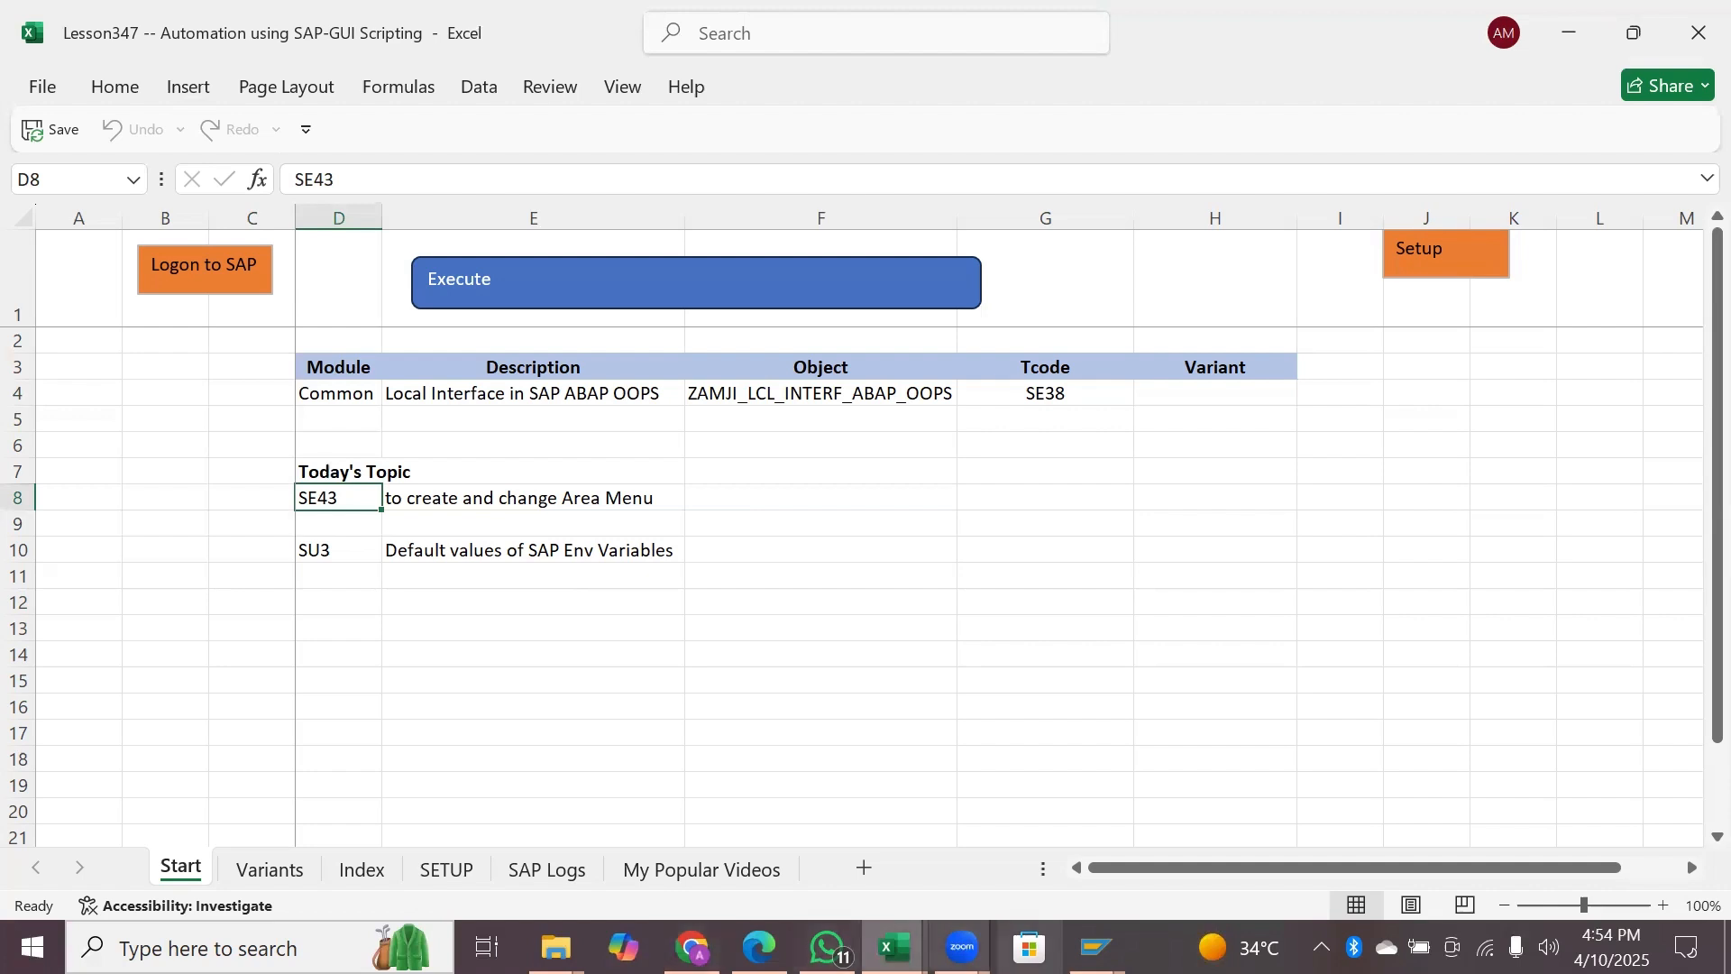
- Switch to SAP Easy Access, maximize it and examine the Office, Cross-Application Components and Accounting folders of the SAP menu
{"action": "left_click", "coordinate": [1097, 946]}
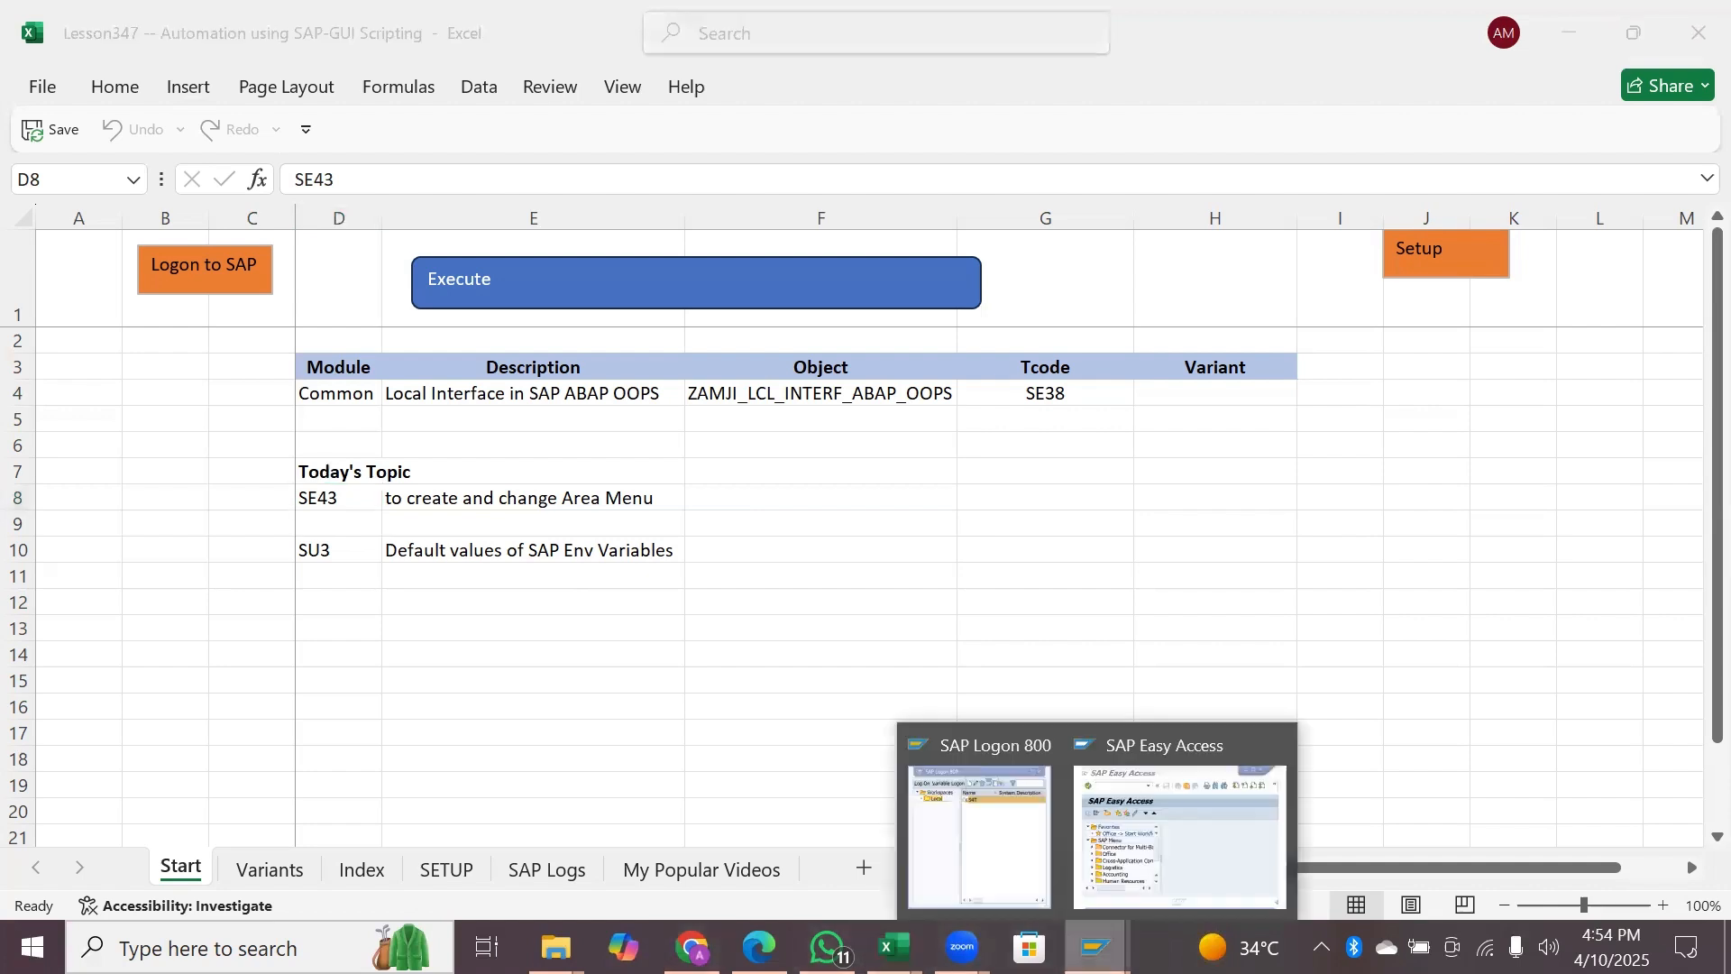
{"action": "left_click", "coordinate": [1140, 832]}
{"action": "left_click", "coordinate": [621, 13]}
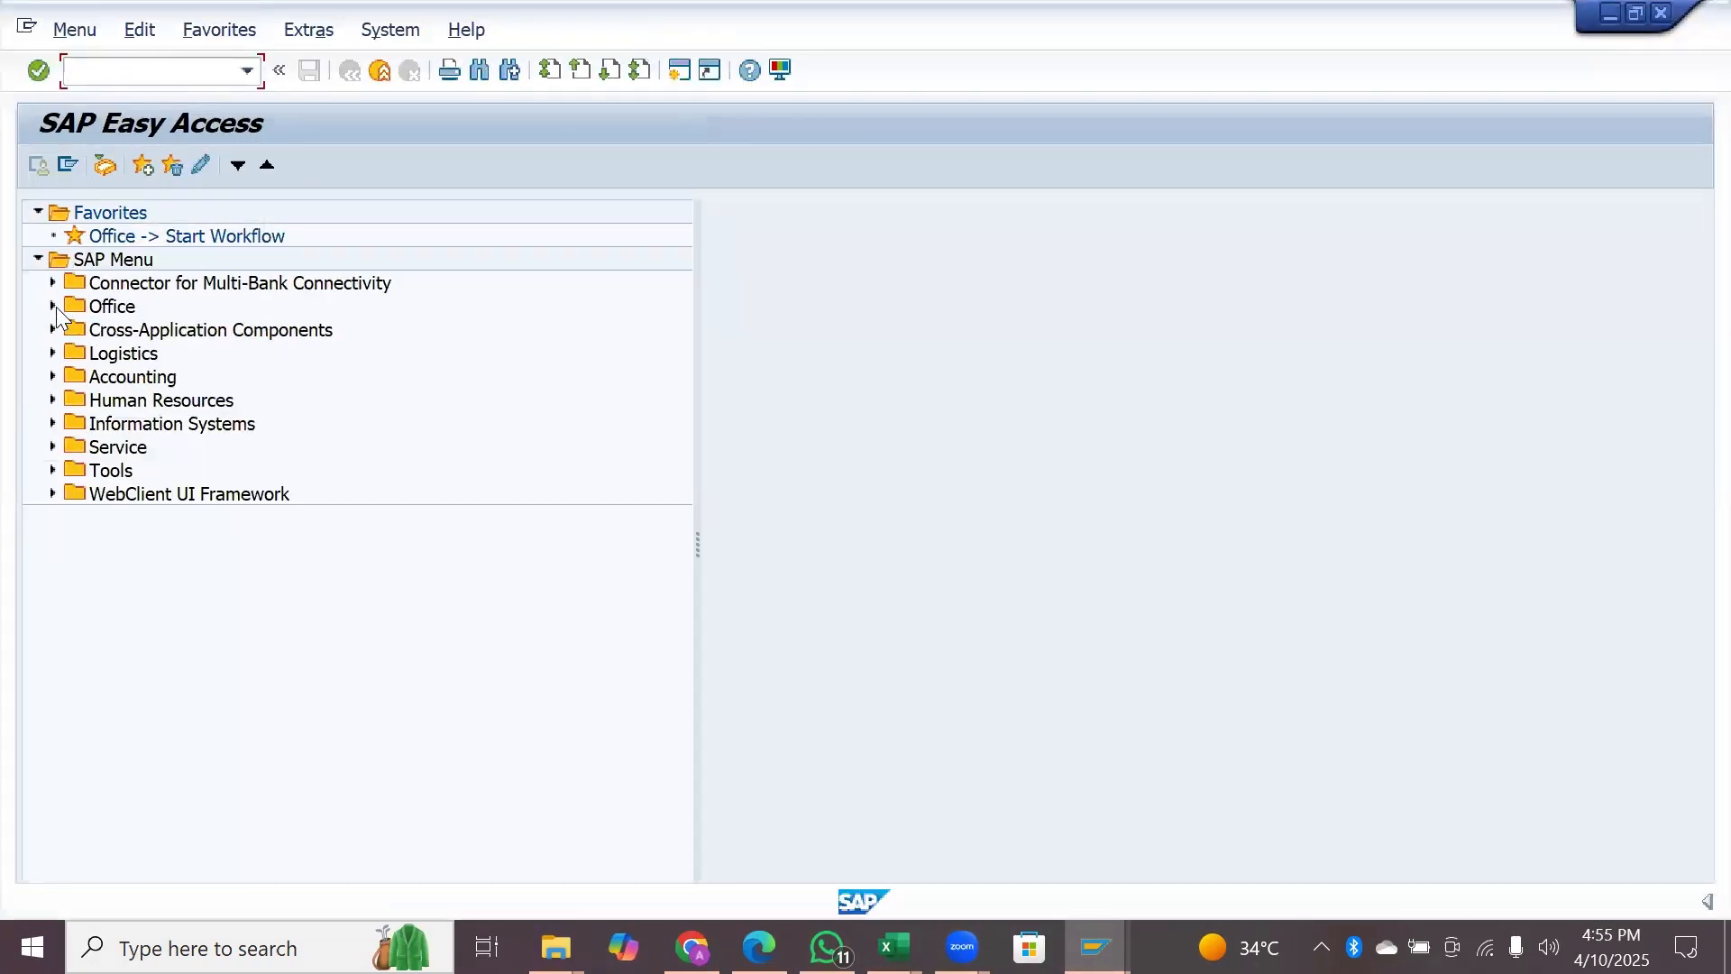
{"action": "left_click", "coordinate": [54, 307]}
{"action": "left_click", "coordinate": [54, 306]}
{"action": "left_click", "coordinate": [52, 330]}
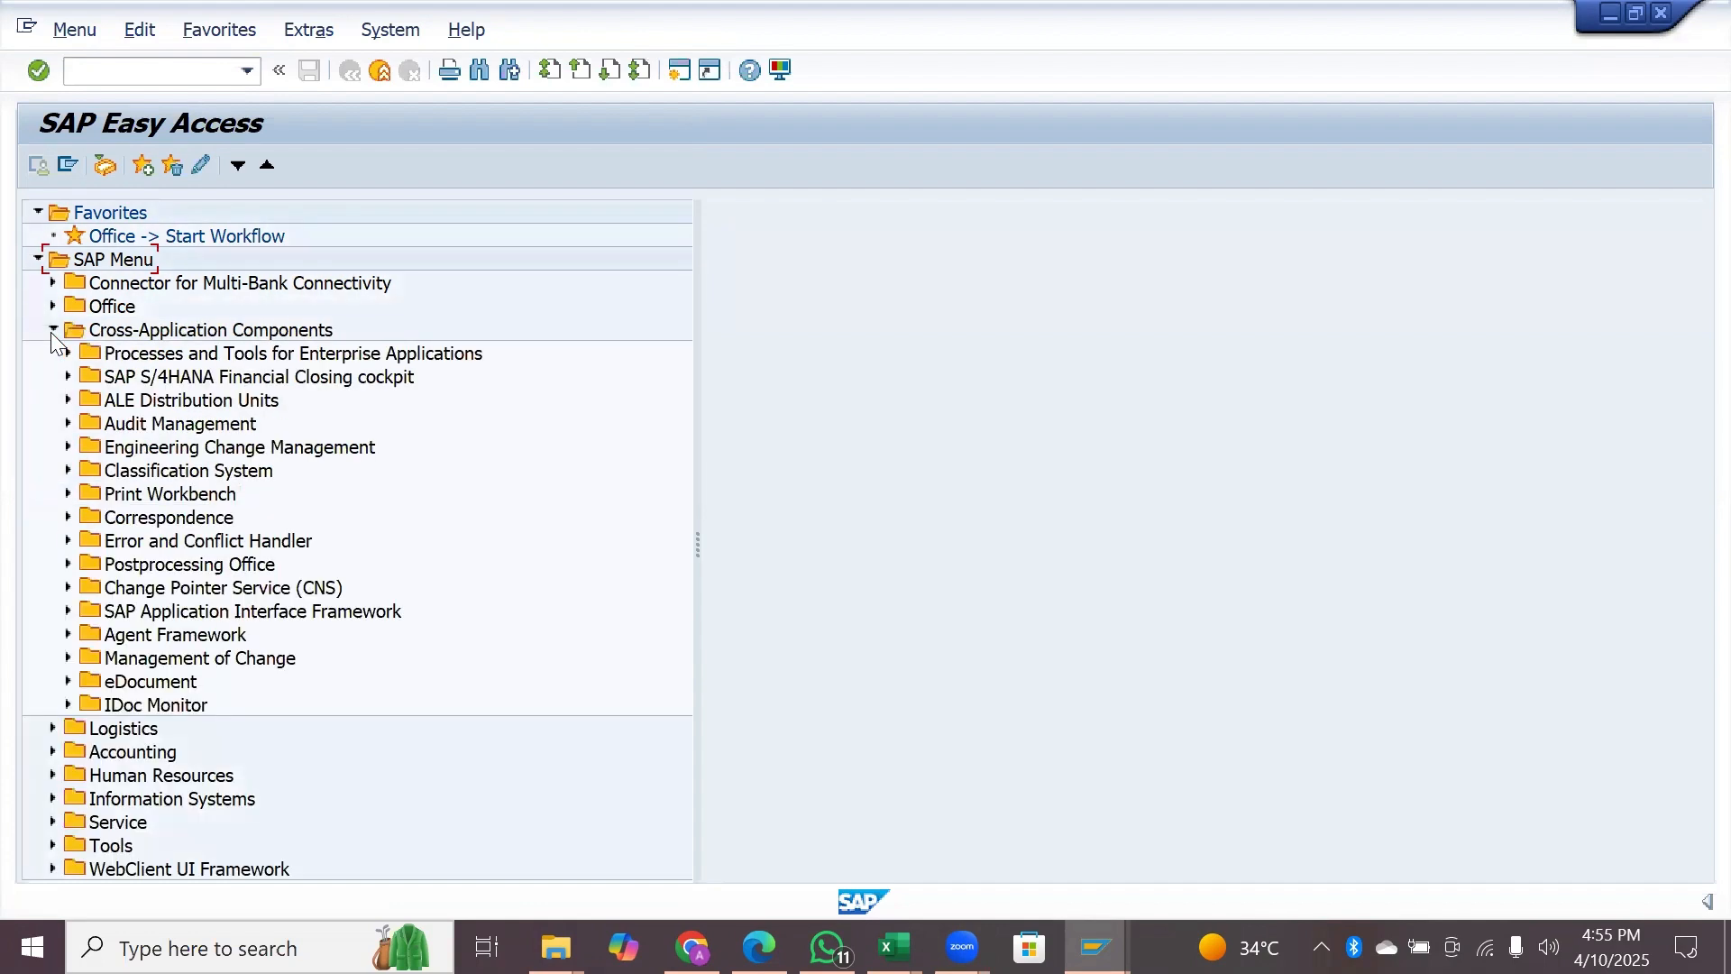
{"action": "left_click", "coordinate": [52, 330]}
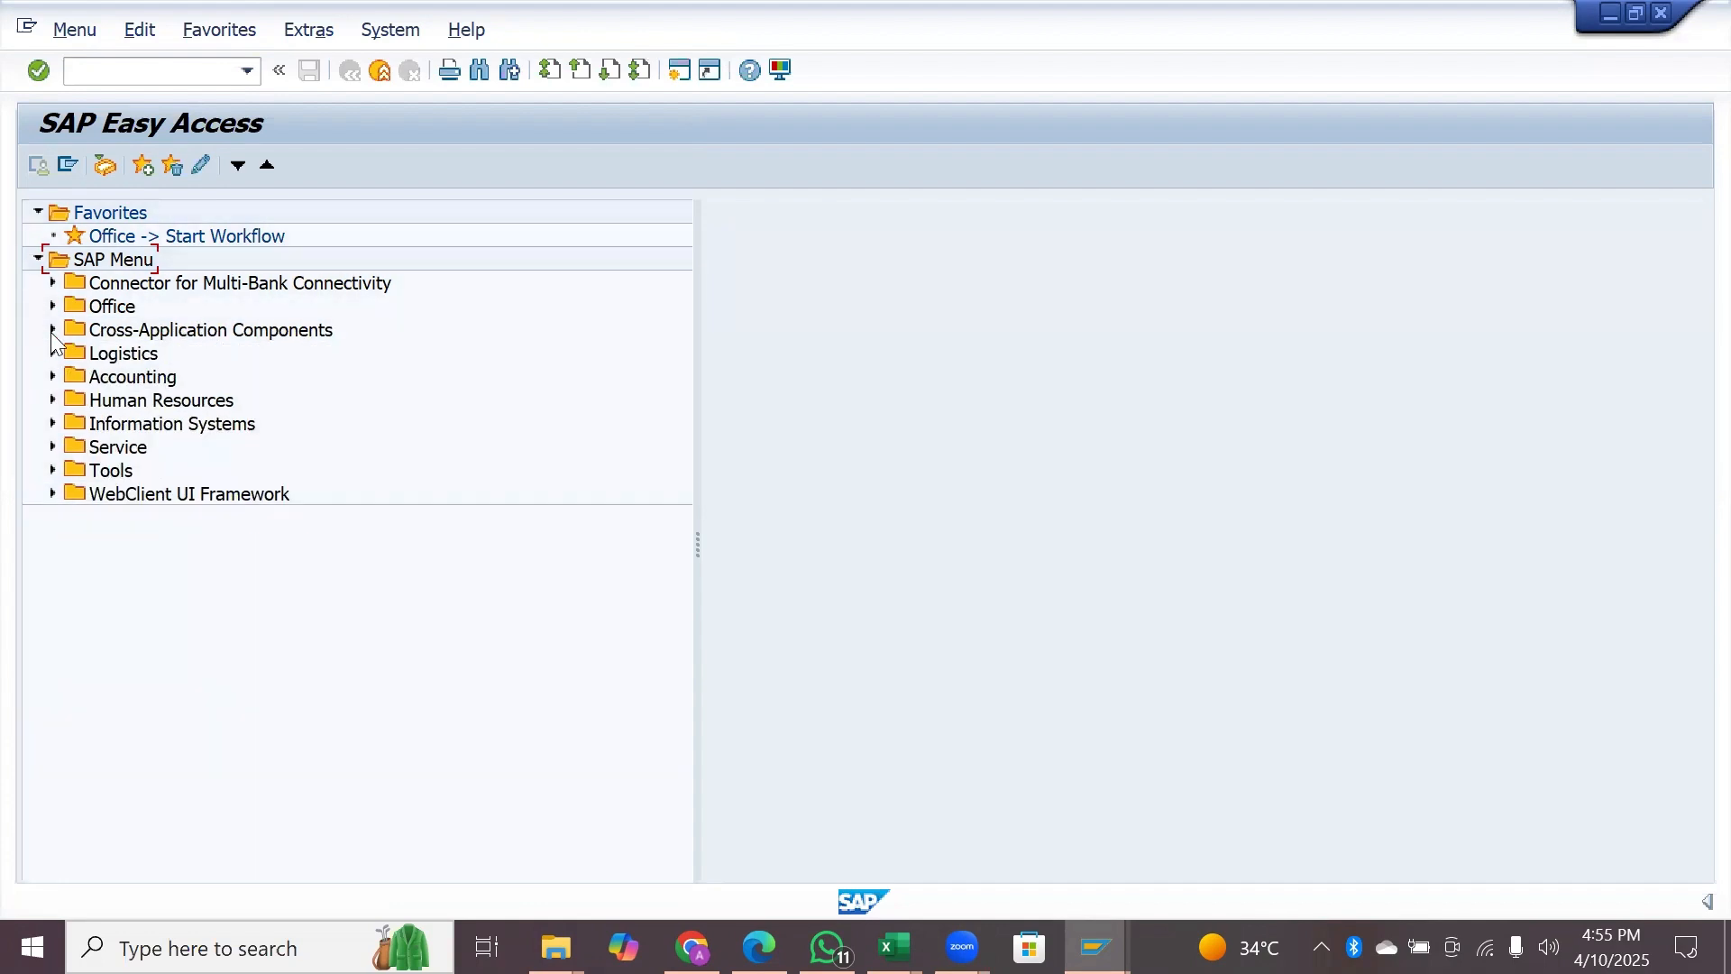
{"action": "left_click", "coordinate": [51, 379]}
{"action": "left_click", "coordinate": [50, 378]}
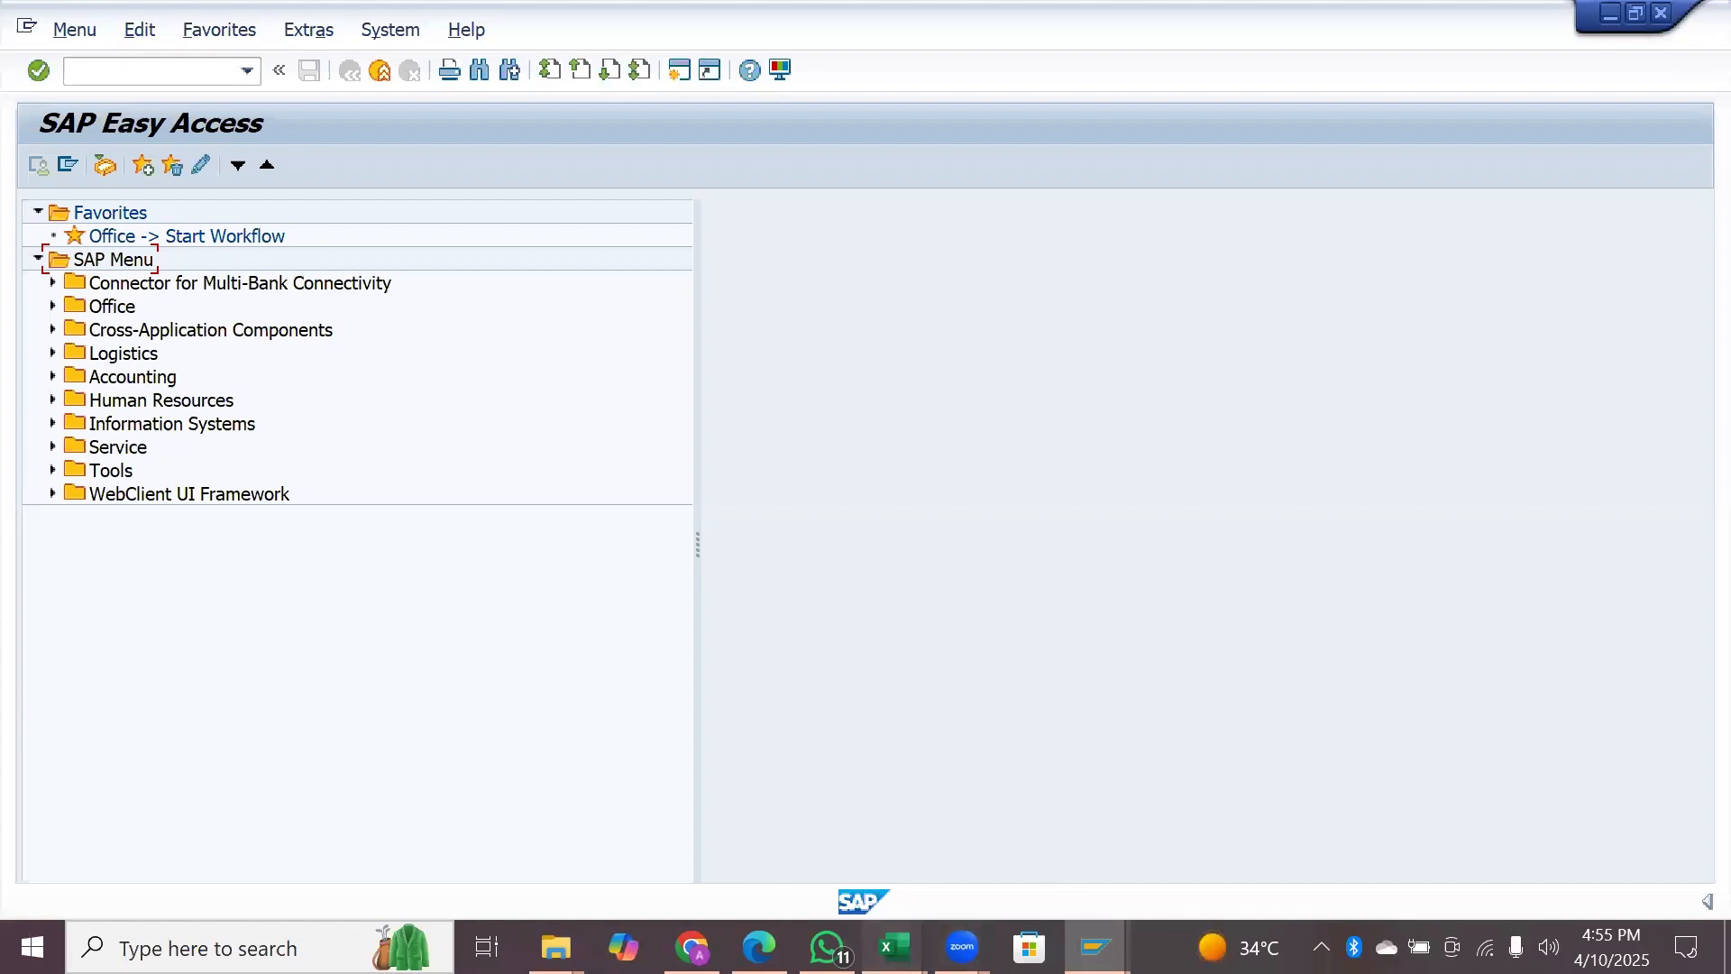
- Switch back to the Excel workbook and review the SE43 and SU3 topic entries
{"action": "left_click", "coordinate": [894, 947]}
{"action": "left_click", "coordinate": [1051, 848]}
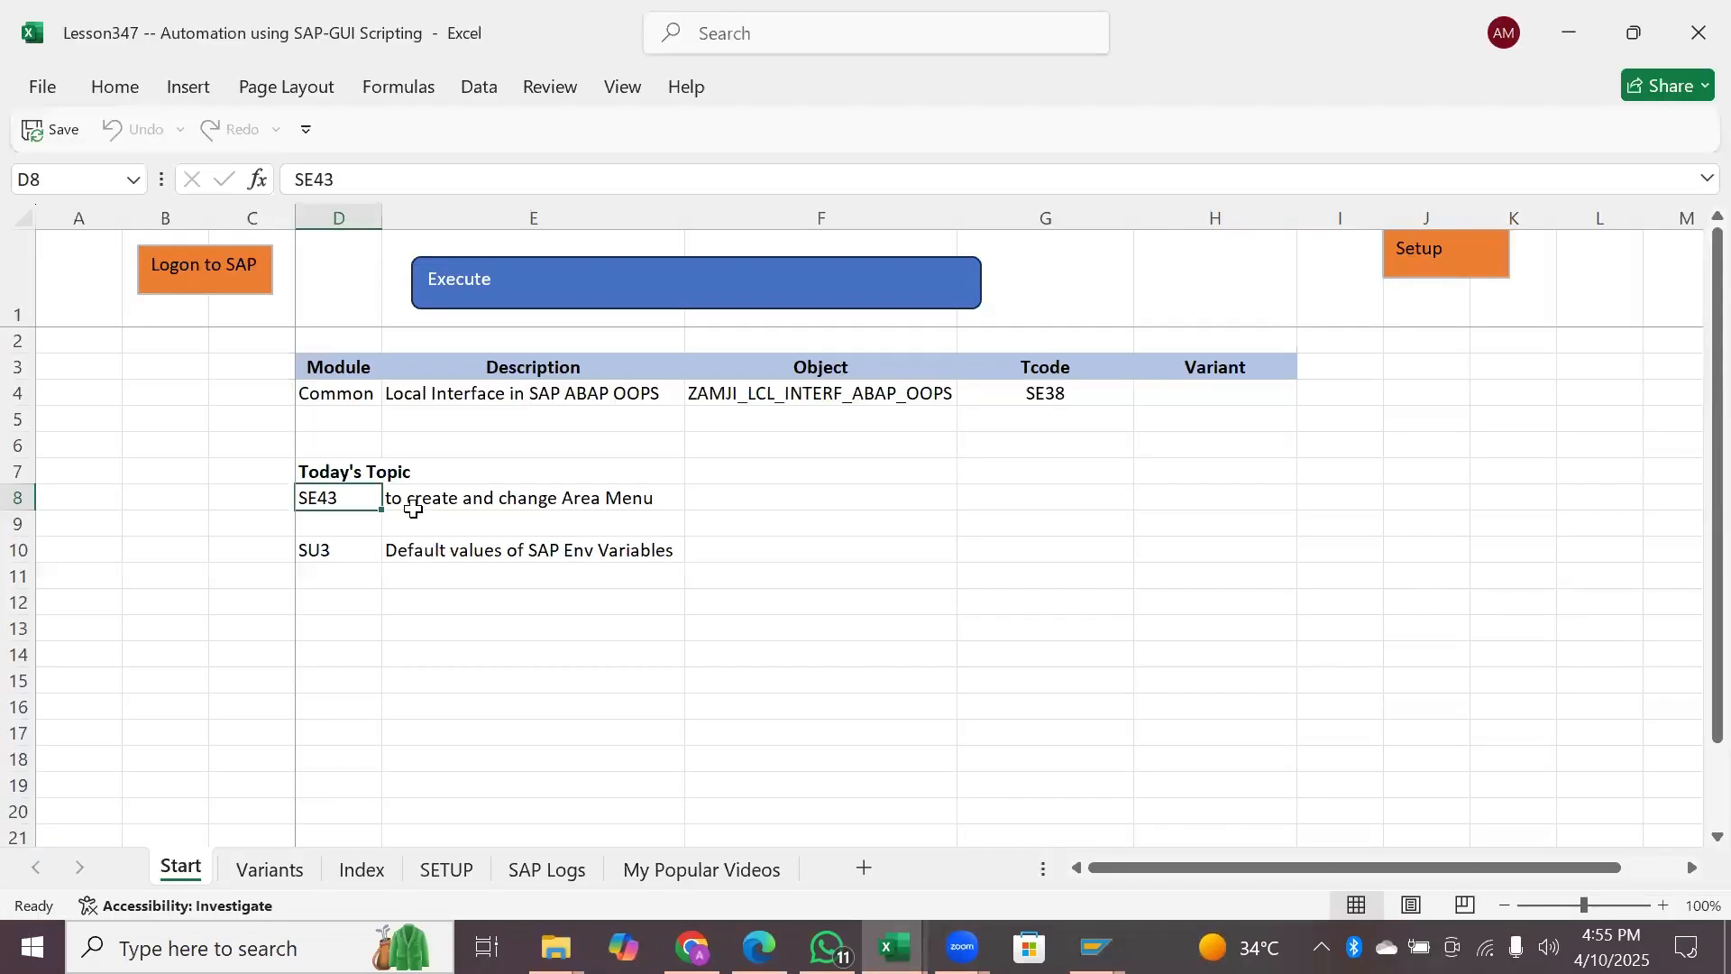
{"action": "left_click", "coordinate": [468, 507]}
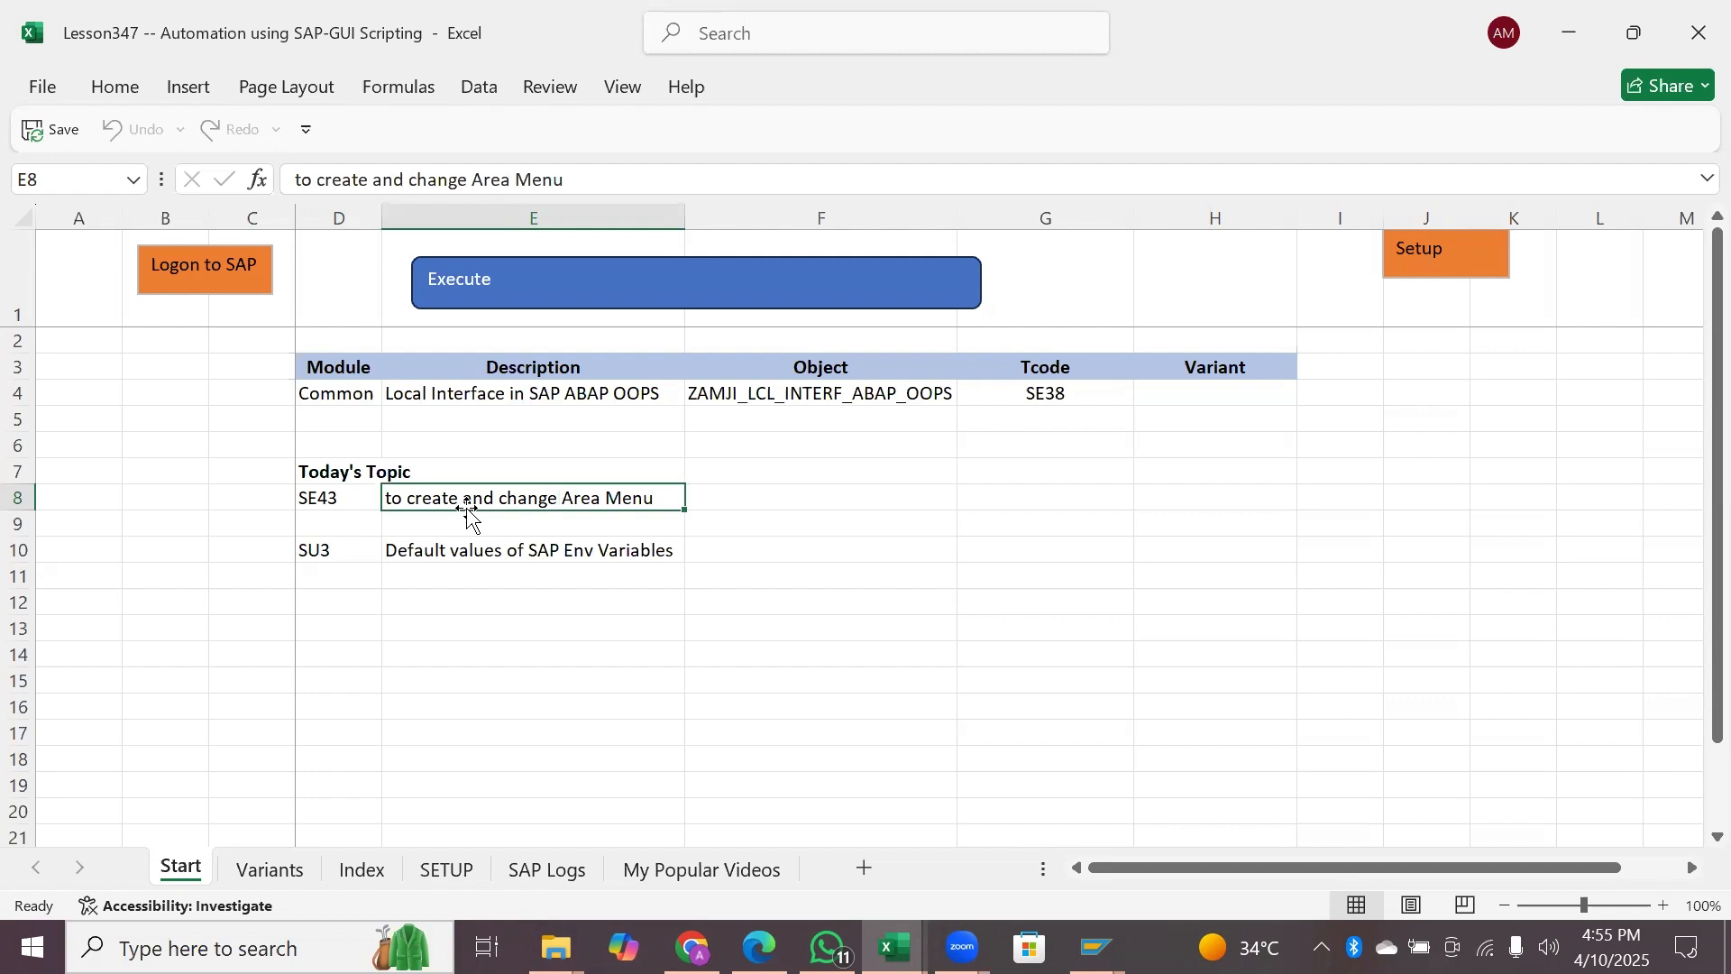
{"action": "left_click", "coordinate": [314, 543]}
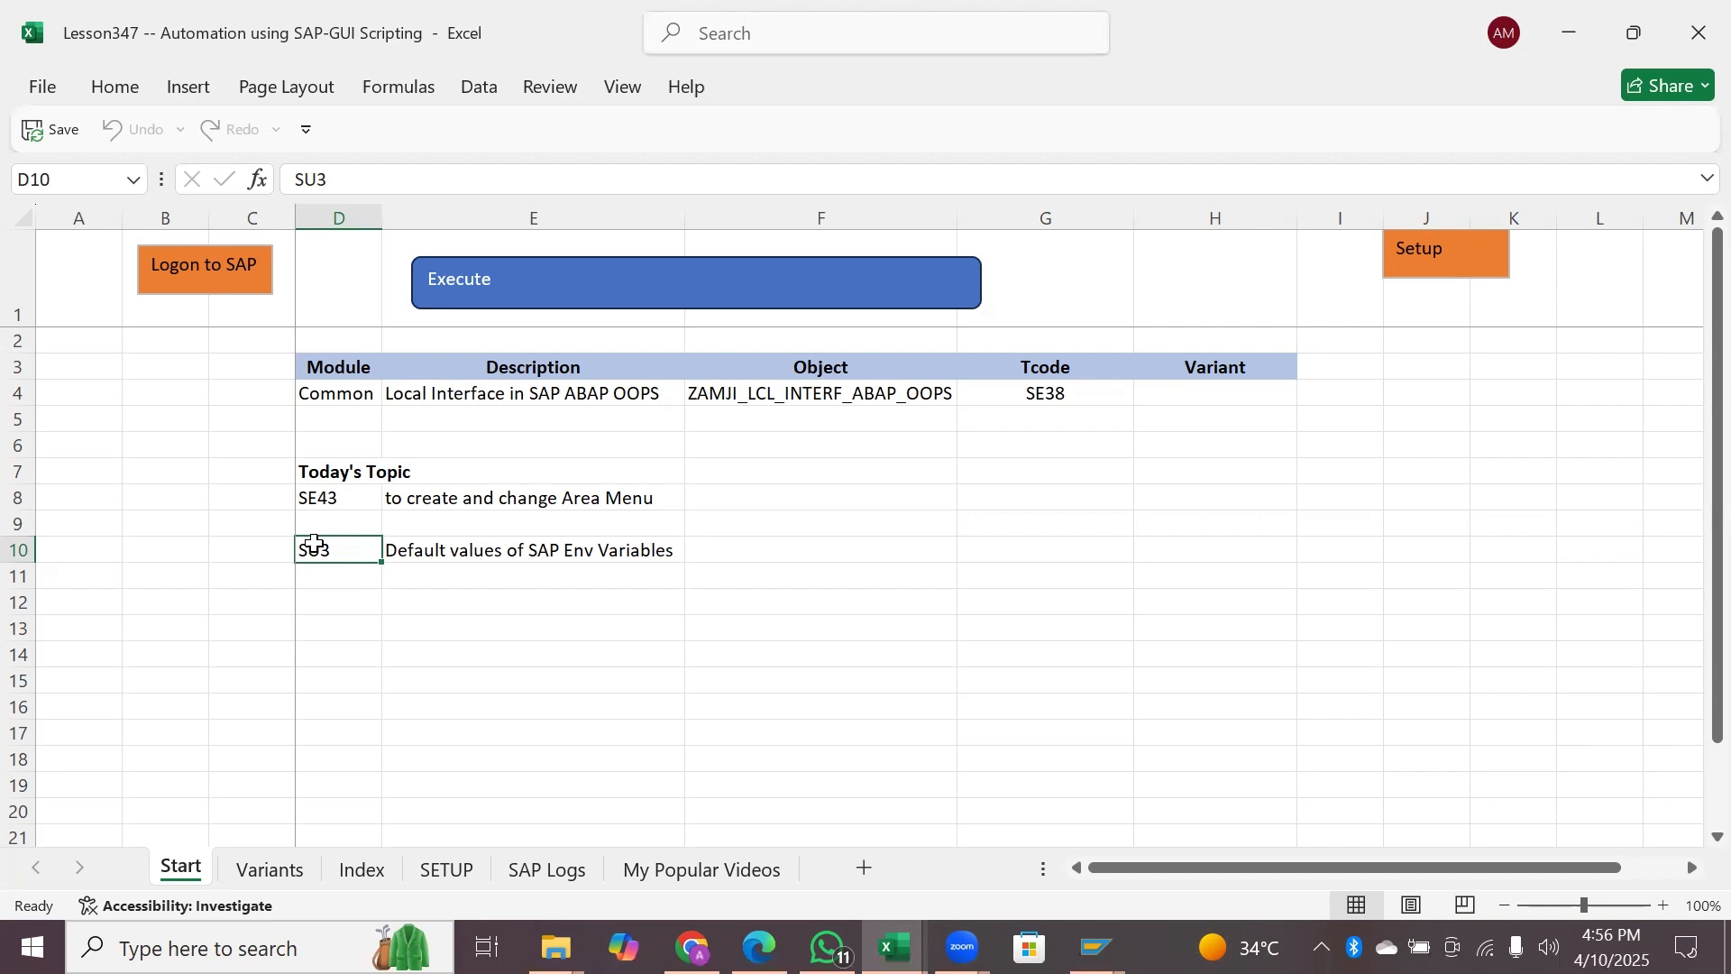
{"action": "left_click", "coordinate": [405, 502]}
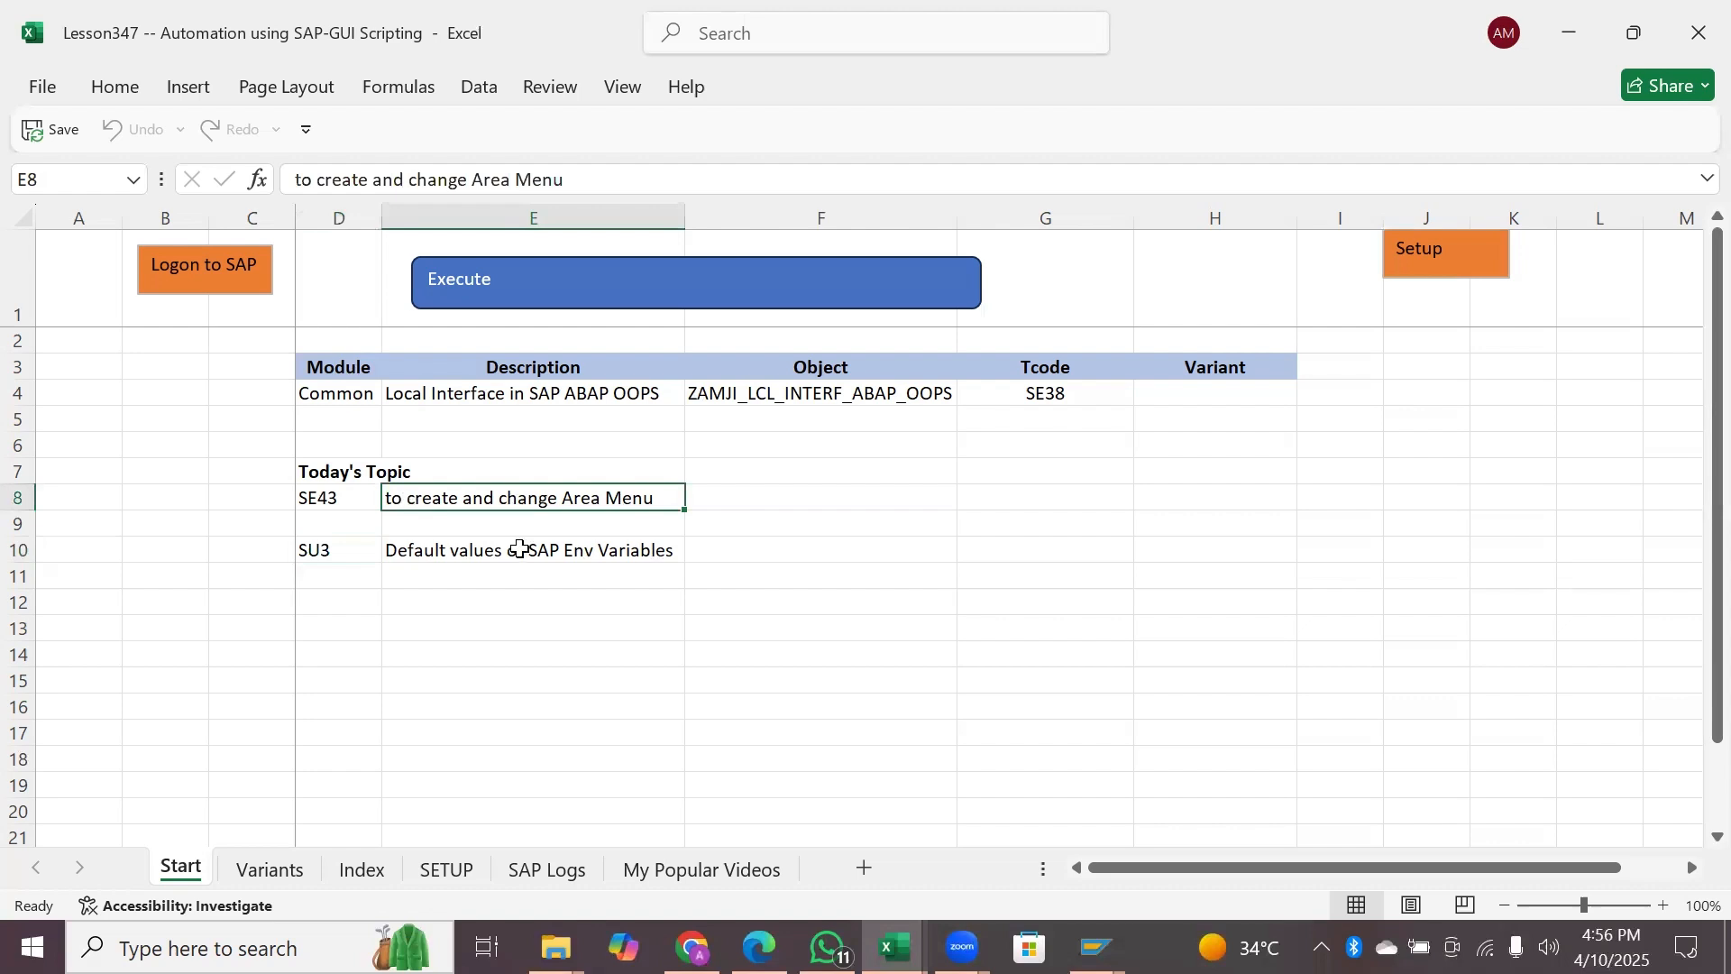
- Switch to SAP Easy Access and start transaction SE43
{"action": "left_click", "coordinate": [1095, 947]}
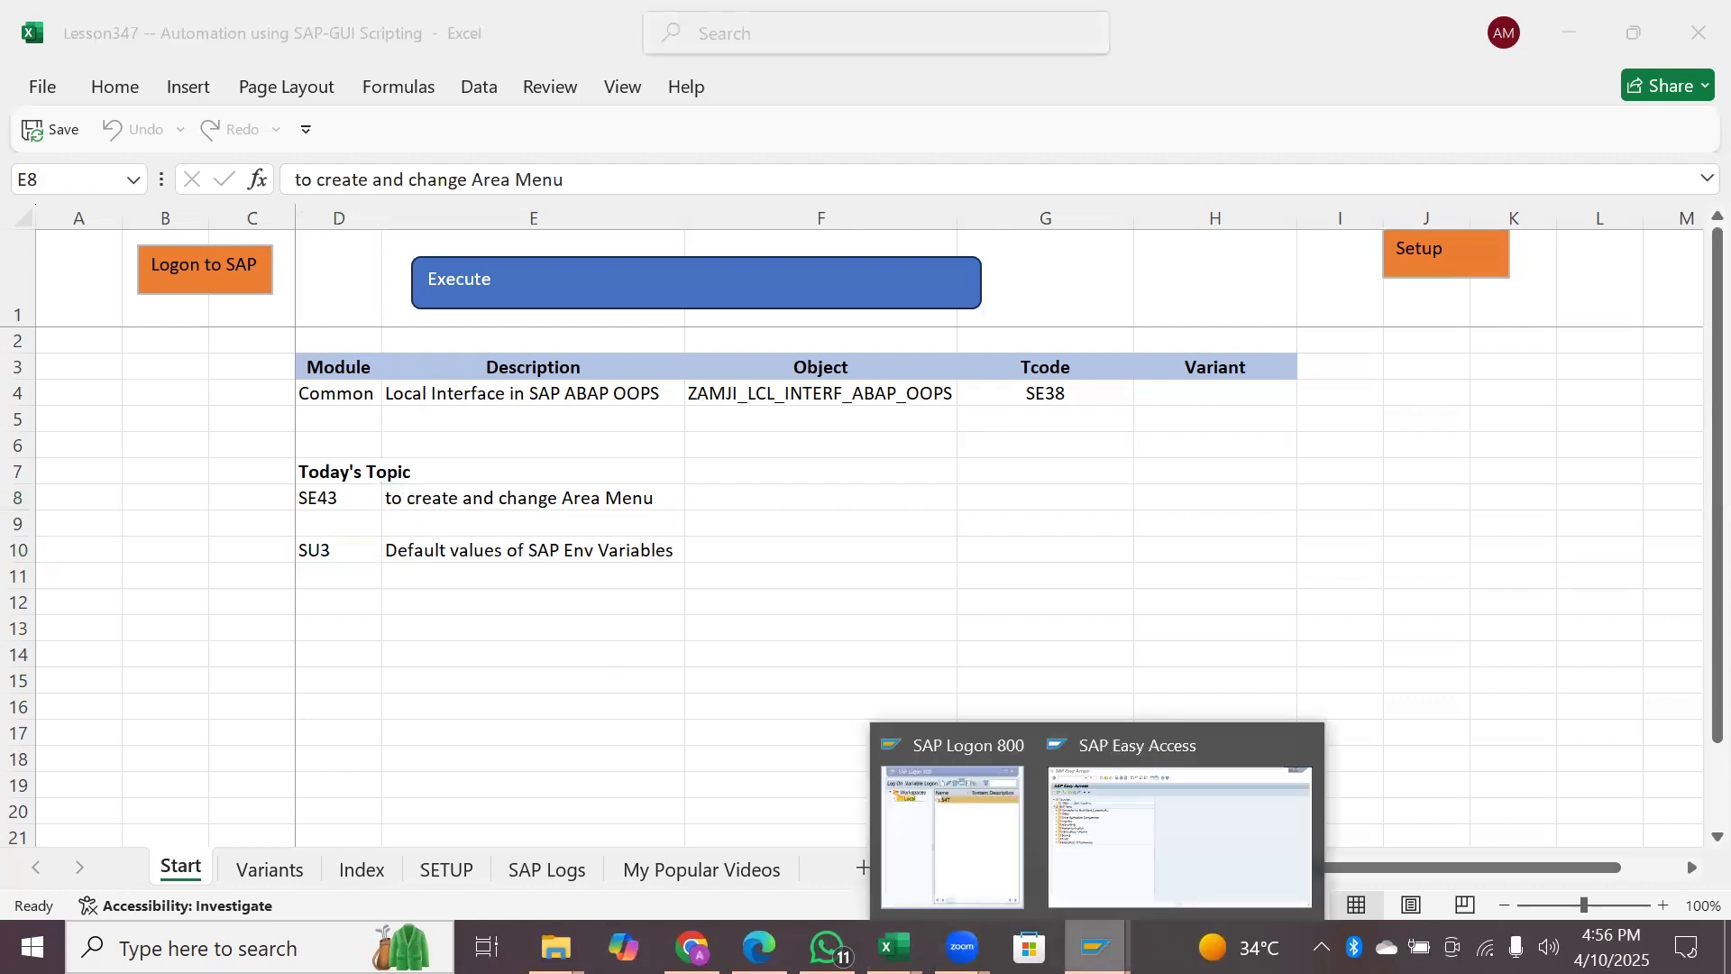
{"action": "left_click", "coordinate": [1136, 786]}
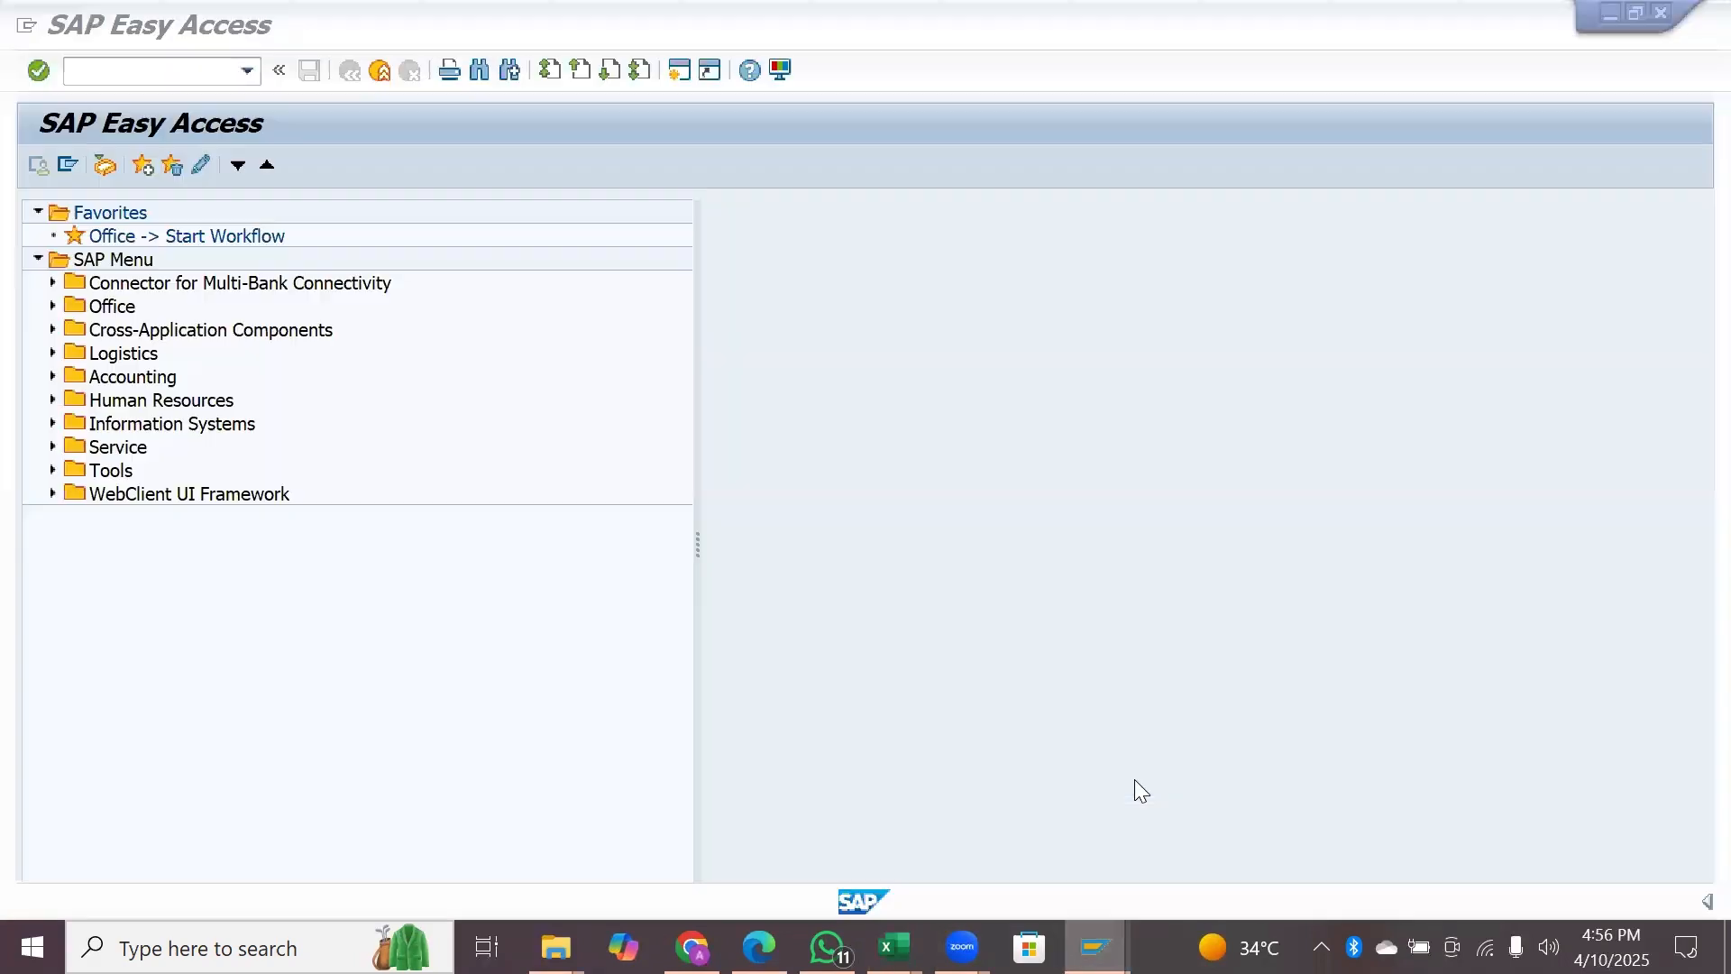
{"action": "left_click", "coordinate": [123, 72]}
{"action": "type", "text": "se"}
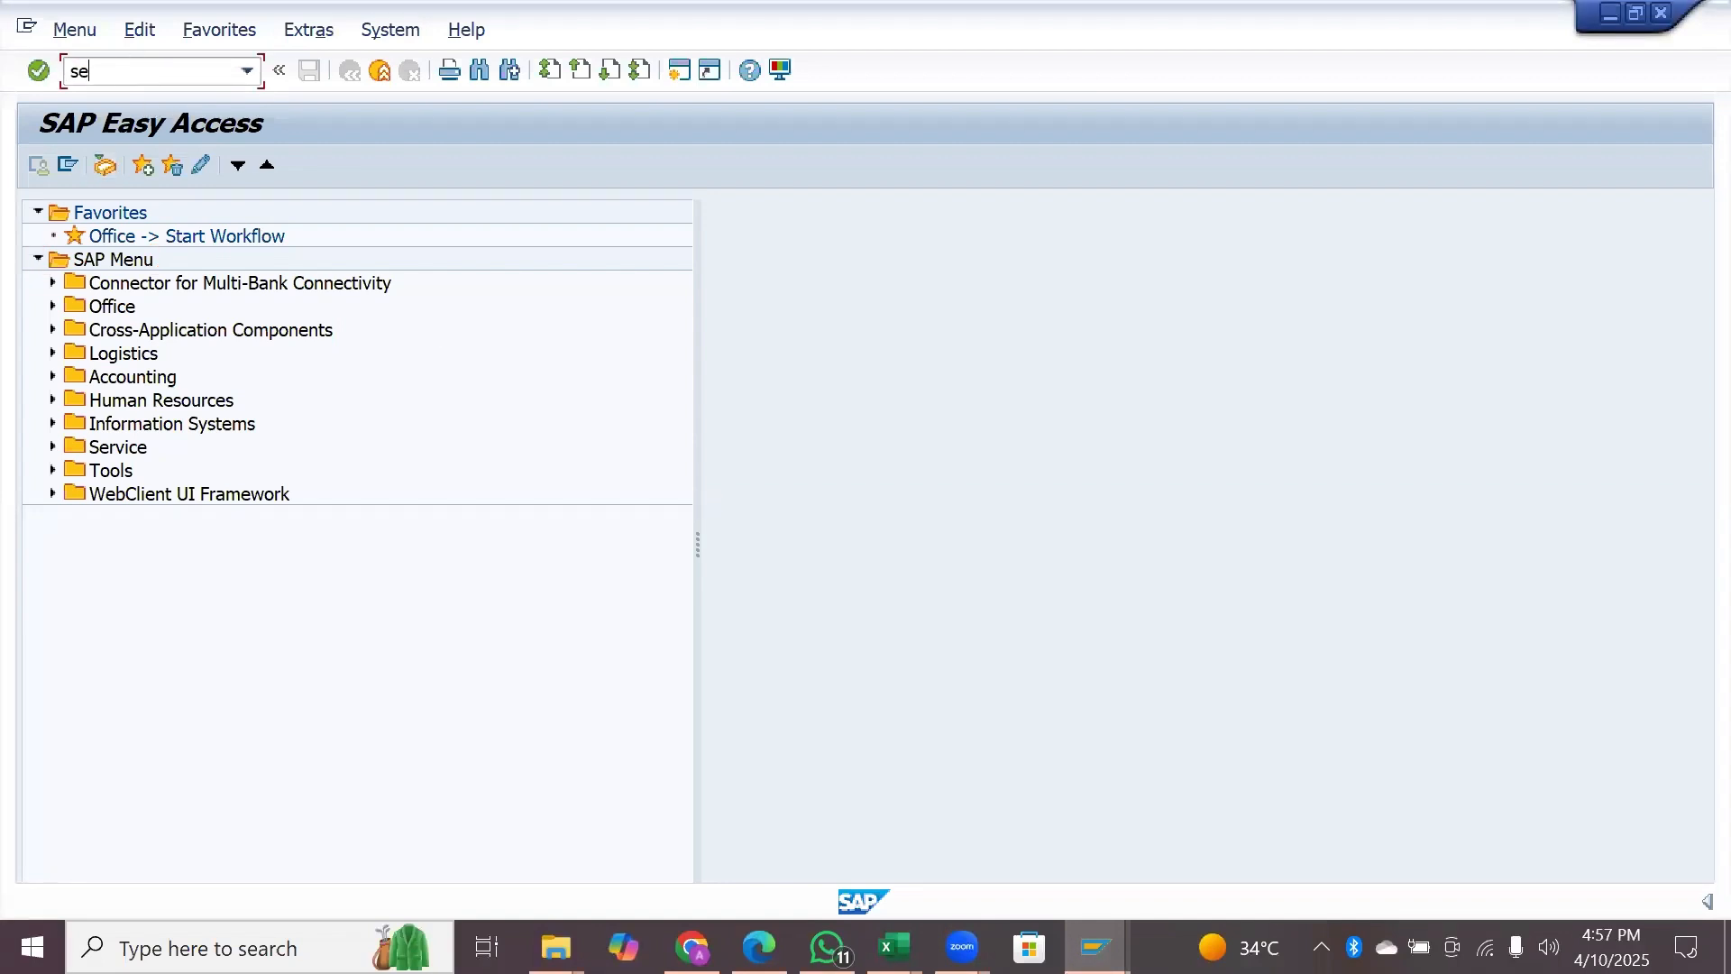
{"action": "type", "text": "43"}
{"action": "key", "text": "Return"}
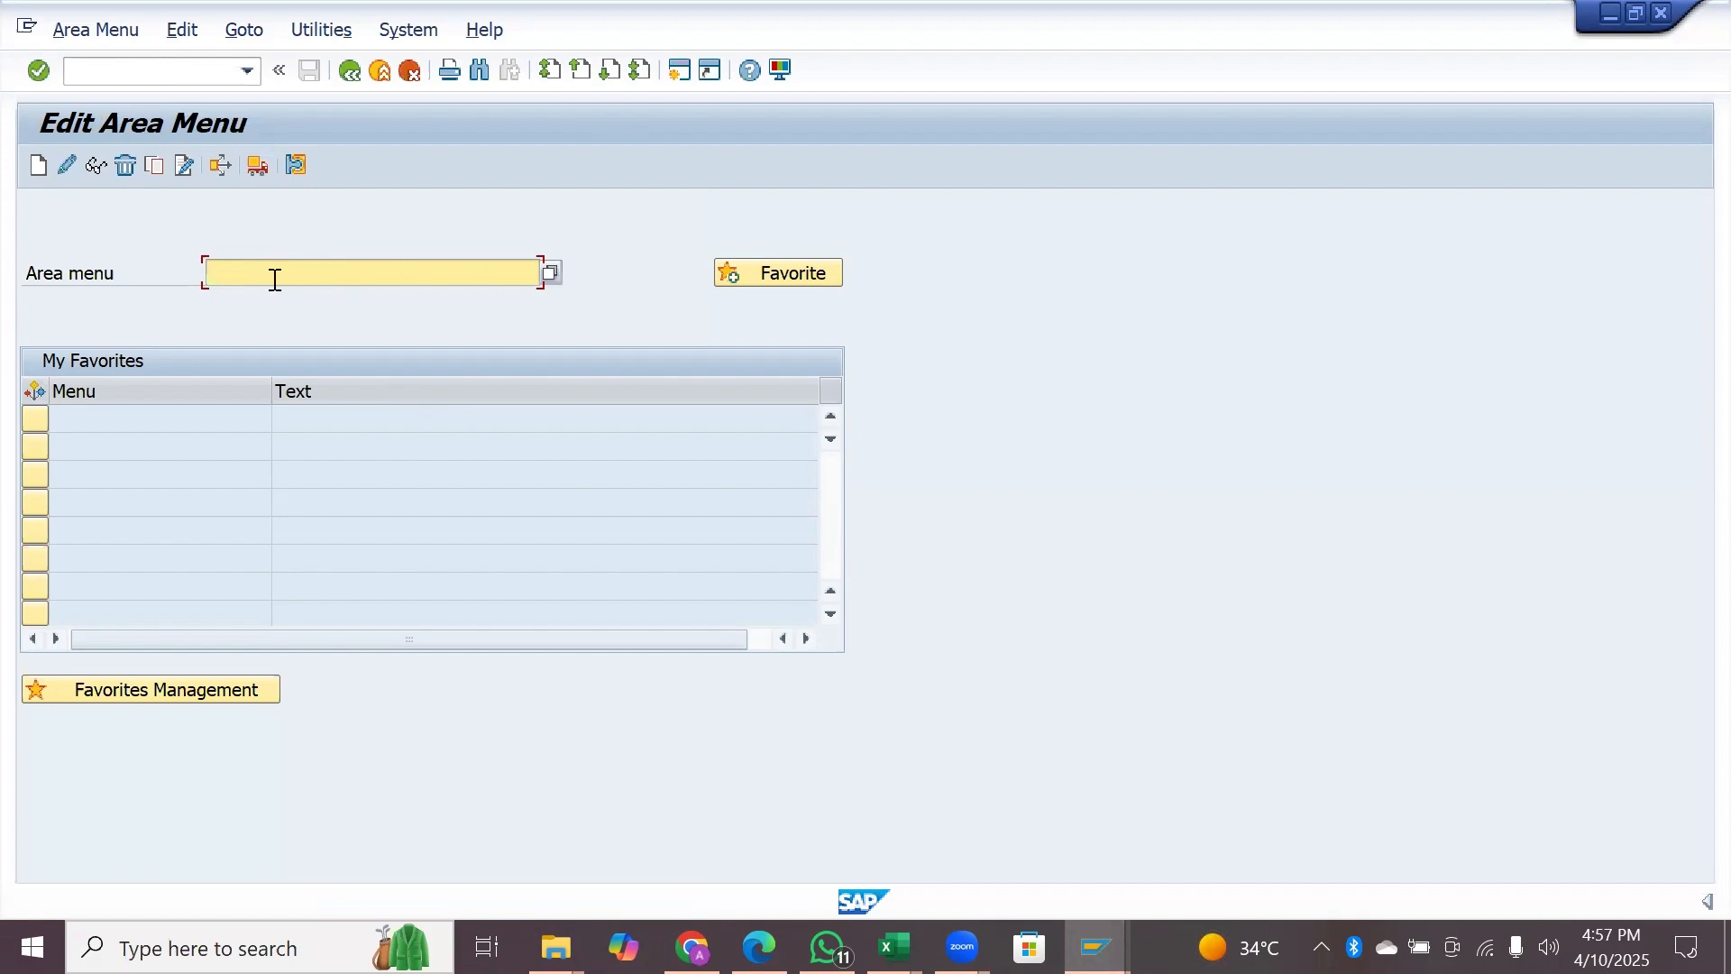
{"action": "type", "text": "zmynewmenu"}
{"action": "key", "text": "BackSpace"}
{"action": "key", "text": "BackSpace"}
{"action": "key", "text": "BackSpace"}
{"action": "key", "text": "BackSpace"}
{"action": "key", "text": "BackSpace"}
{"action": "key", "text": "BackSpace"}
{"action": "key", "text": "BackSpace"}
{"action": "key", "text": "BackSpace"}
{"action": "key", "text": "BackSpace"}
{"action": "key", "text": "BackSpace"}
- Search the area menus for Z* without a hit limit and select ZSAPEASY
{"action": "left_click", "coordinate": [549, 272]}
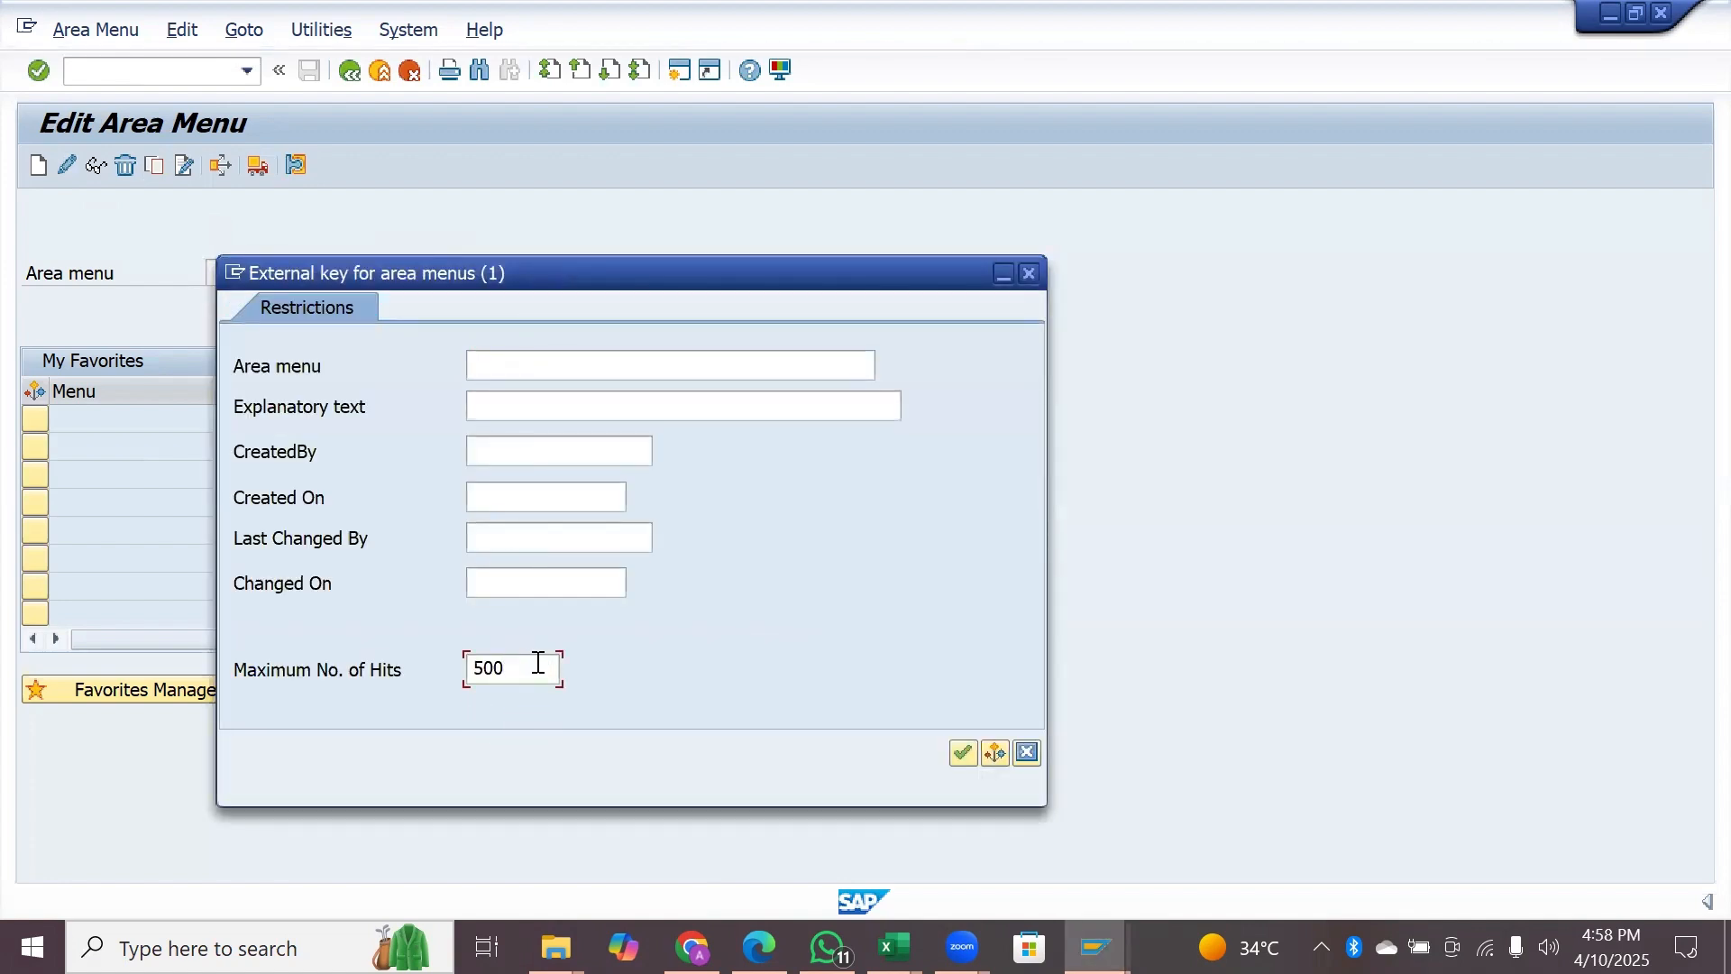
{"action": "key", "text": "BackSpace"}
{"action": "key", "text": "BackSpace"}
{"action": "key", "text": "BackSpace"}
{"action": "left_click", "coordinate": [493, 363]}
{"action": "type", "text": "Z"}
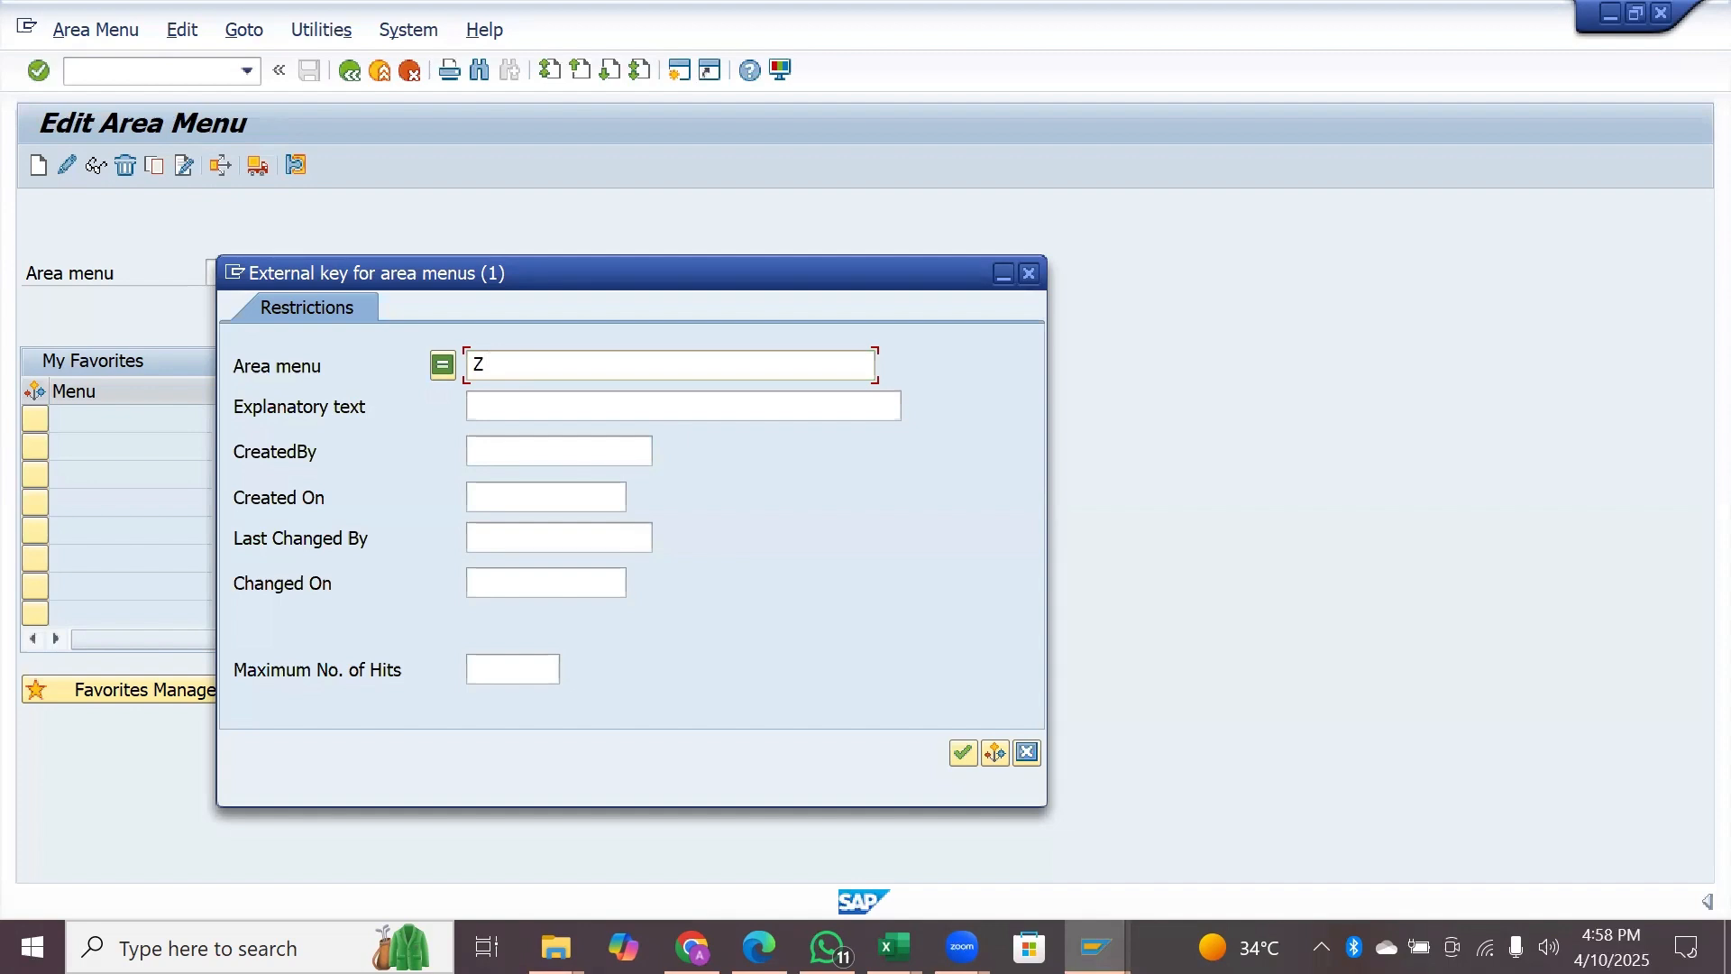
{"action": "type", "text": "*"}
{"action": "left_click", "coordinate": [959, 753]}
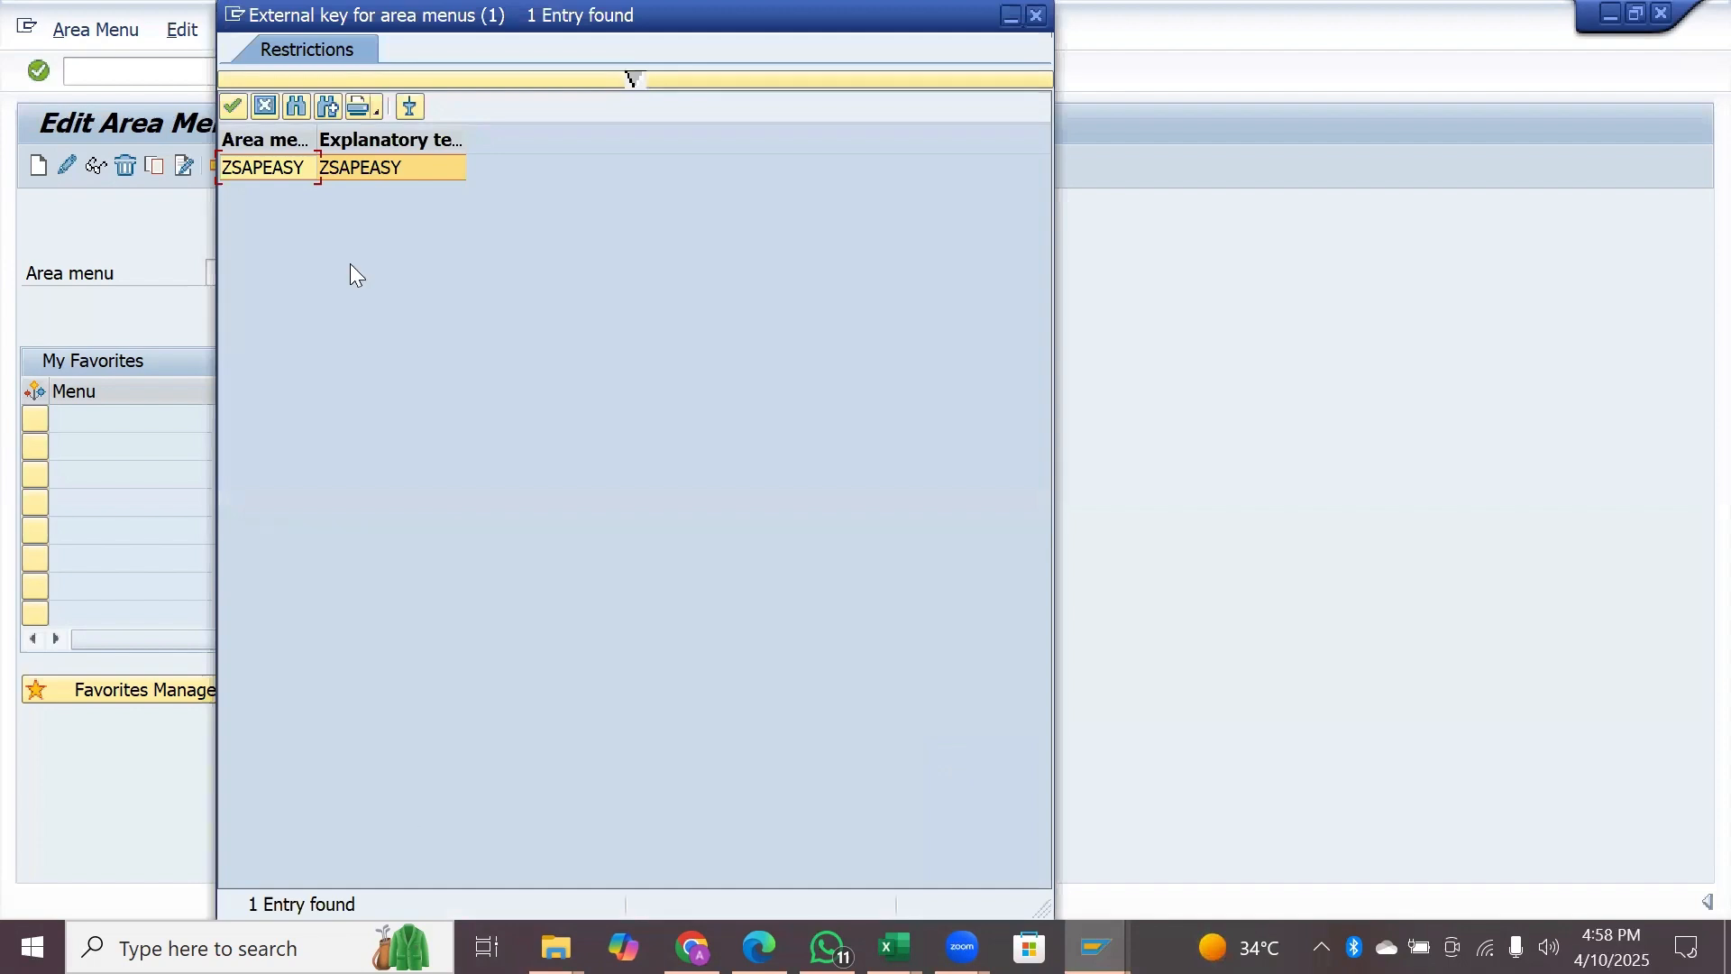
{"action": "double_click", "coordinate": [268, 164]}
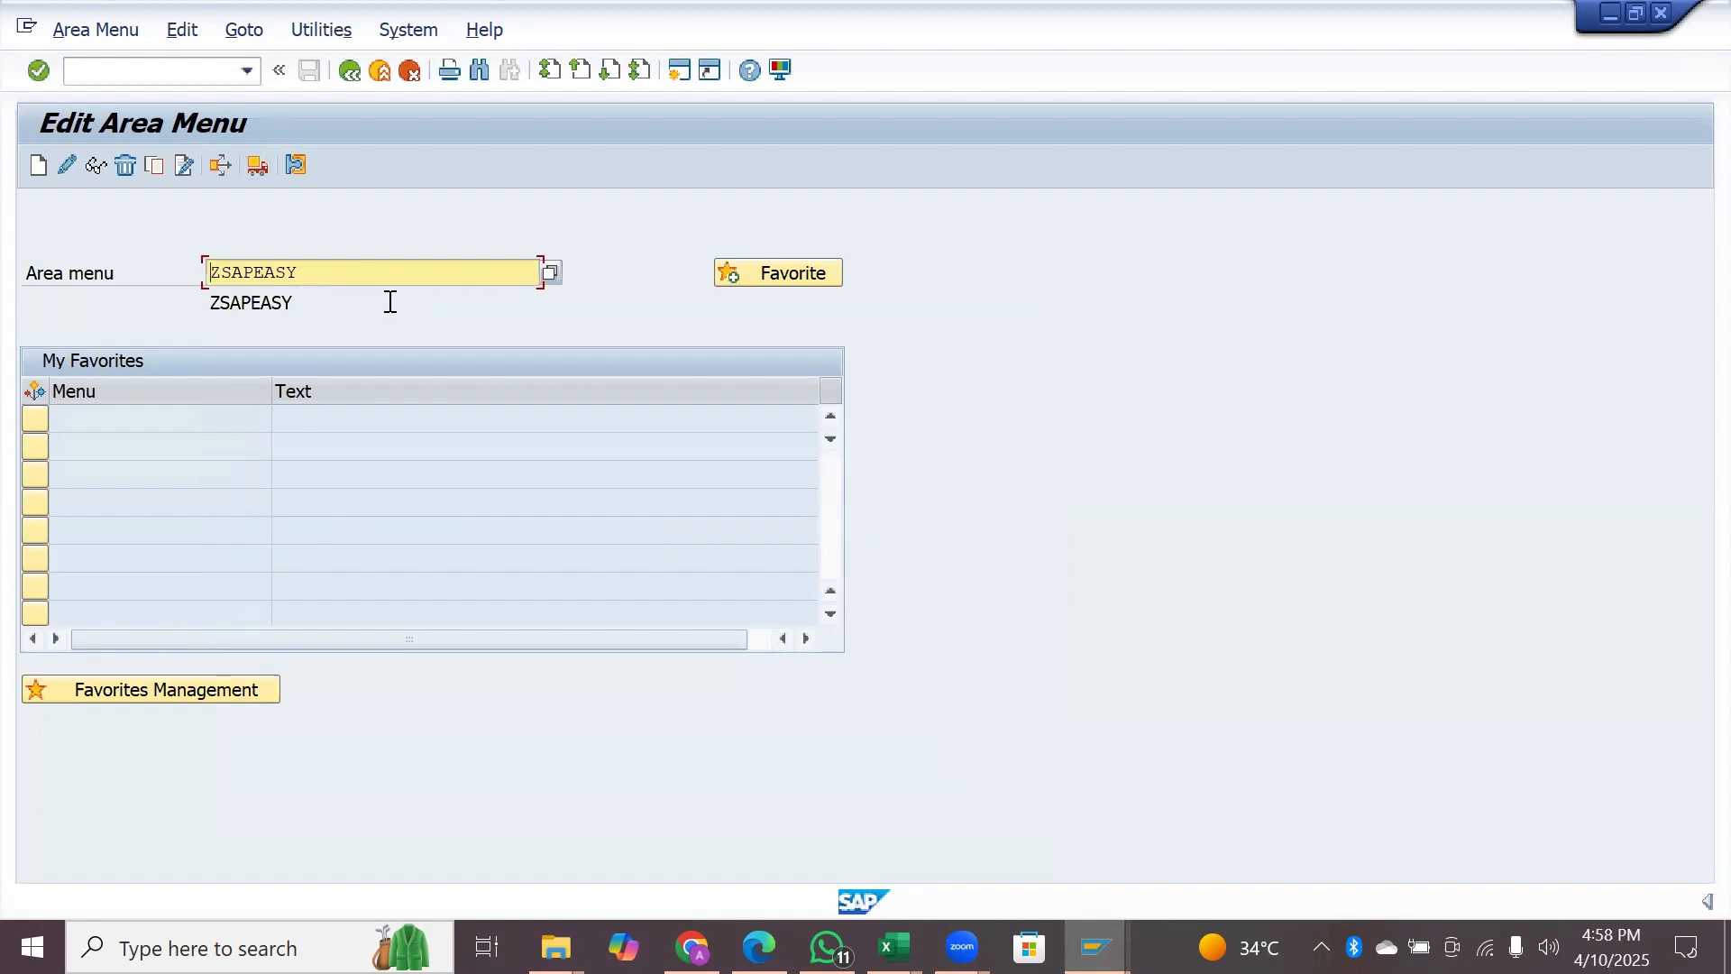
- Open area menu ZSAPEASY for editing and expand its Data Tools node
{"action": "left_click", "coordinate": [68, 164]}
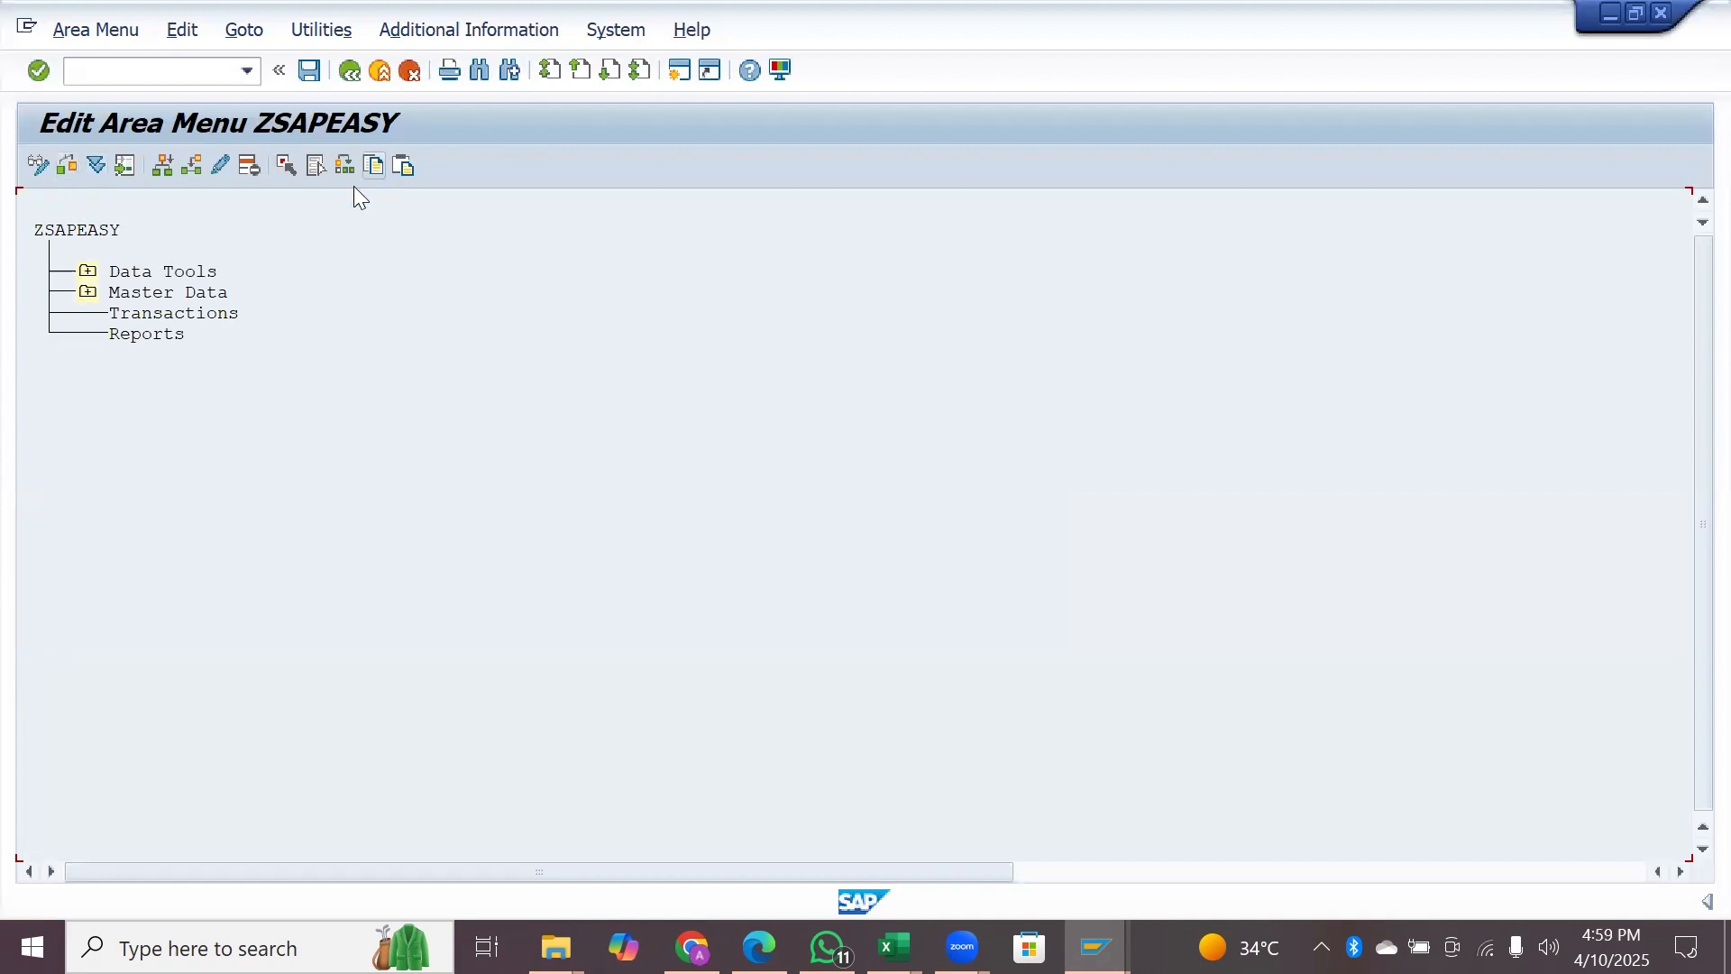
{"action": "left_click", "coordinate": [133, 272]}
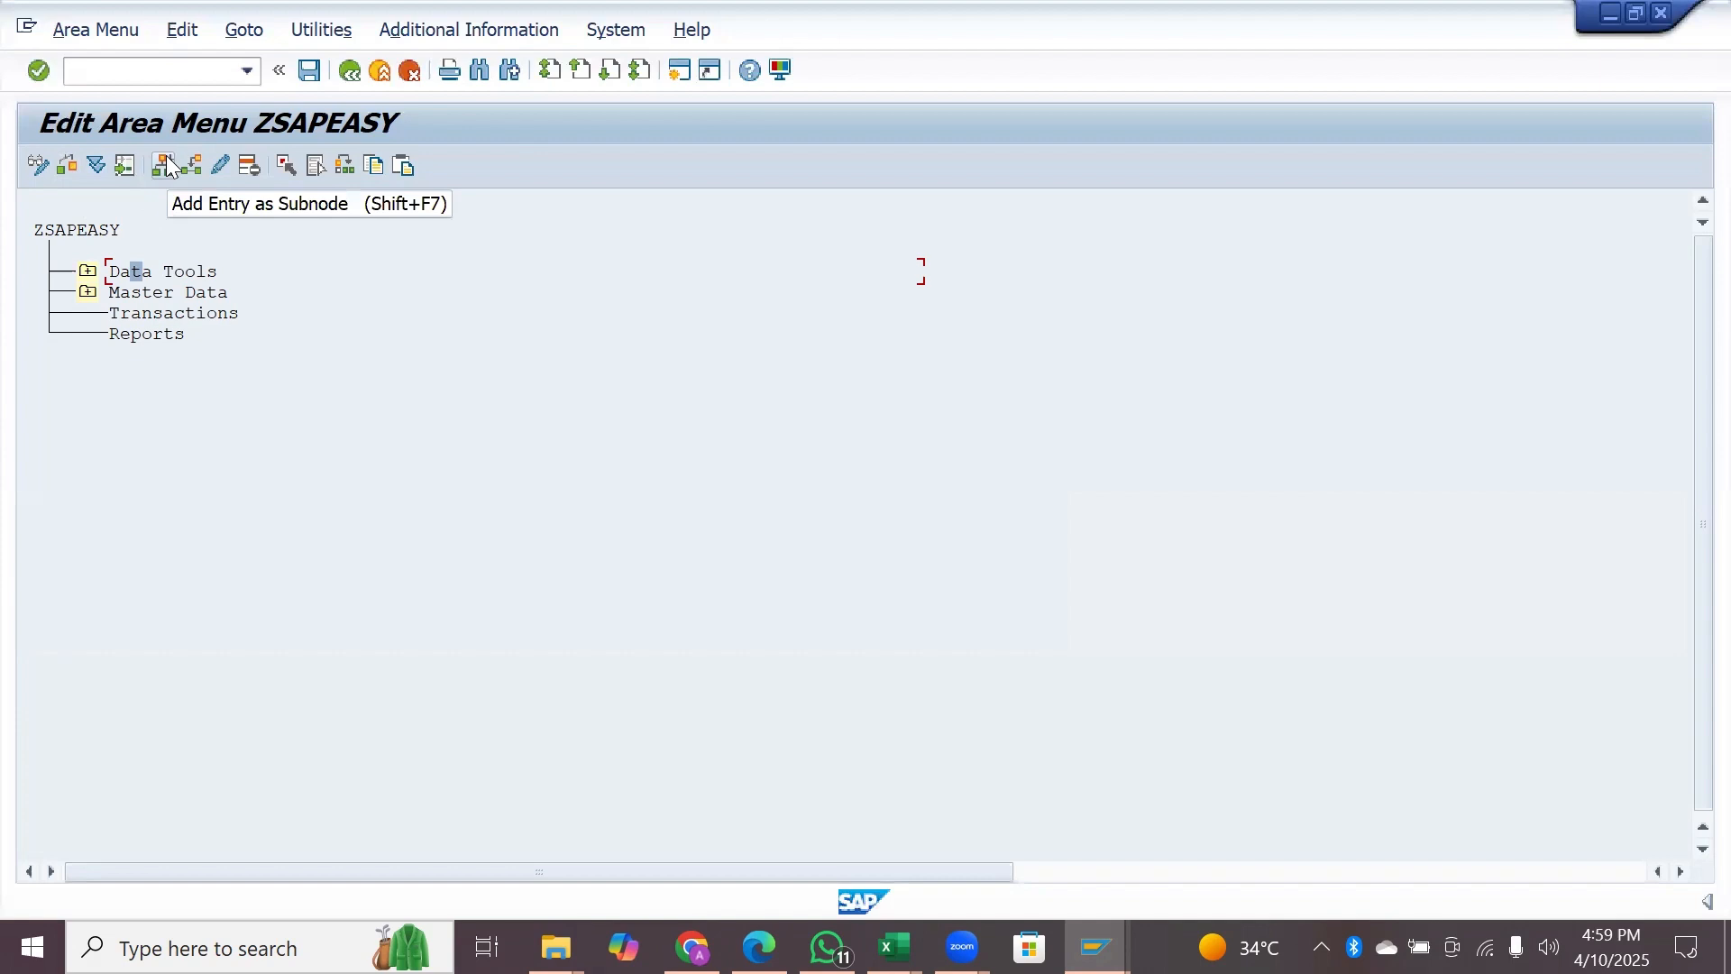
{"action": "left_click", "coordinate": [141, 297]}
{"action": "left_click", "coordinate": [54, 233]}
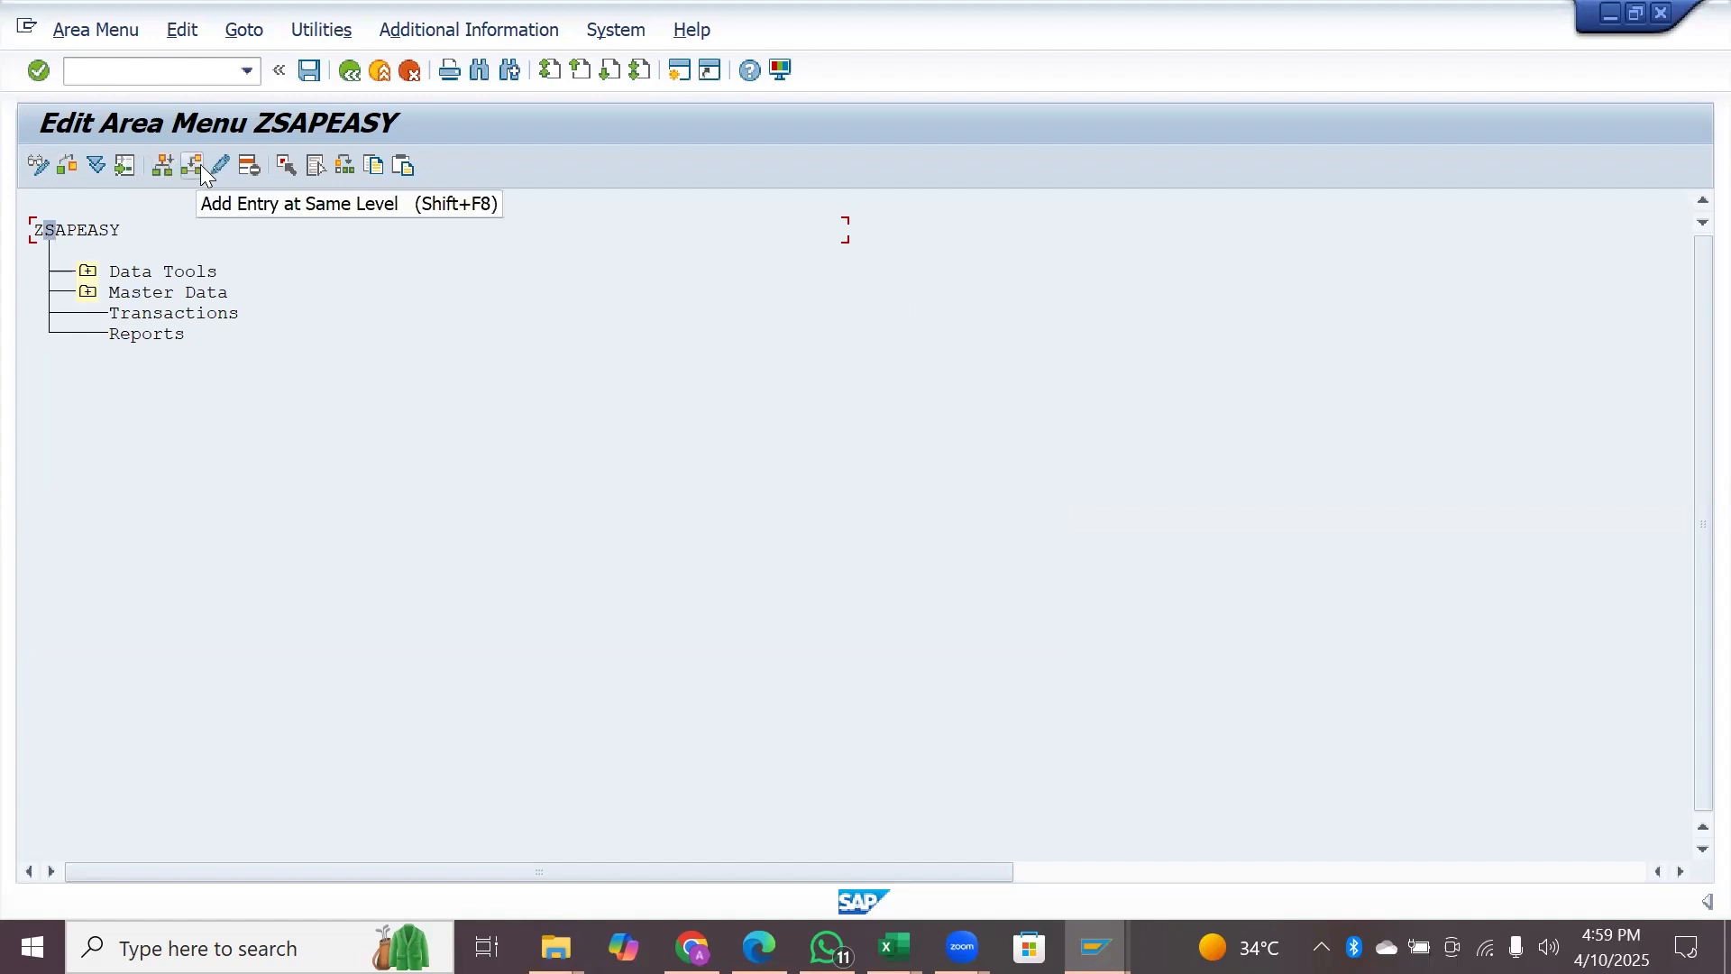
{"action": "left_click", "coordinate": [135, 275]}
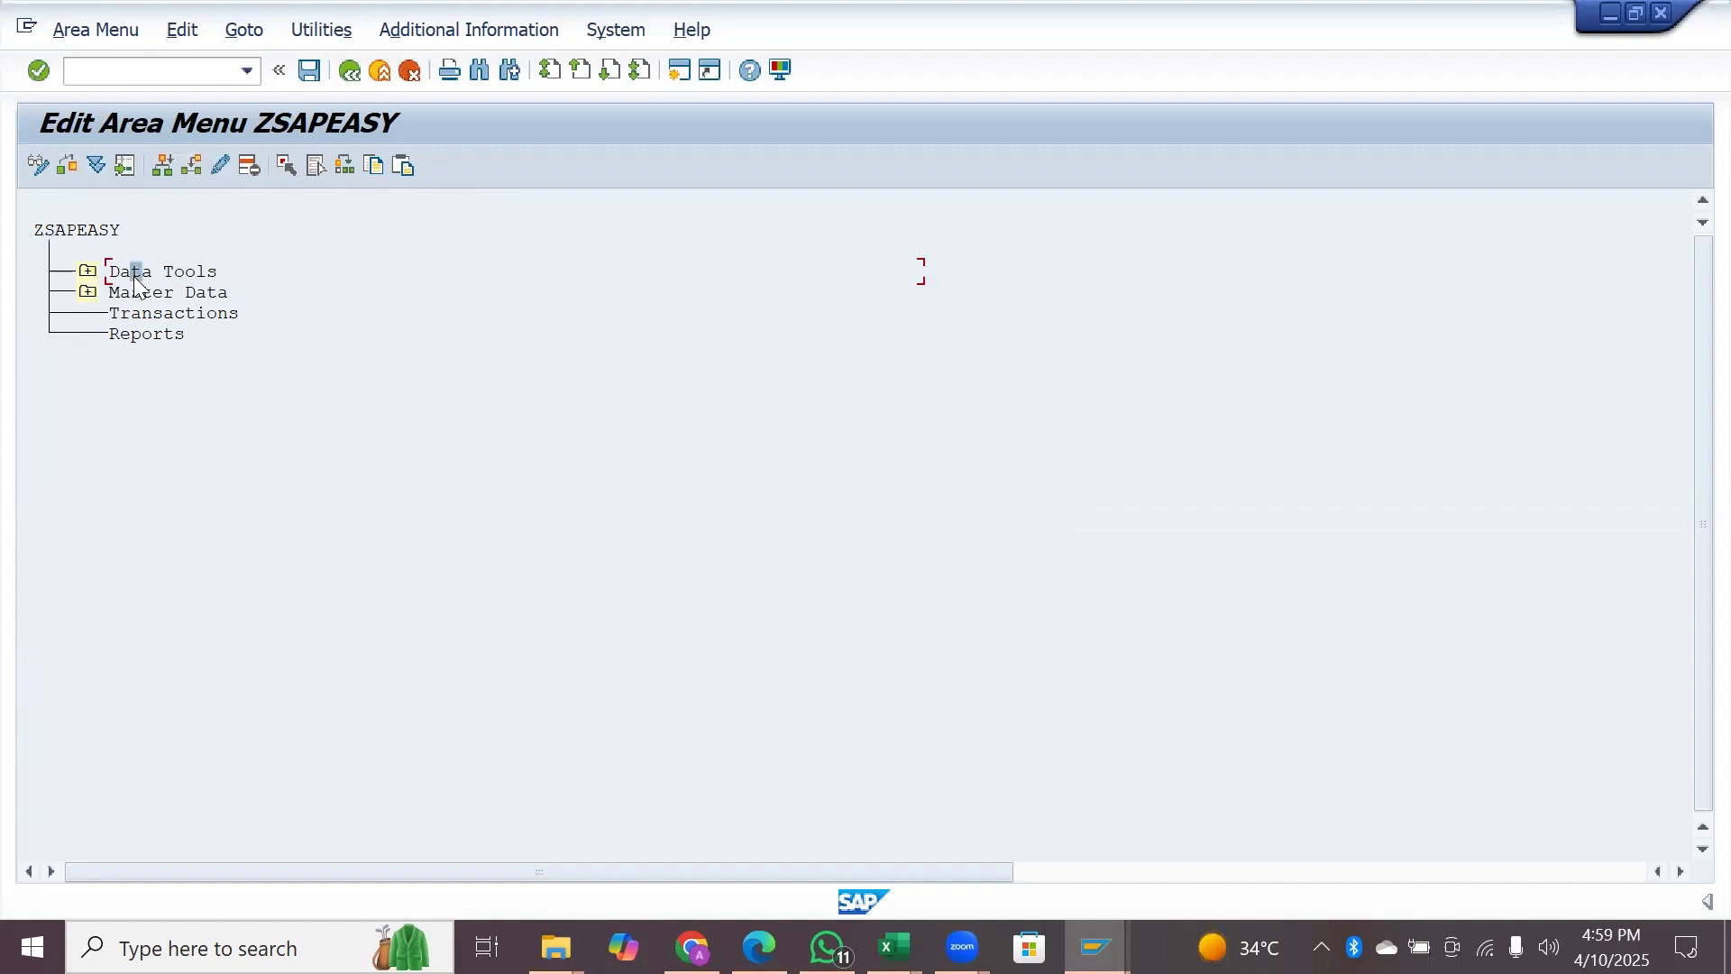
{"action": "left_click", "coordinate": [87, 271]}
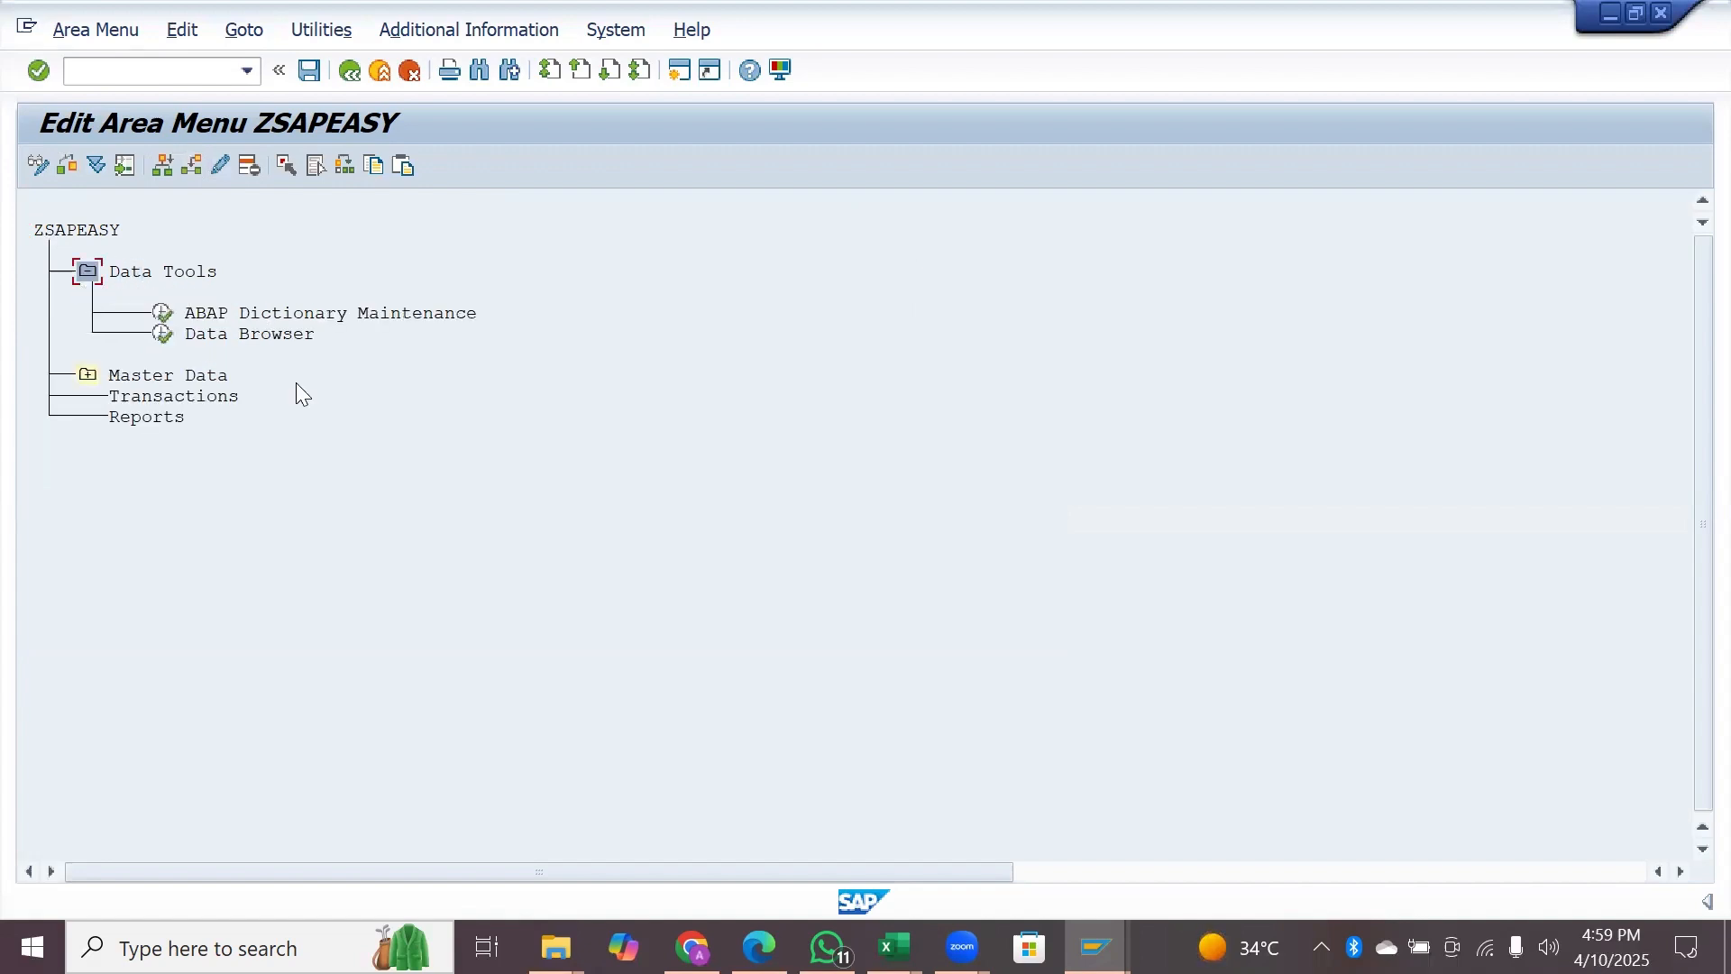
- Add transaction SQVI with the text QuickViewer as a new entry under the Data Tools node
{"action": "left_click", "coordinate": [156, 272]}
{"action": "left_click", "coordinate": [166, 173]}
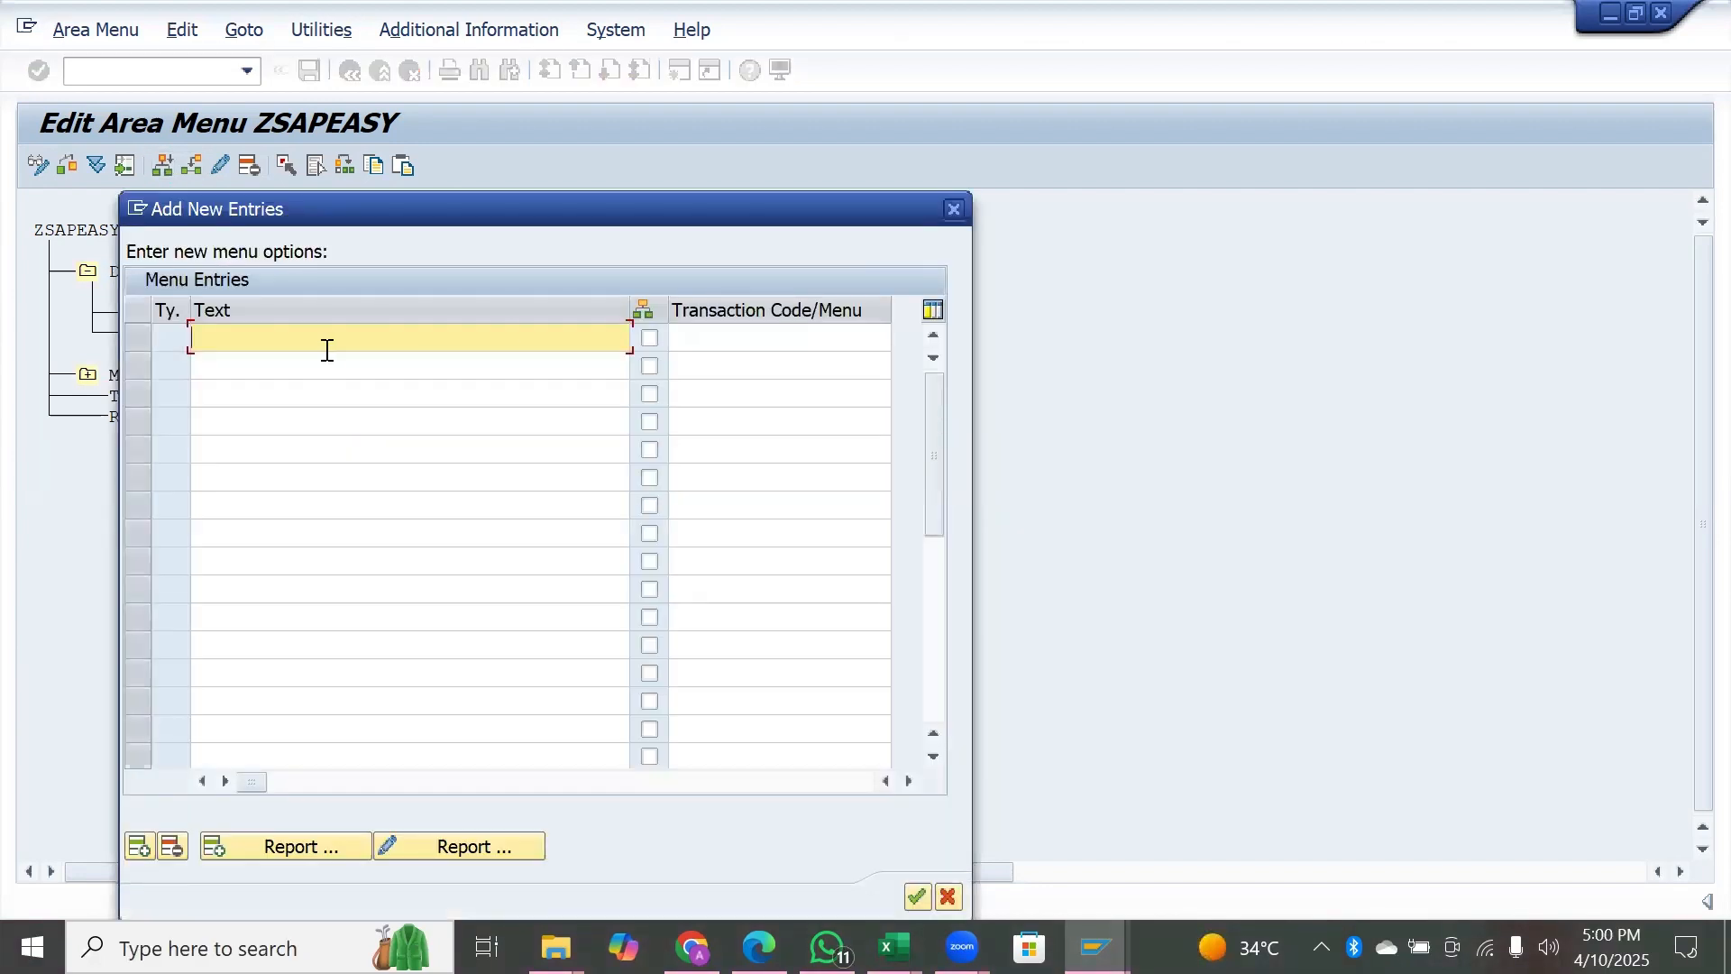
{"action": "left_click", "coordinate": [695, 332]}
{"action": "type", "text": "sq01"}
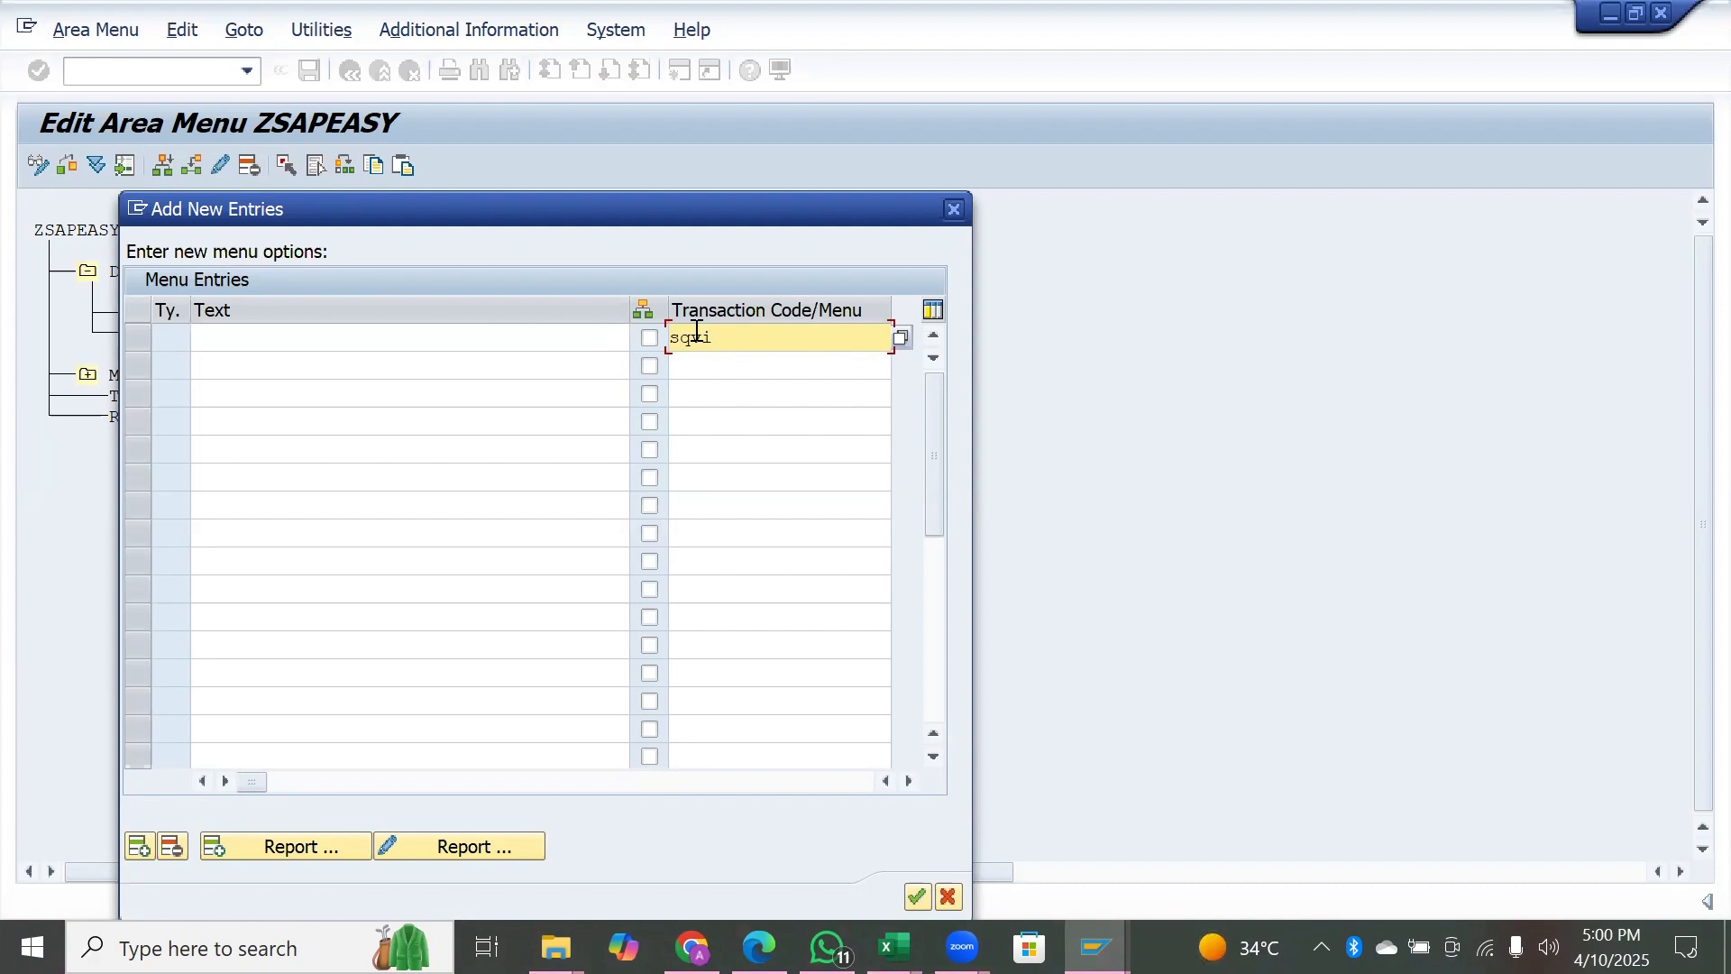
{"action": "key", "text": "Return"}
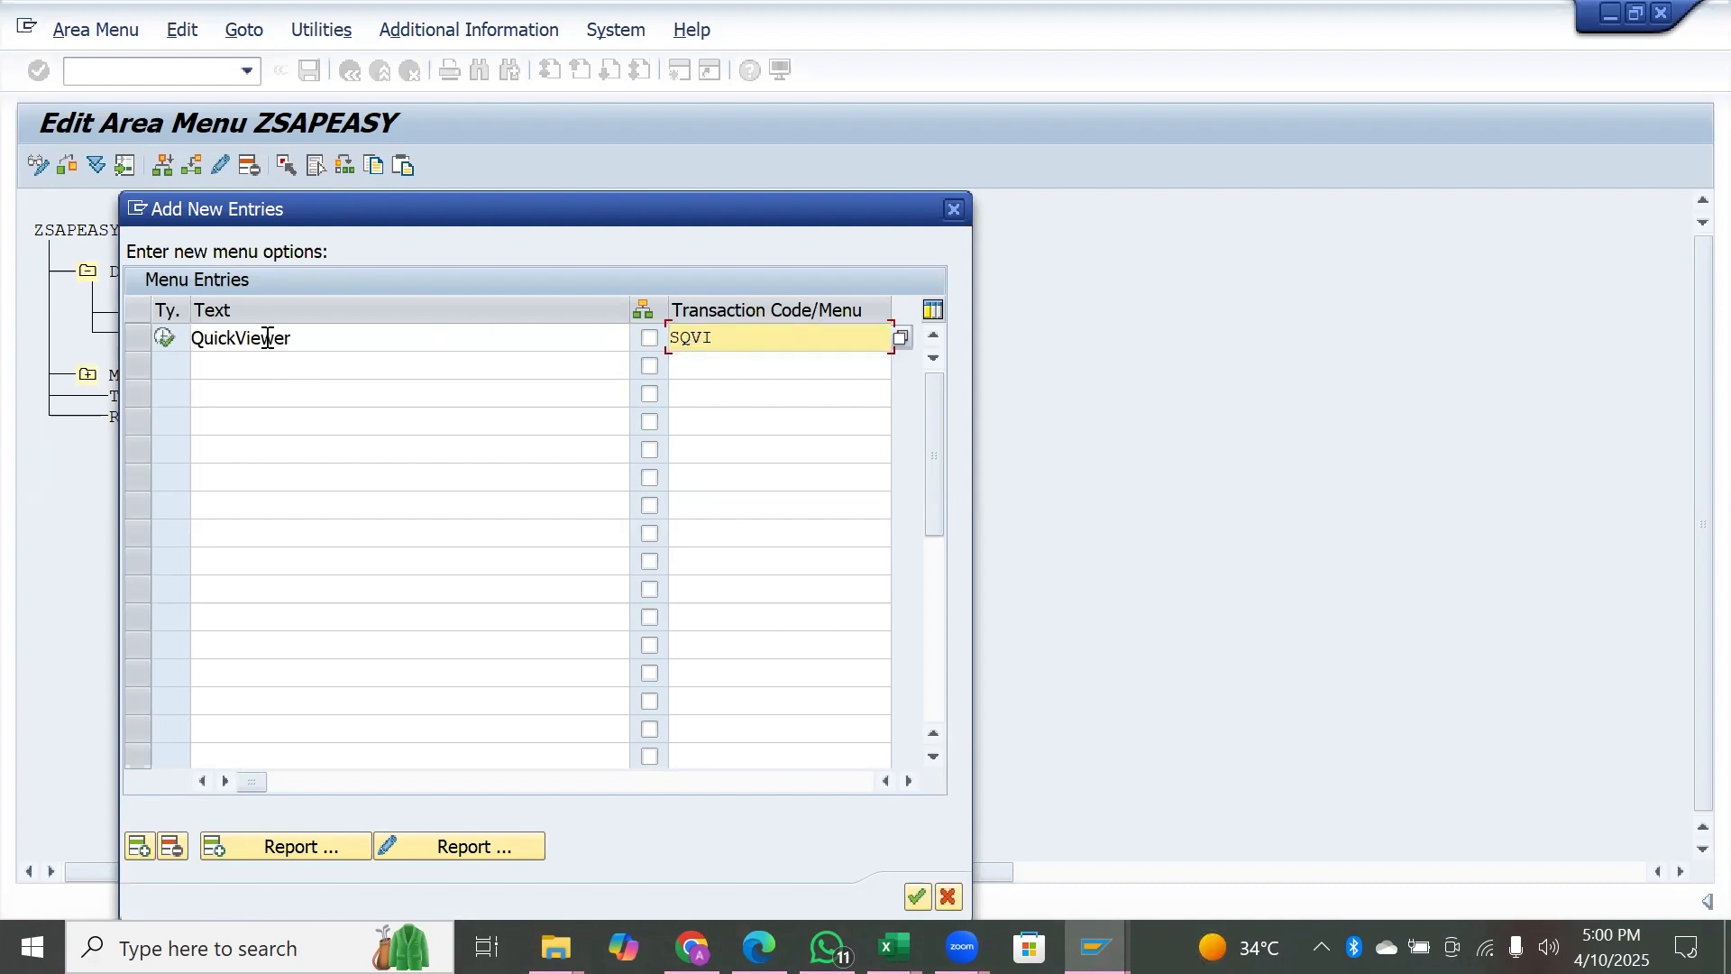
{"action": "left_click", "coordinate": [308, 338]}
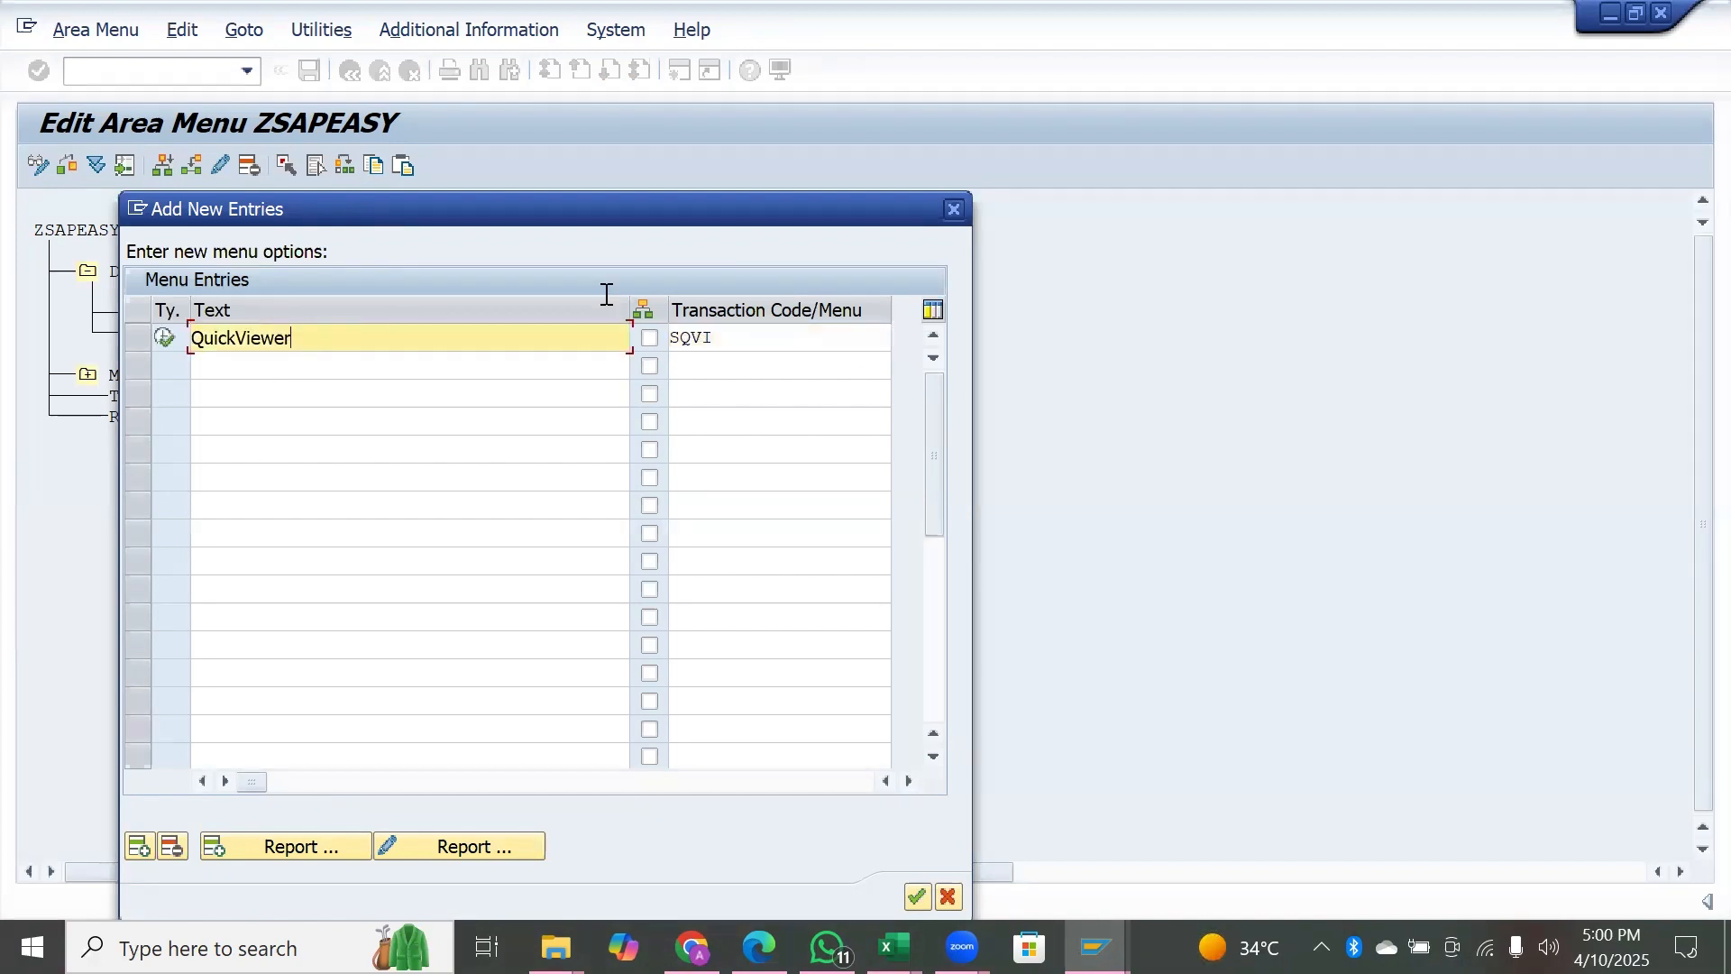
{"action": "left_click", "coordinate": [914, 897]}
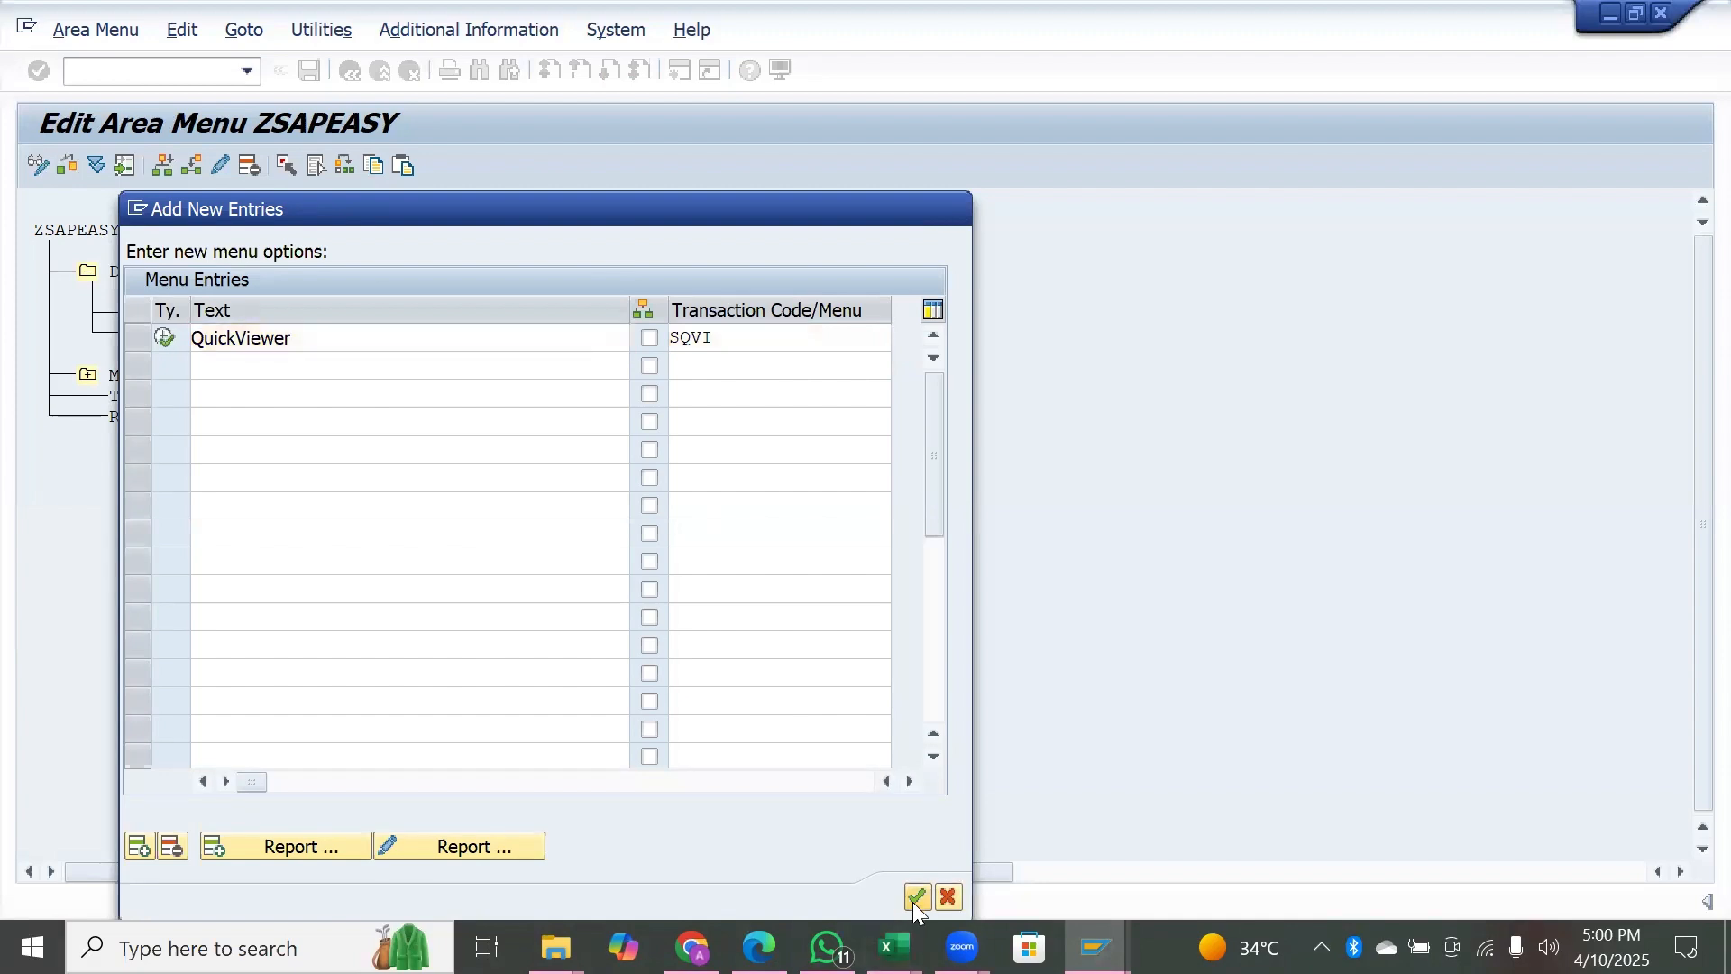
- Collapse Data Tools and expand Master Data to review the transactions under its Material node
{"action": "left_click", "coordinate": [88, 272]}
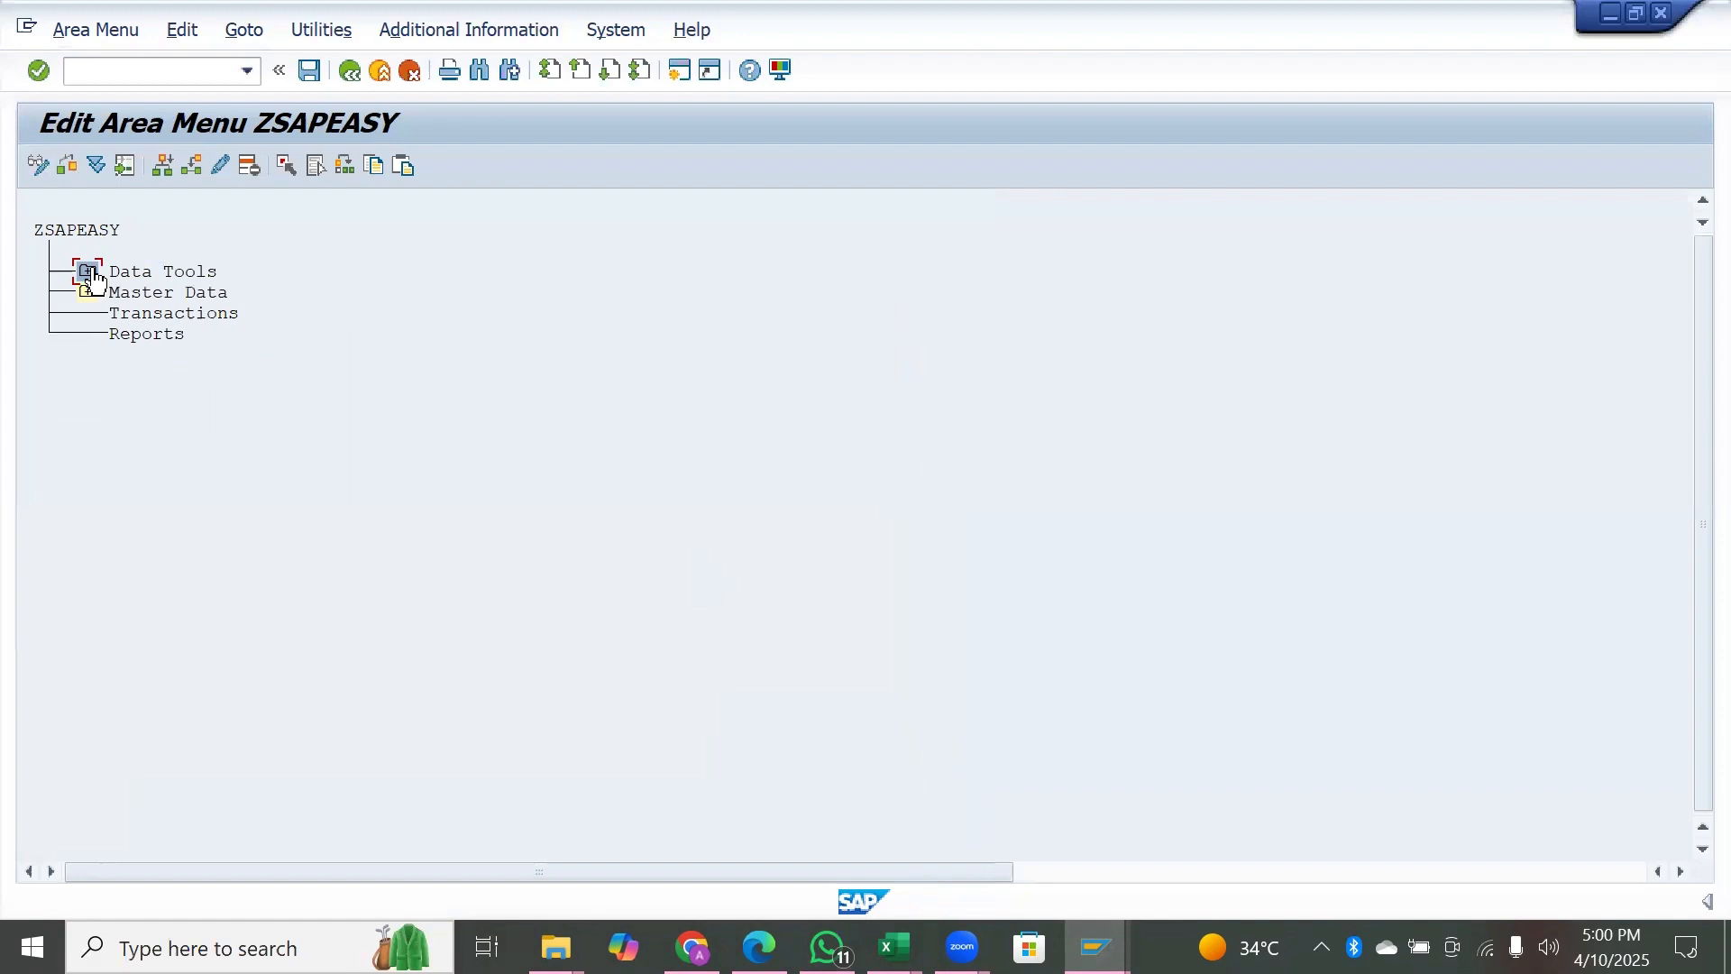
{"action": "left_click", "coordinate": [88, 293]}
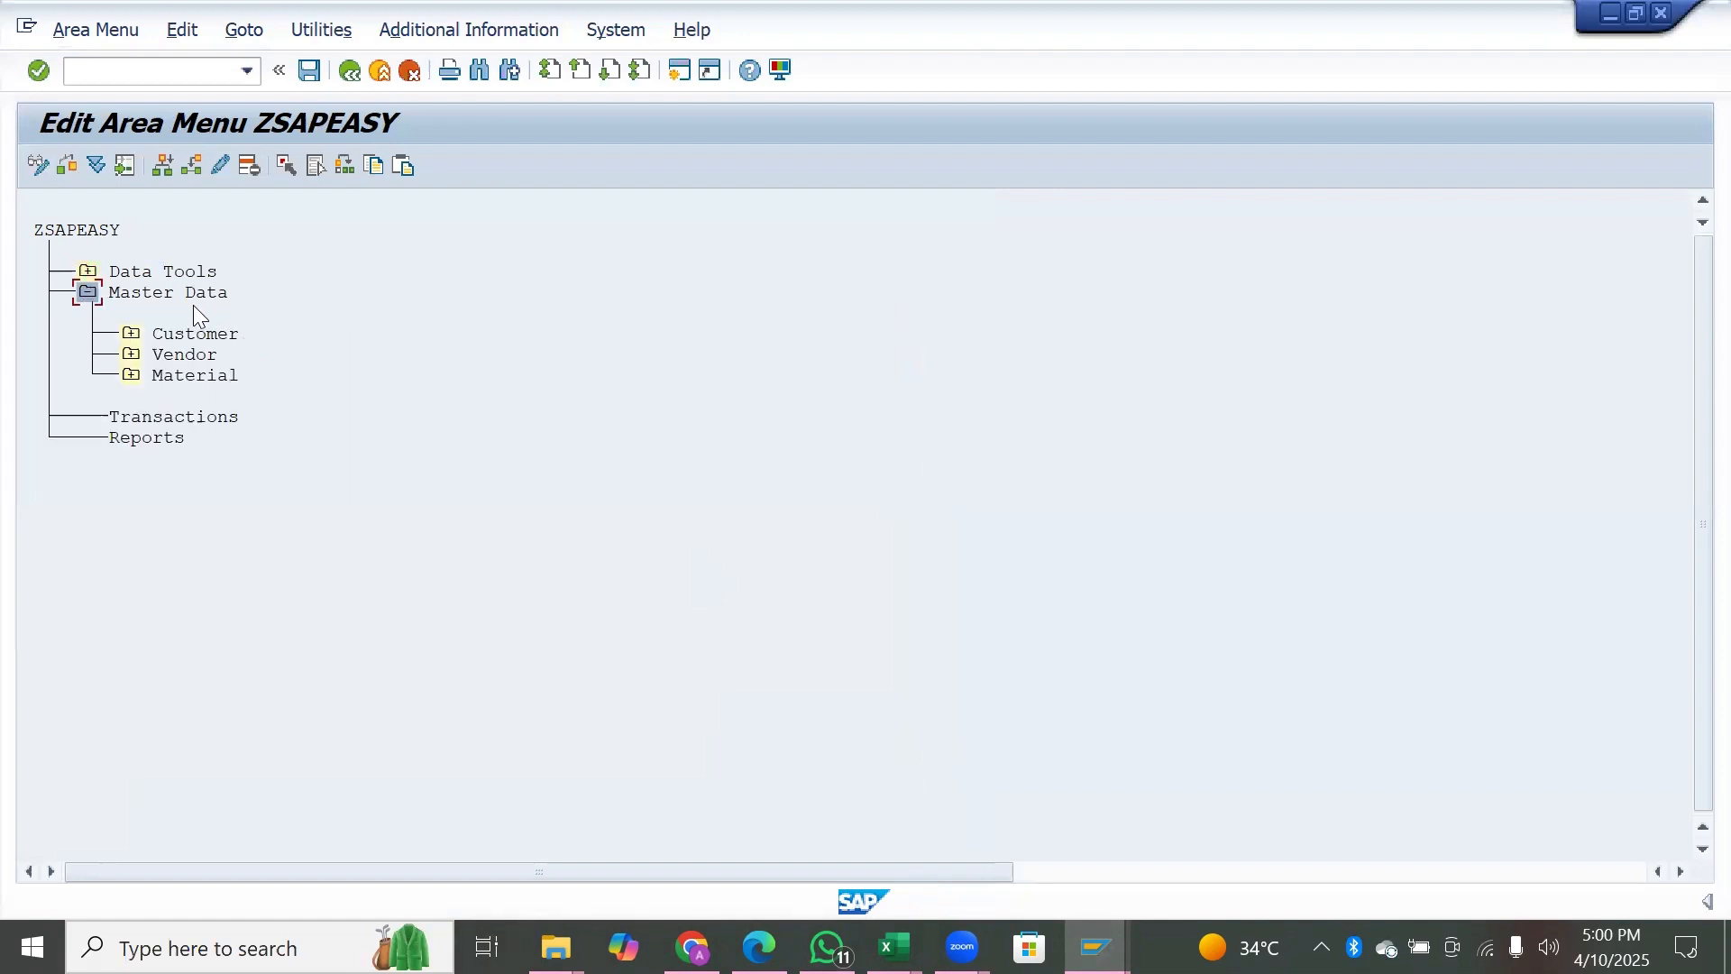
{"action": "left_click", "coordinate": [132, 375]}
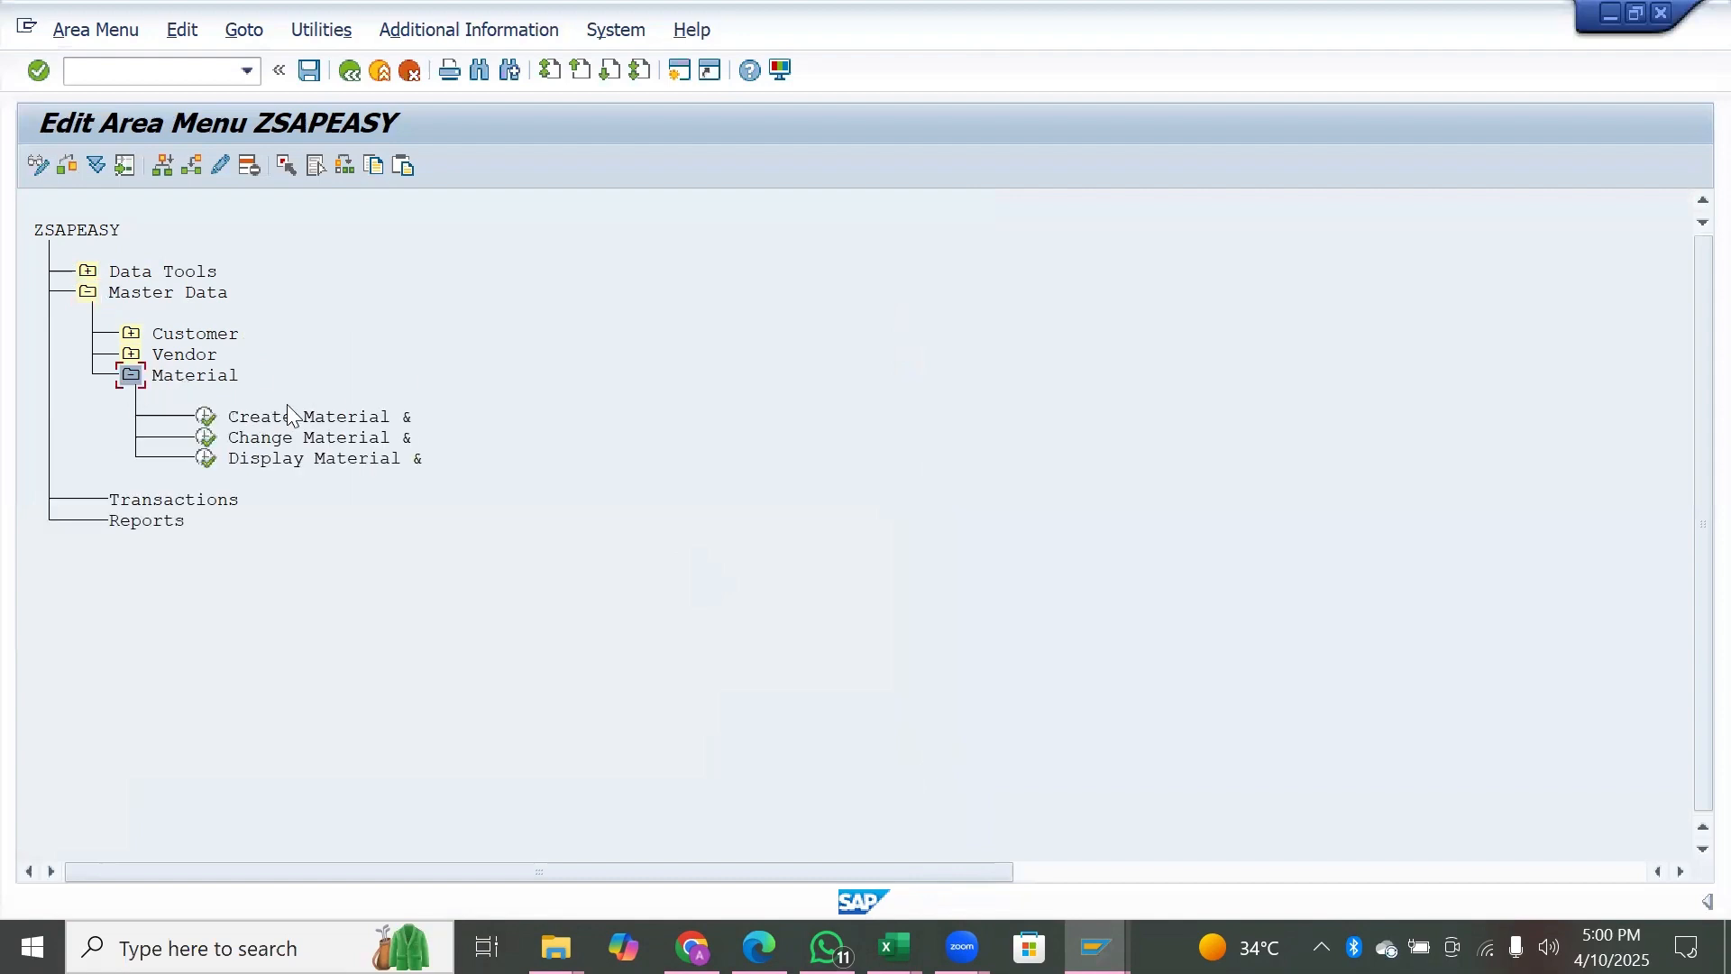
{"action": "left_click", "coordinate": [131, 376]}
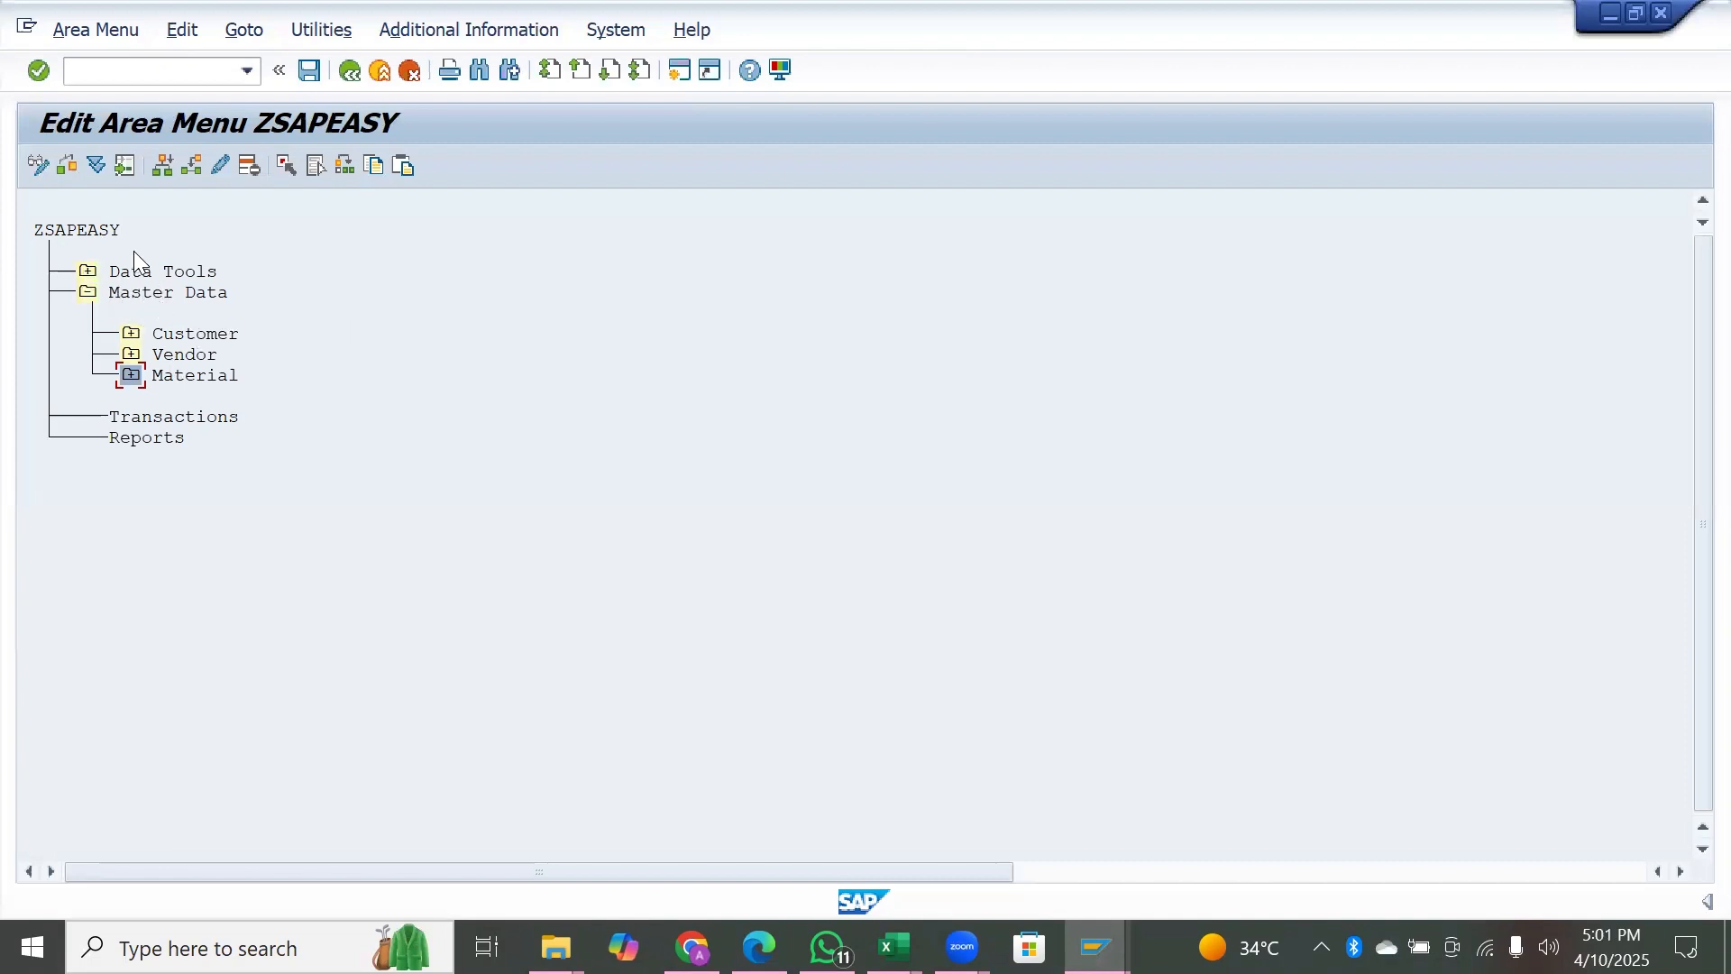
- Add transaction VA01 as a new entry under the Transactions node
{"action": "left_click", "coordinate": [157, 420]}
{"action": "left_click", "coordinate": [166, 166]}
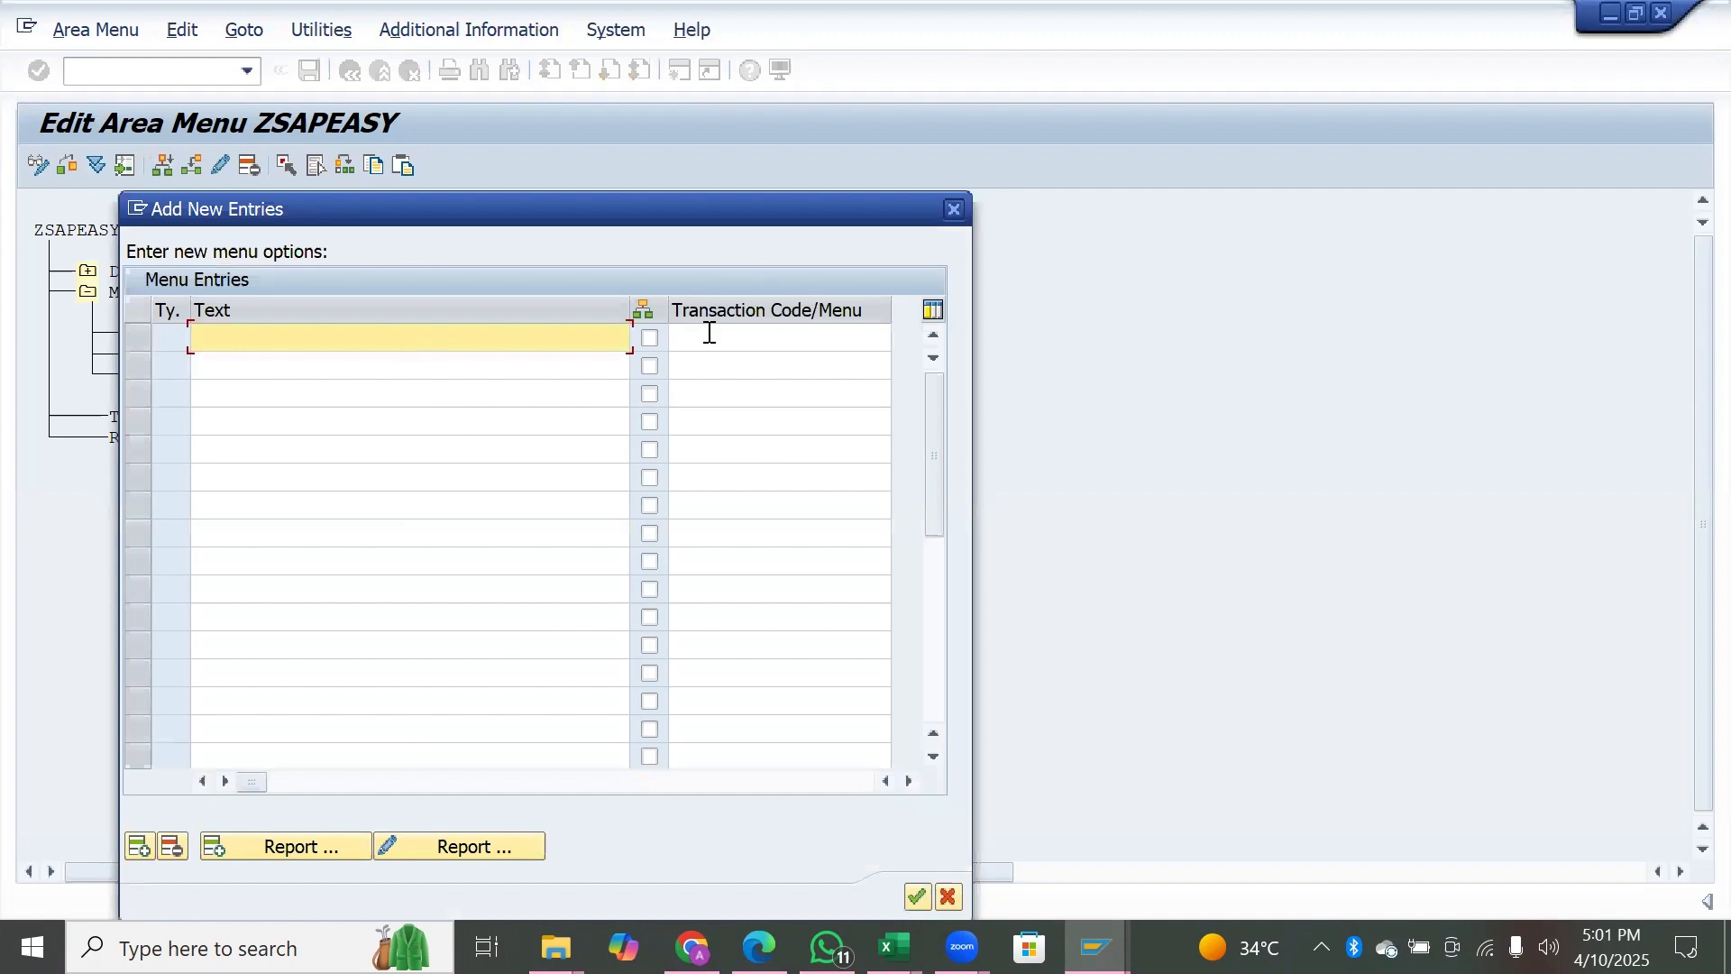
{"action": "left_click", "coordinate": [710, 333]}
{"action": "type", "text": "va01"}
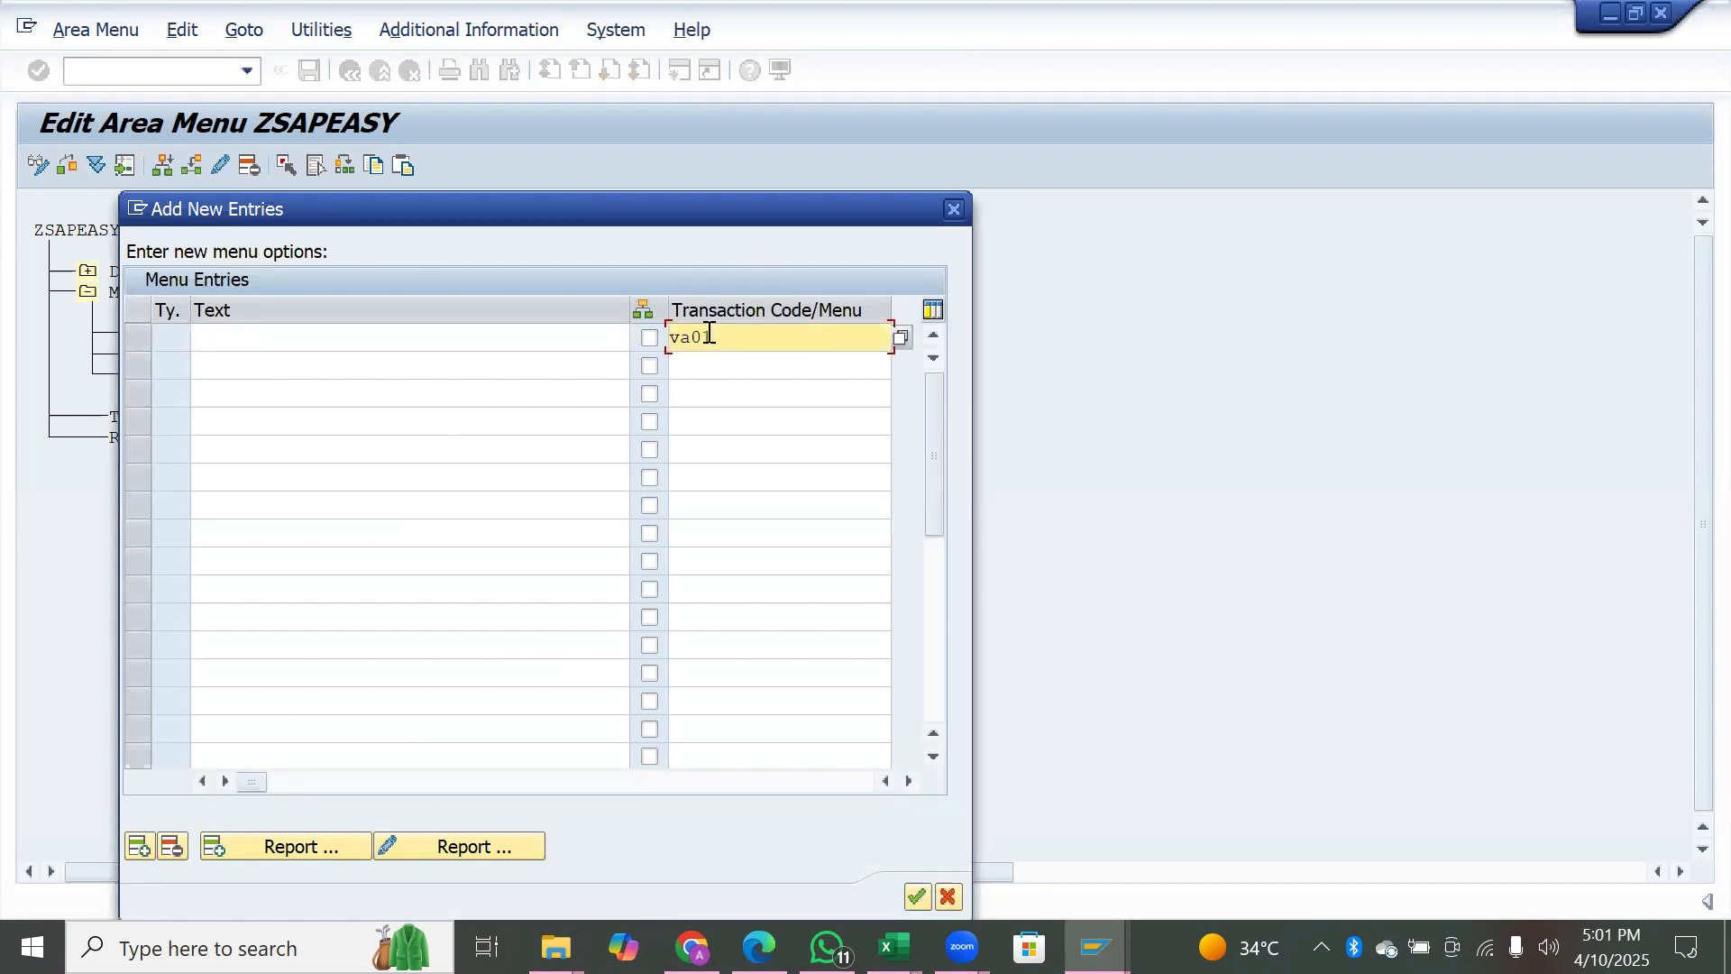
{"action": "key", "text": "Return"}
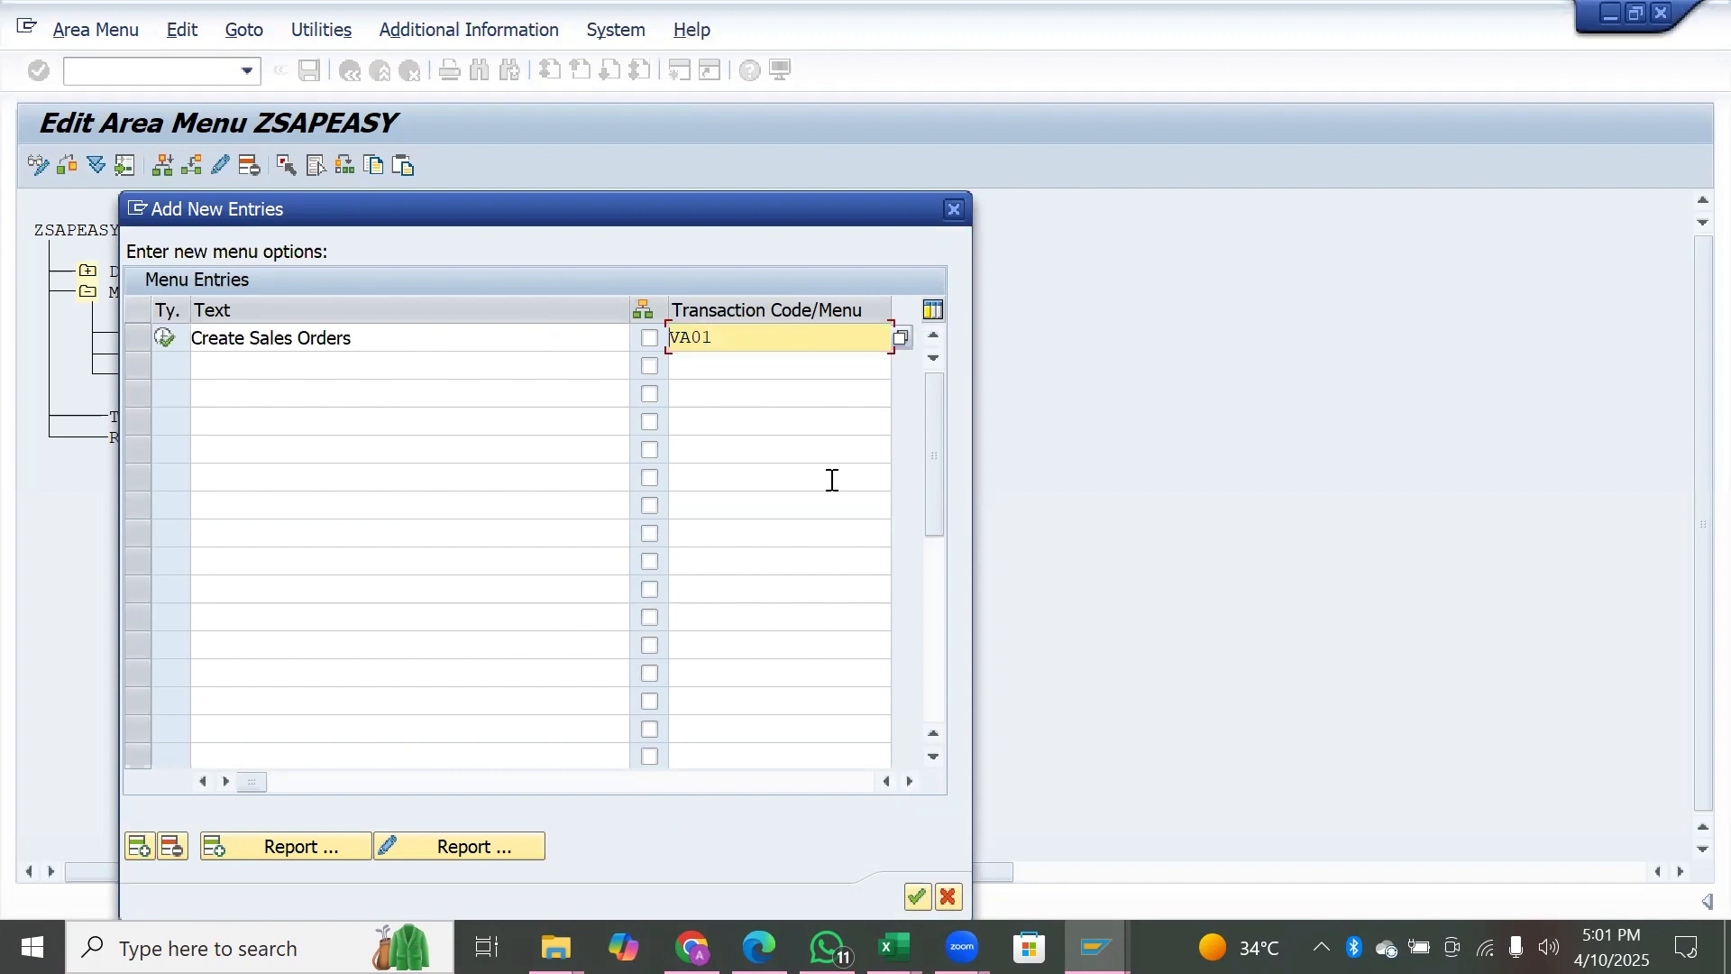
{"action": "left_click", "coordinate": [917, 892]}
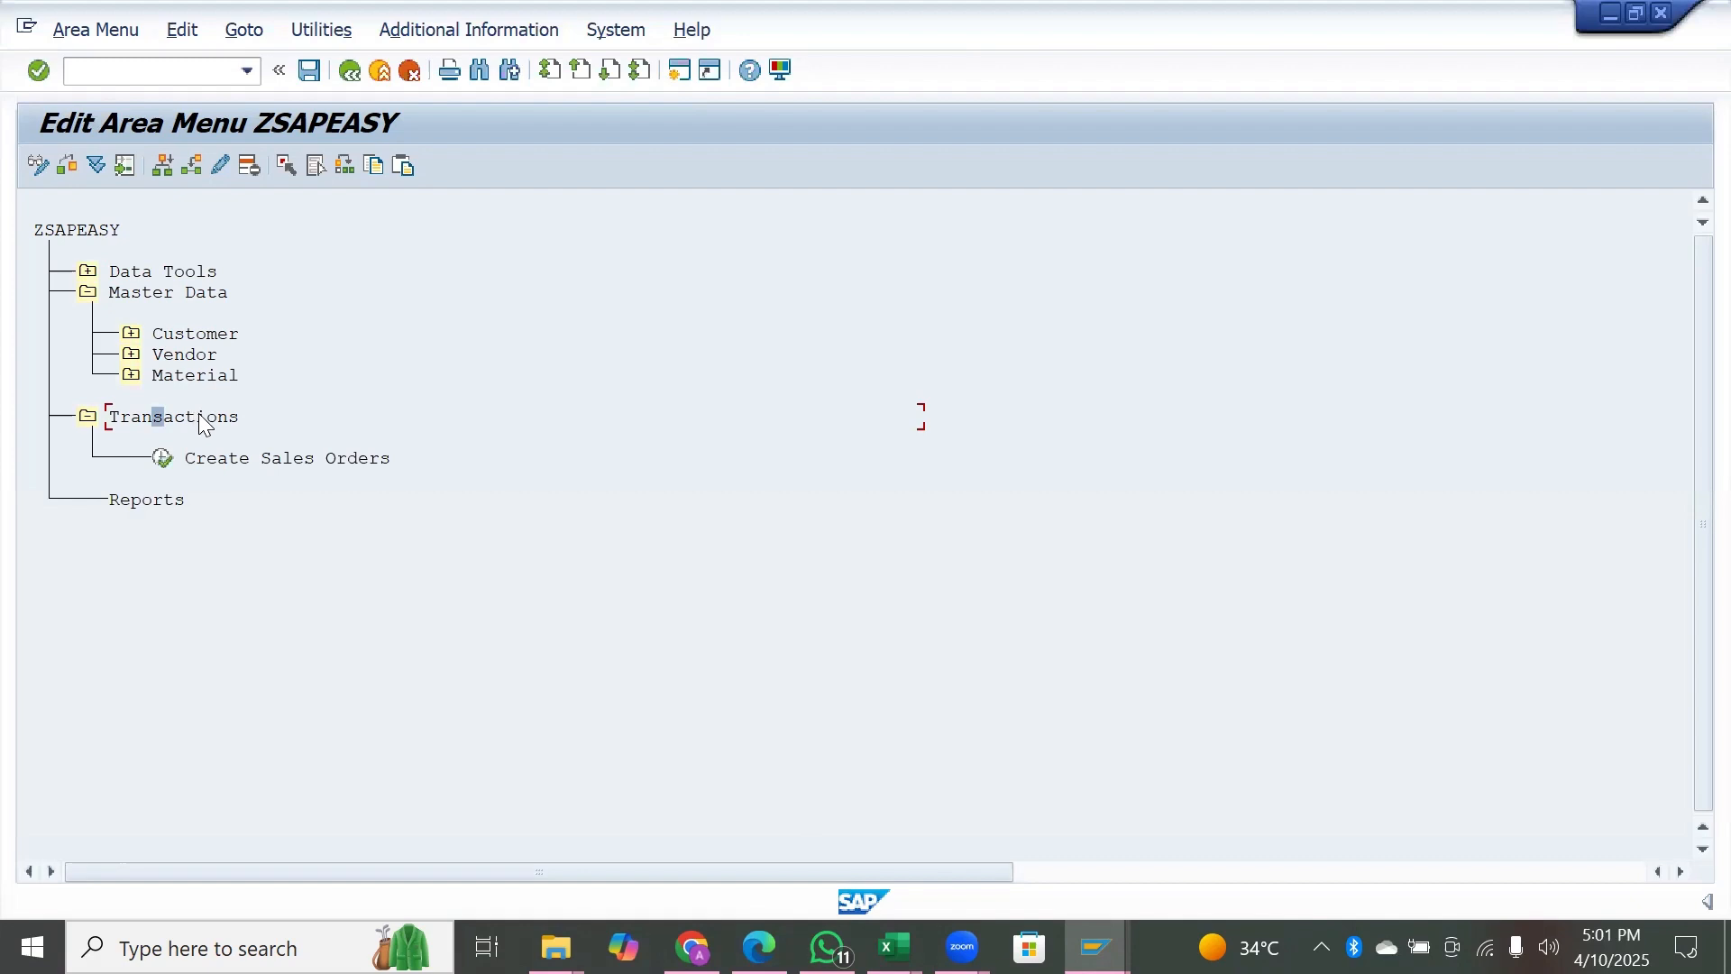
- Add transaction VA05 as a new entry under the Reports node
{"action": "left_click", "coordinate": [131, 504]}
{"action": "left_click", "coordinate": [156, 172]}
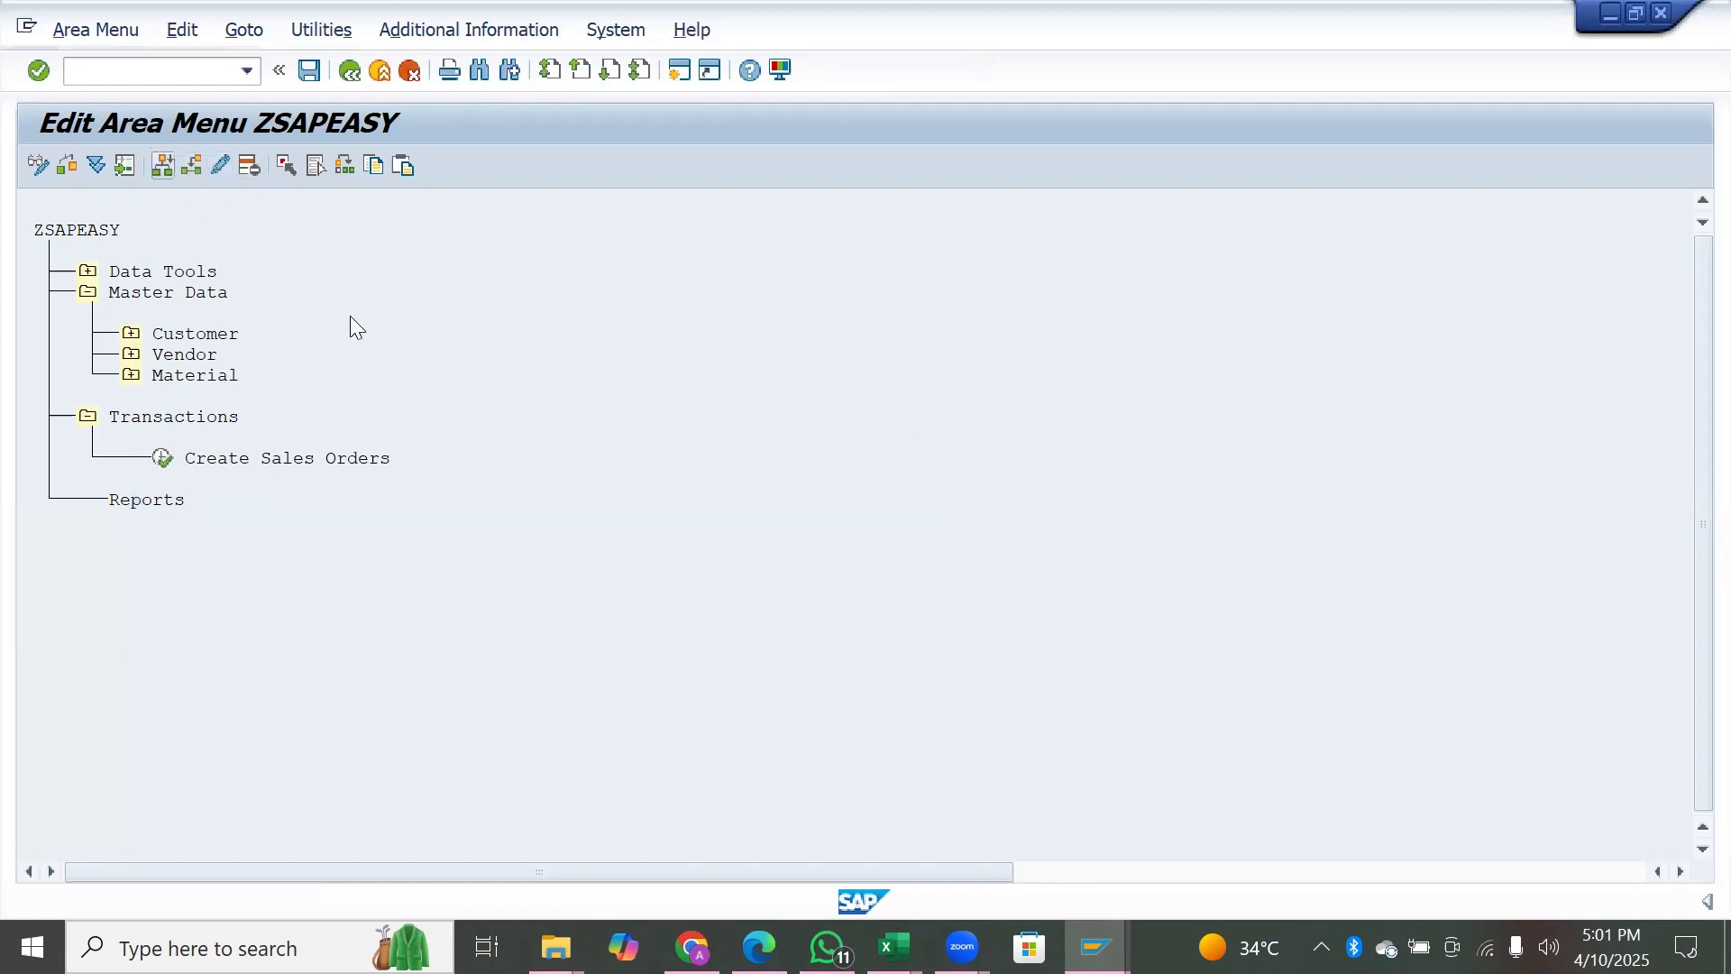
{"action": "left_click", "coordinate": [711, 334]}
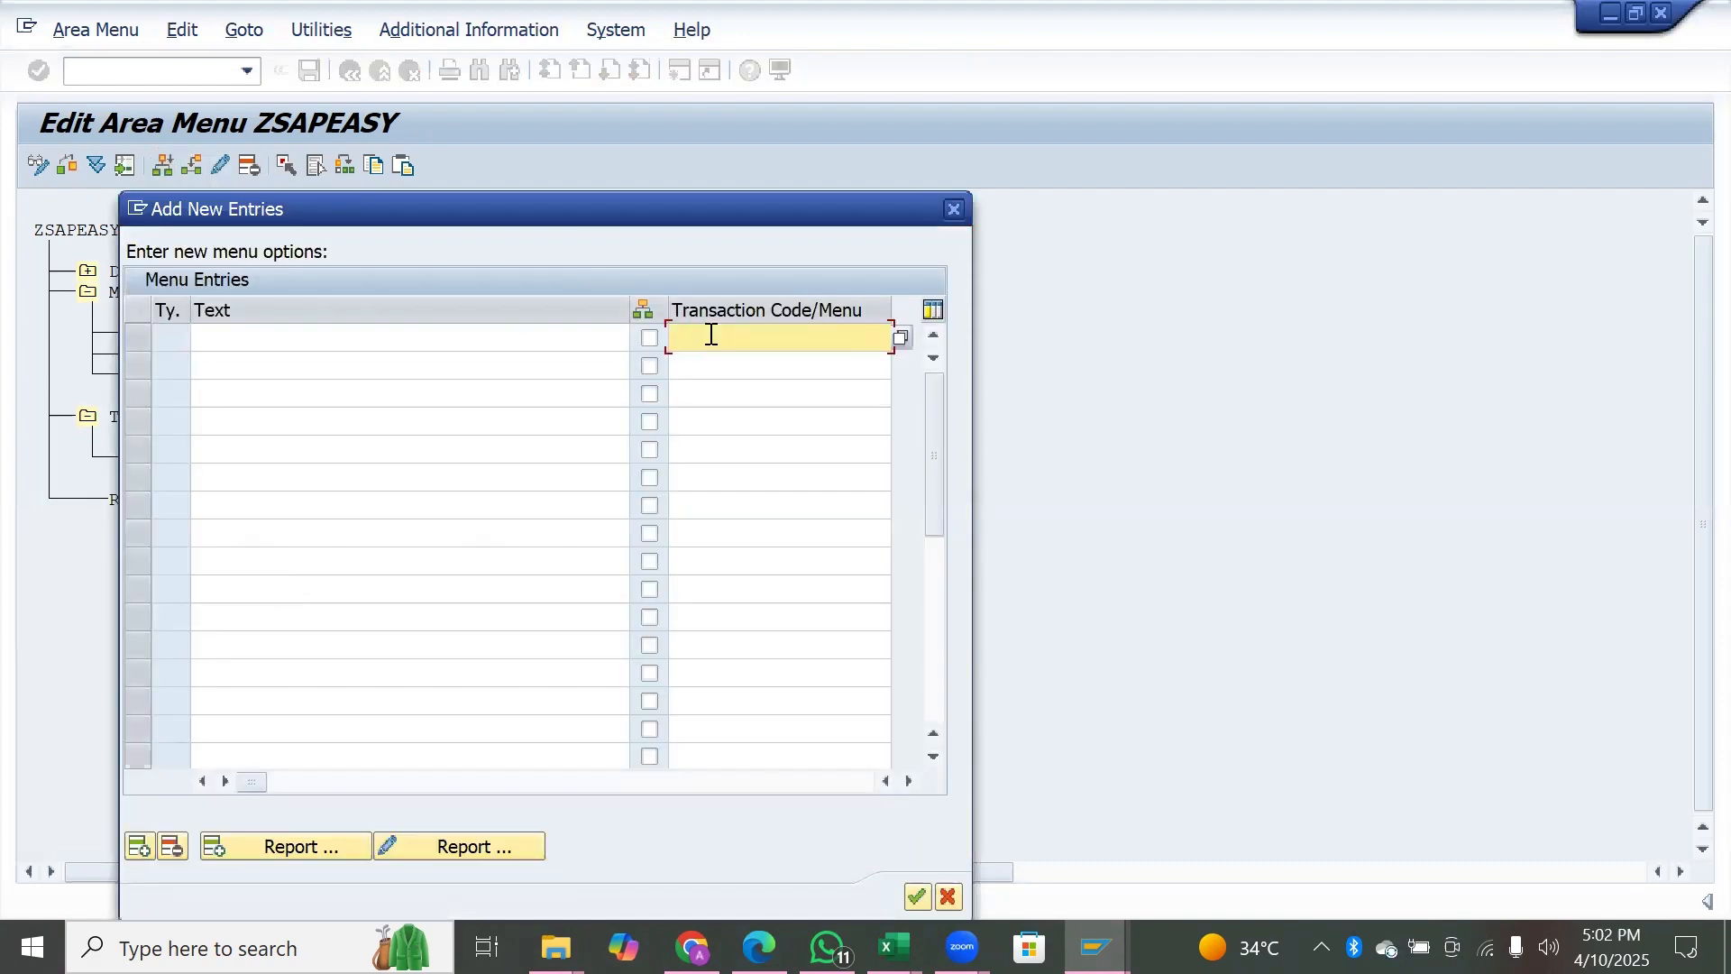
{"action": "type", "text": "va0"}
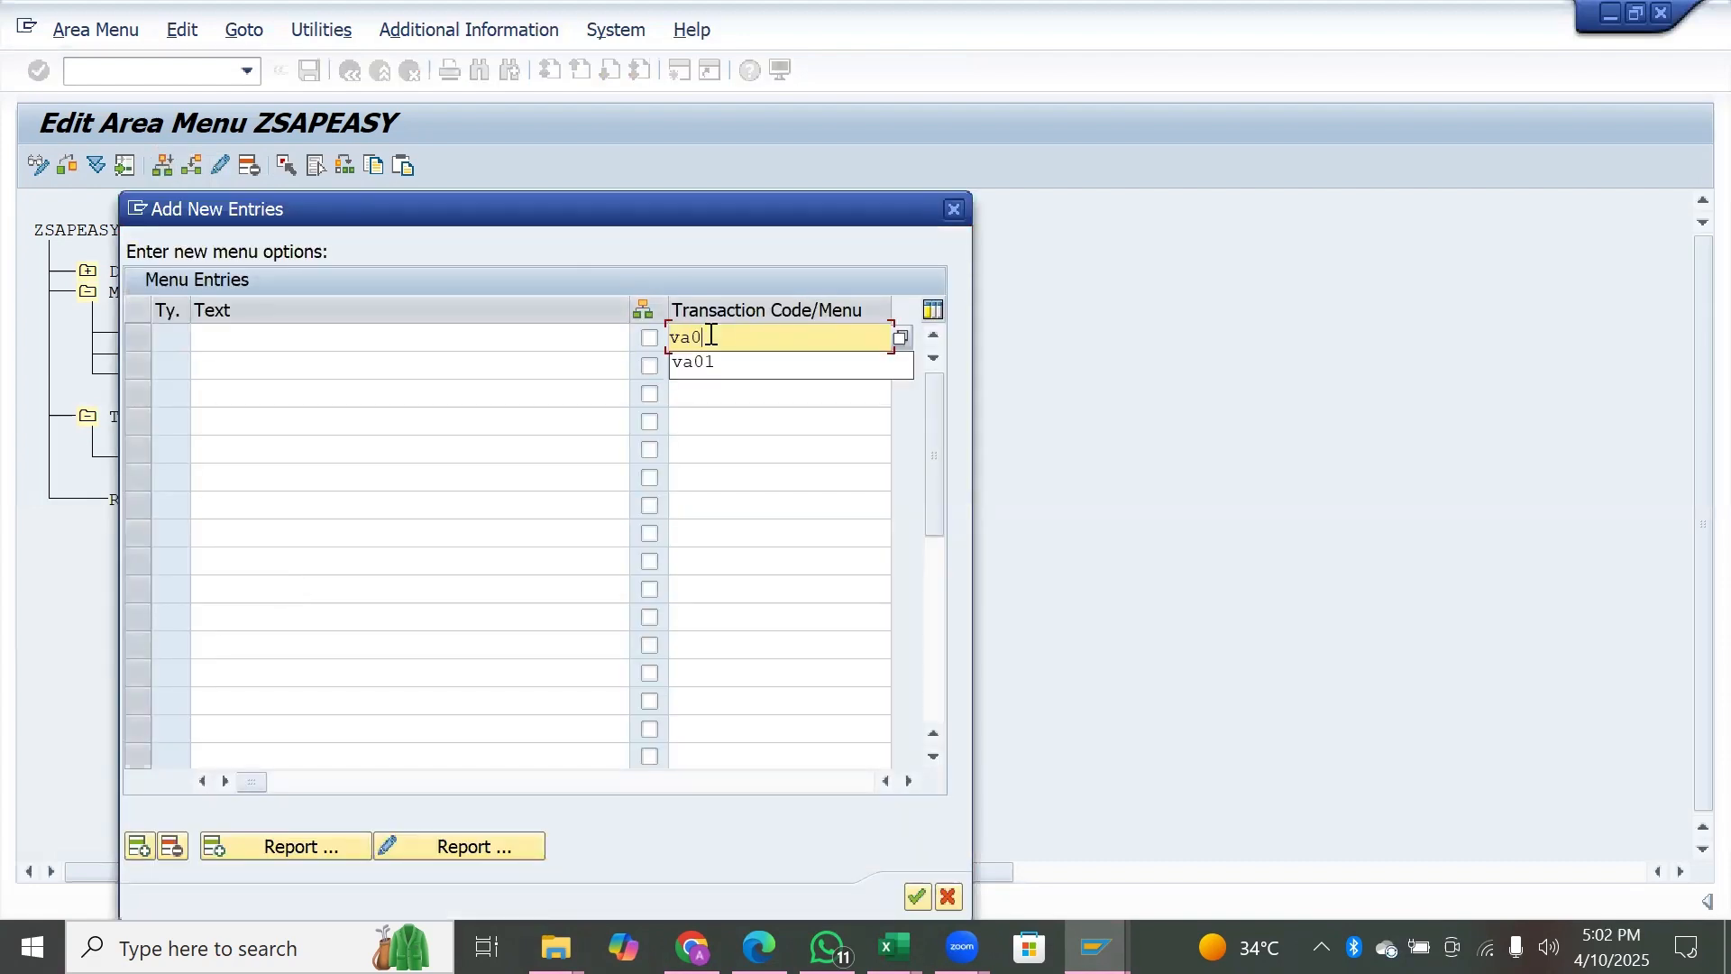
{"action": "type", "text": "5"}
{"action": "key", "text": "Return"}
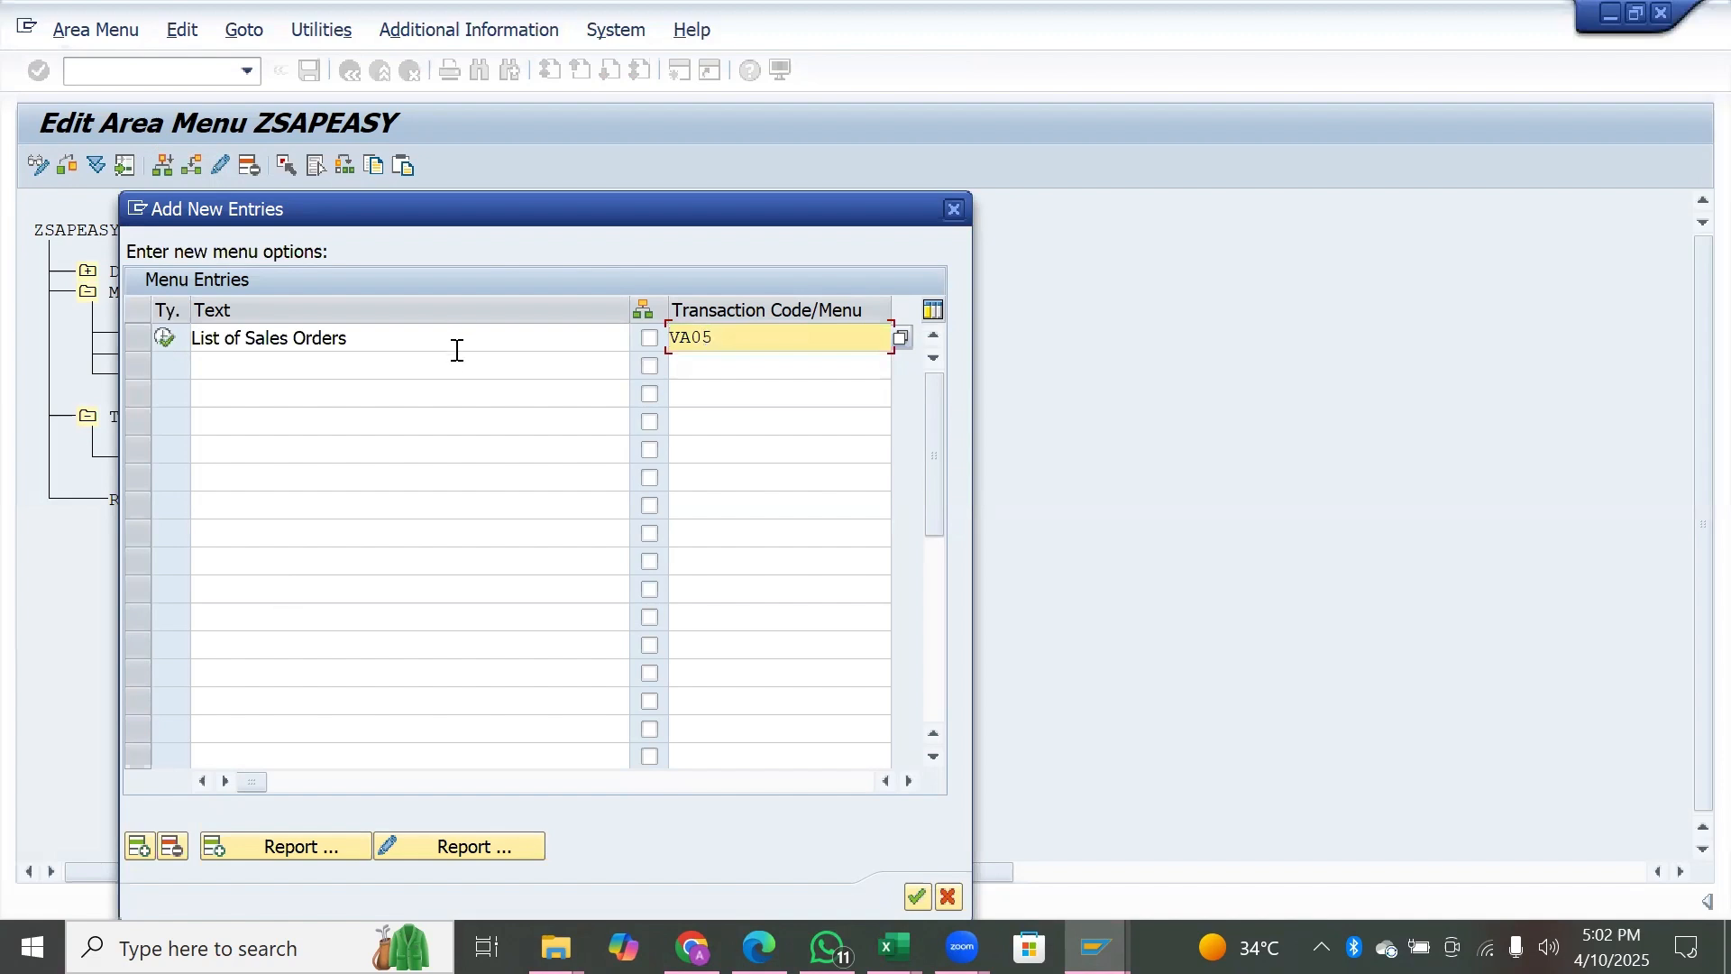
{"action": "left_click", "coordinate": [917, 898]}
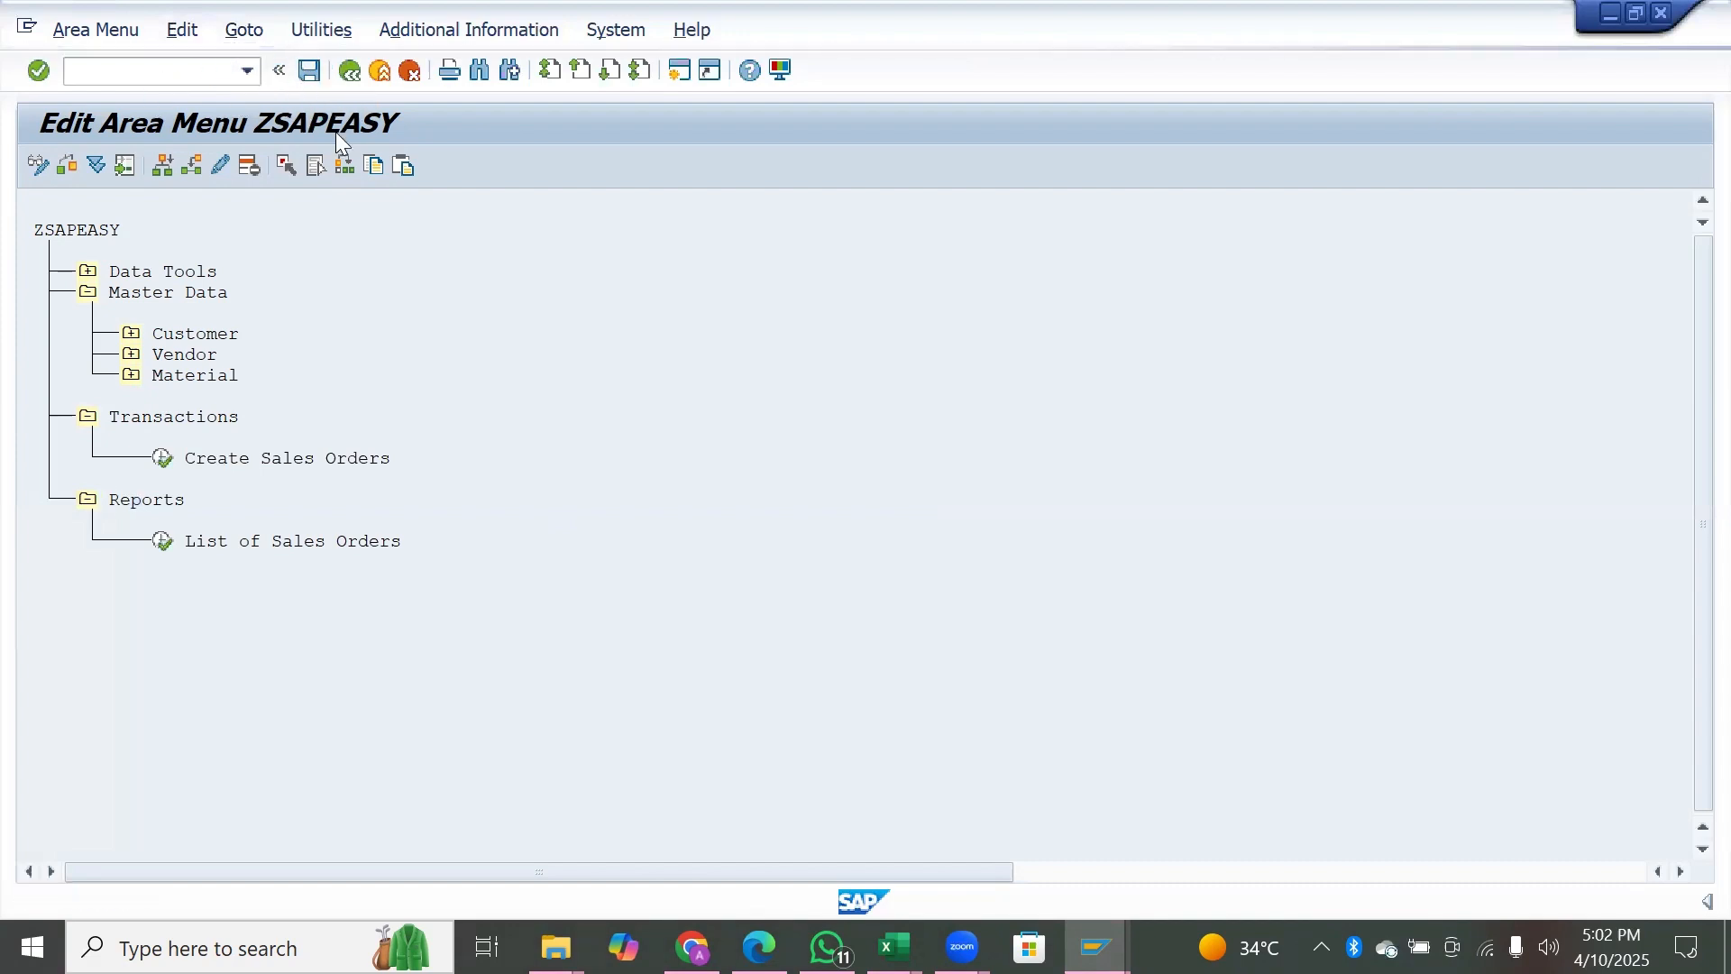
- Save area menu ZSAPEASY and return to the SAP Easy Access screen
{"action": "key", "text": "ctrl+s"}
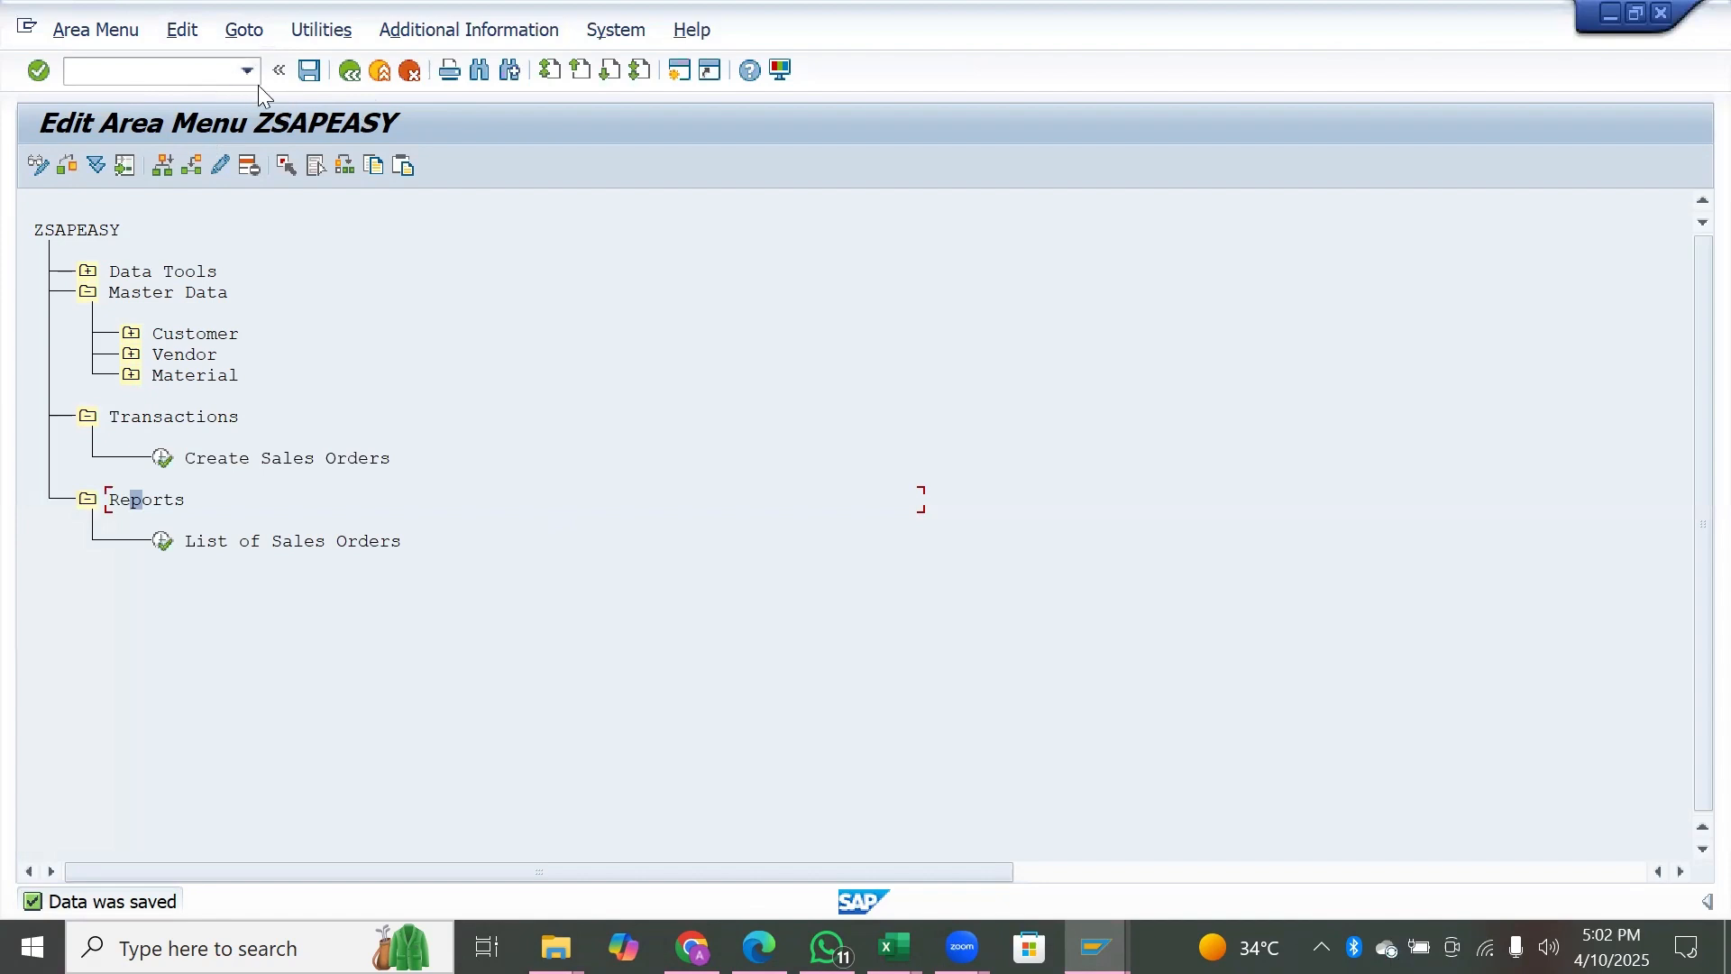
{"action": "left_click", "coordinate": [356, 75]}
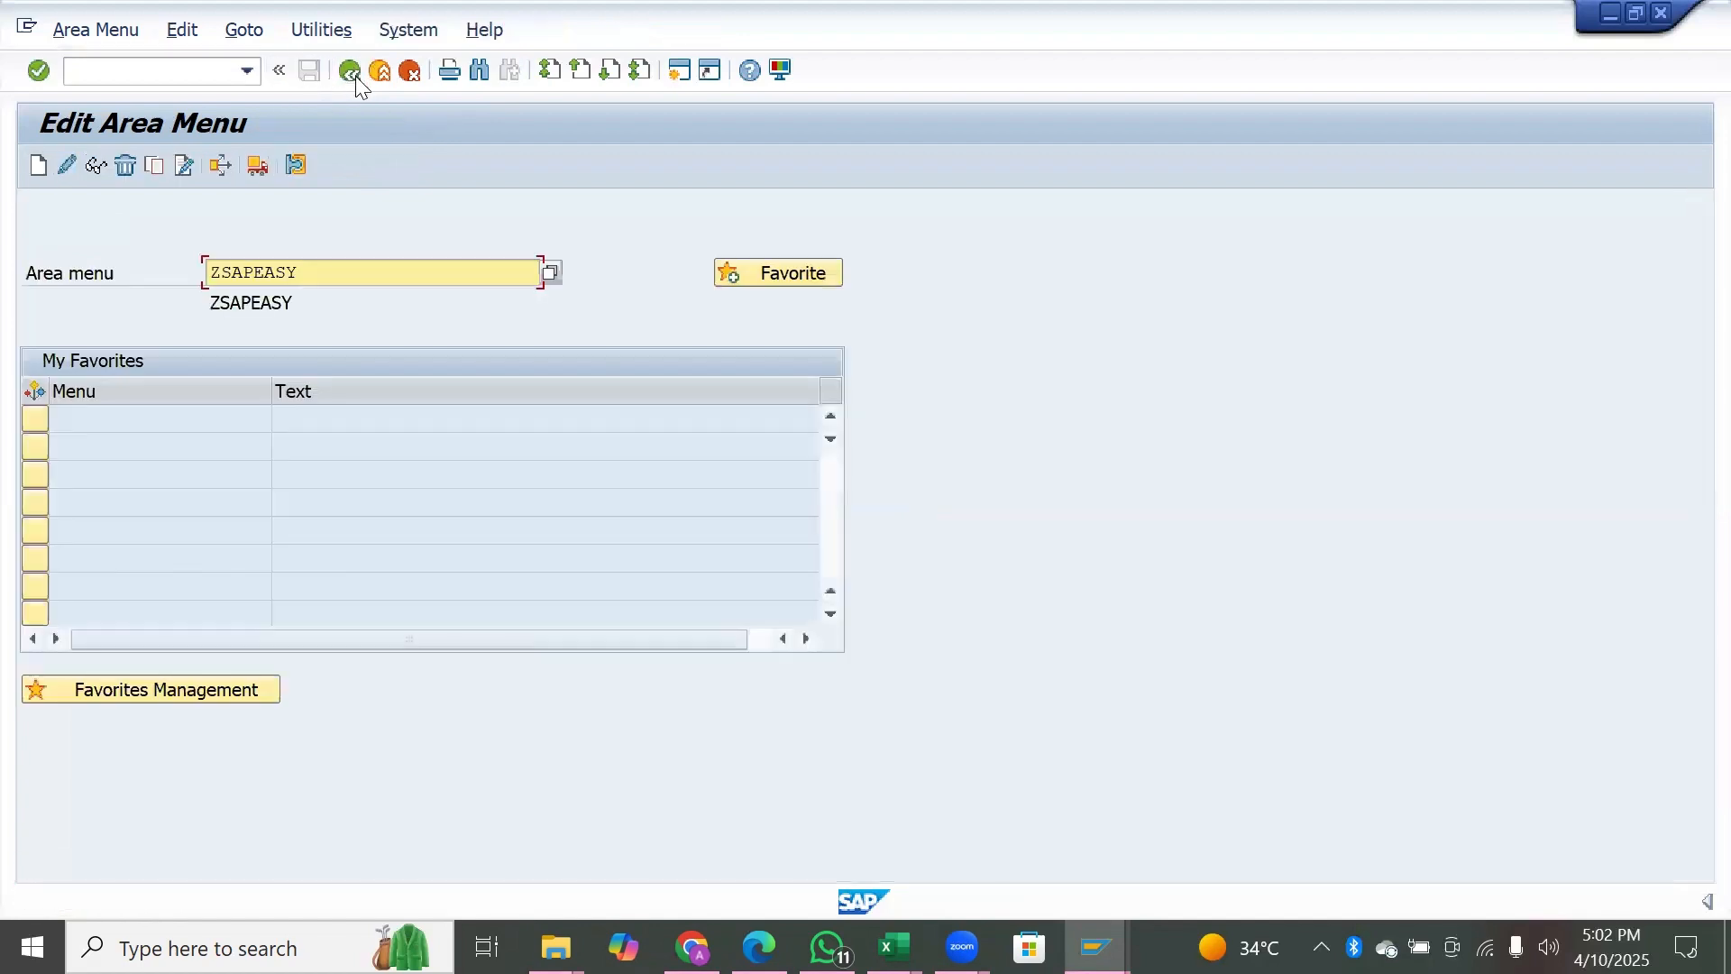
{"action": "left_click", "coordinate": [282, 70]}
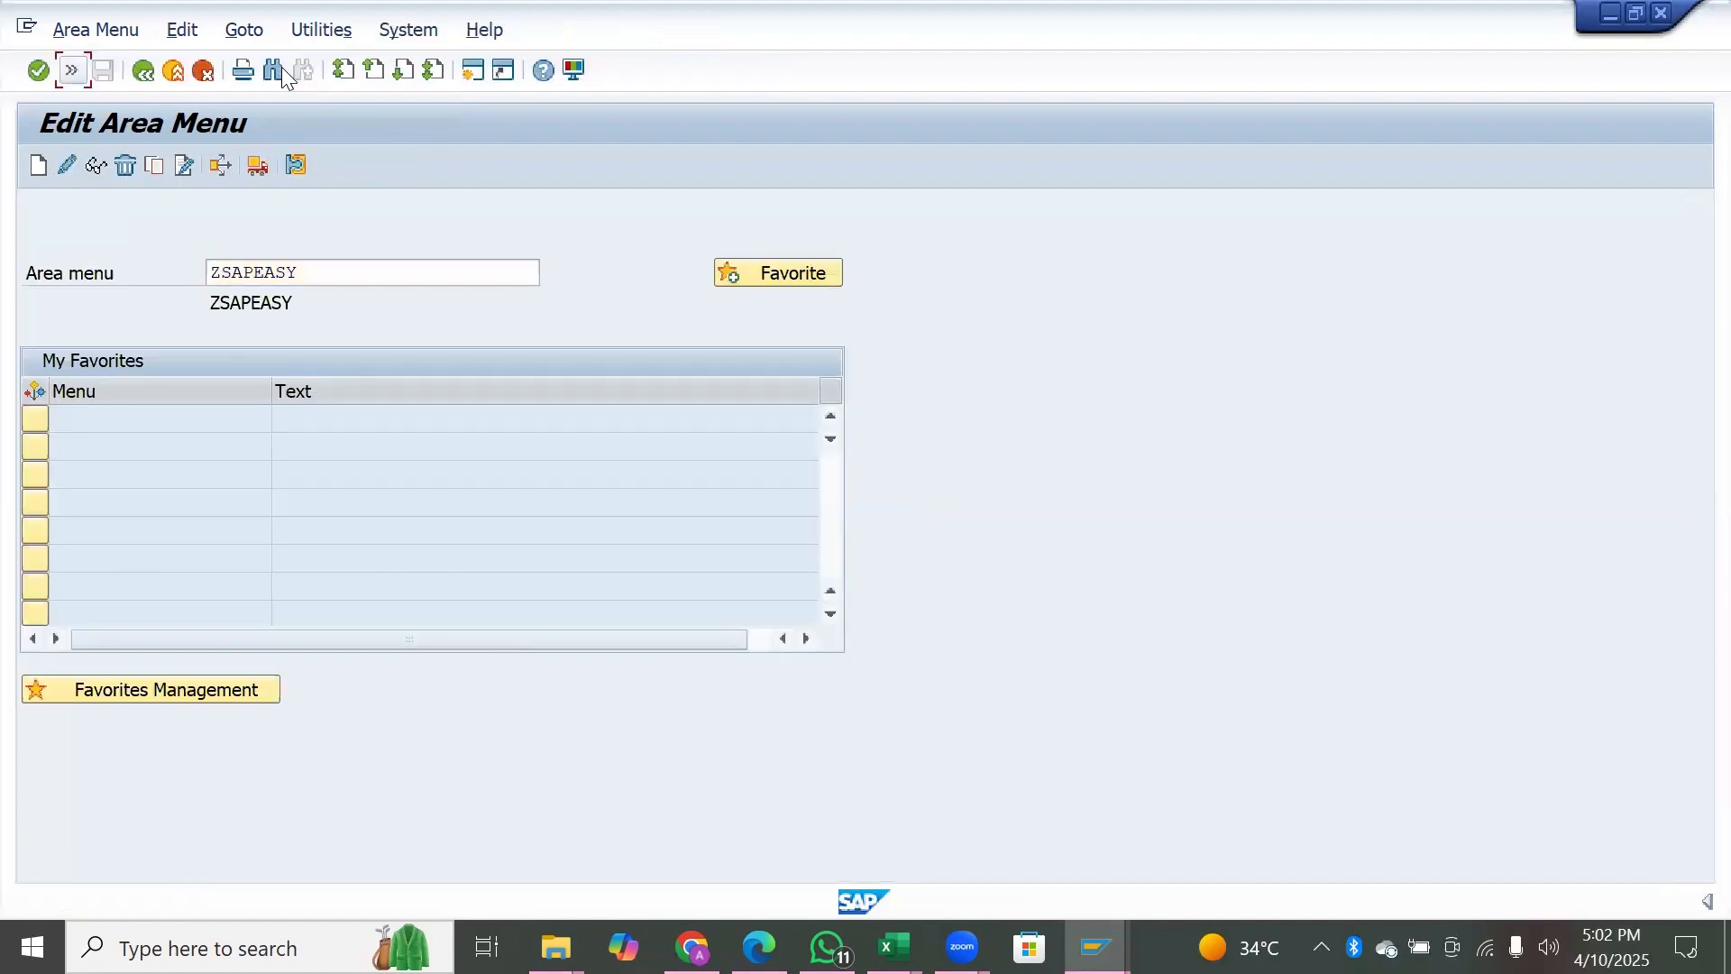
{"action": "left_click", "coordinate": [72, 72]}
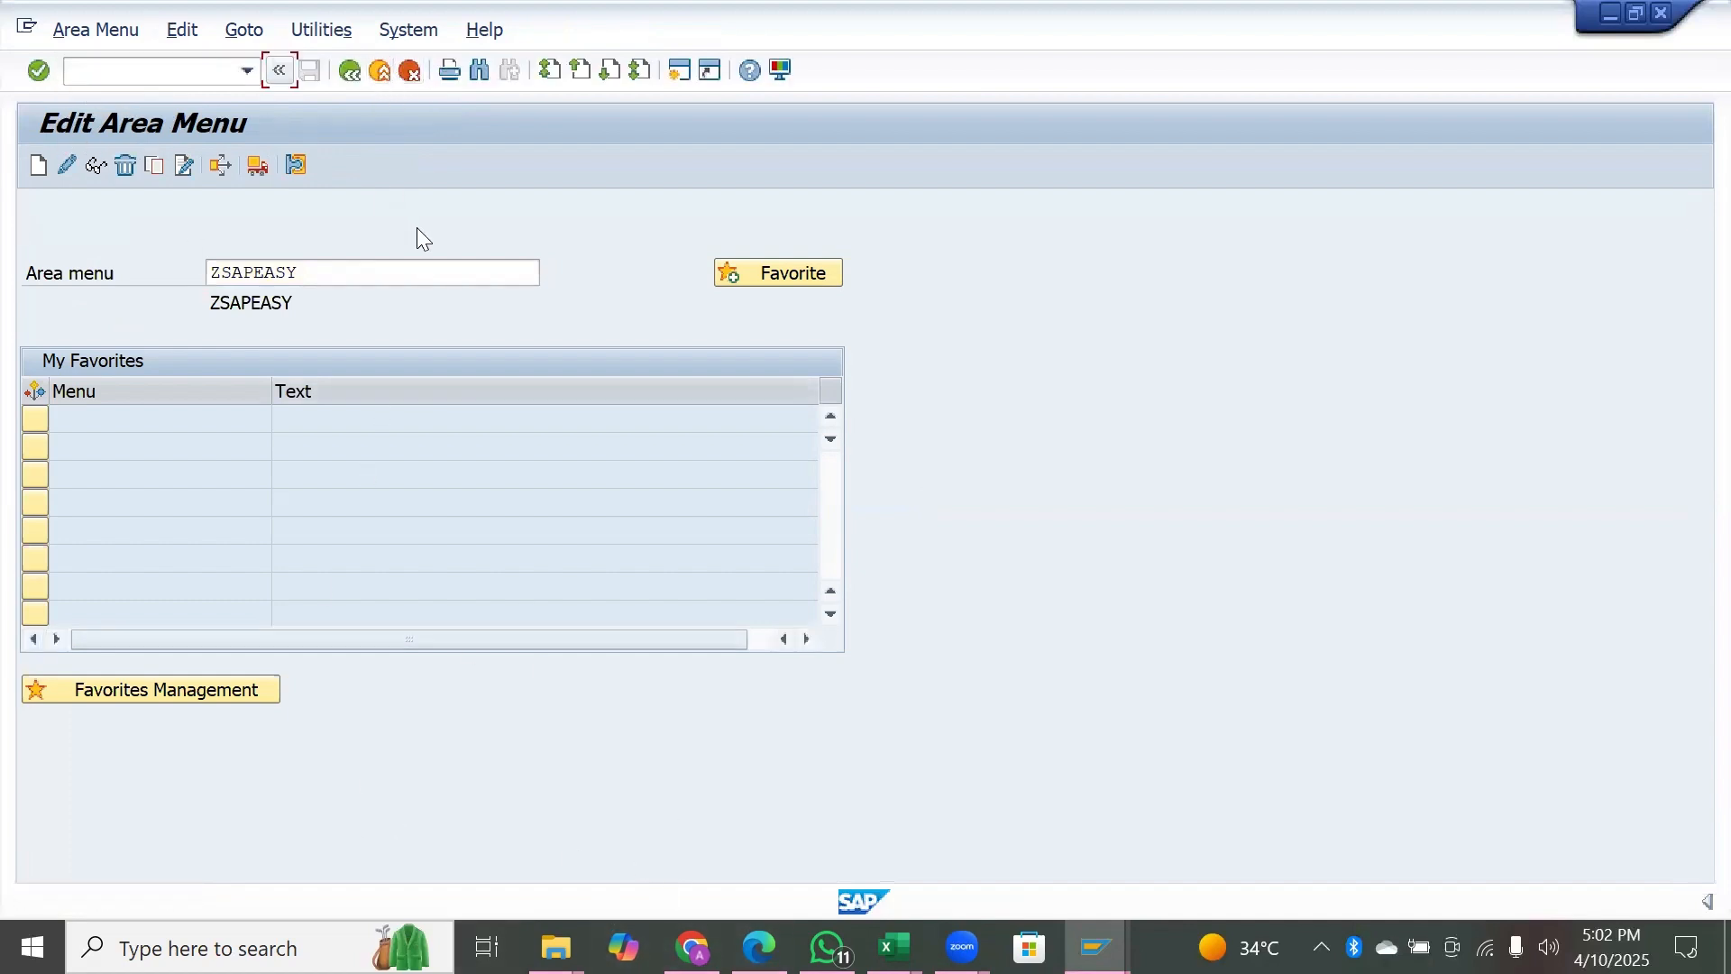
{"action": "key", "text": "F3"}
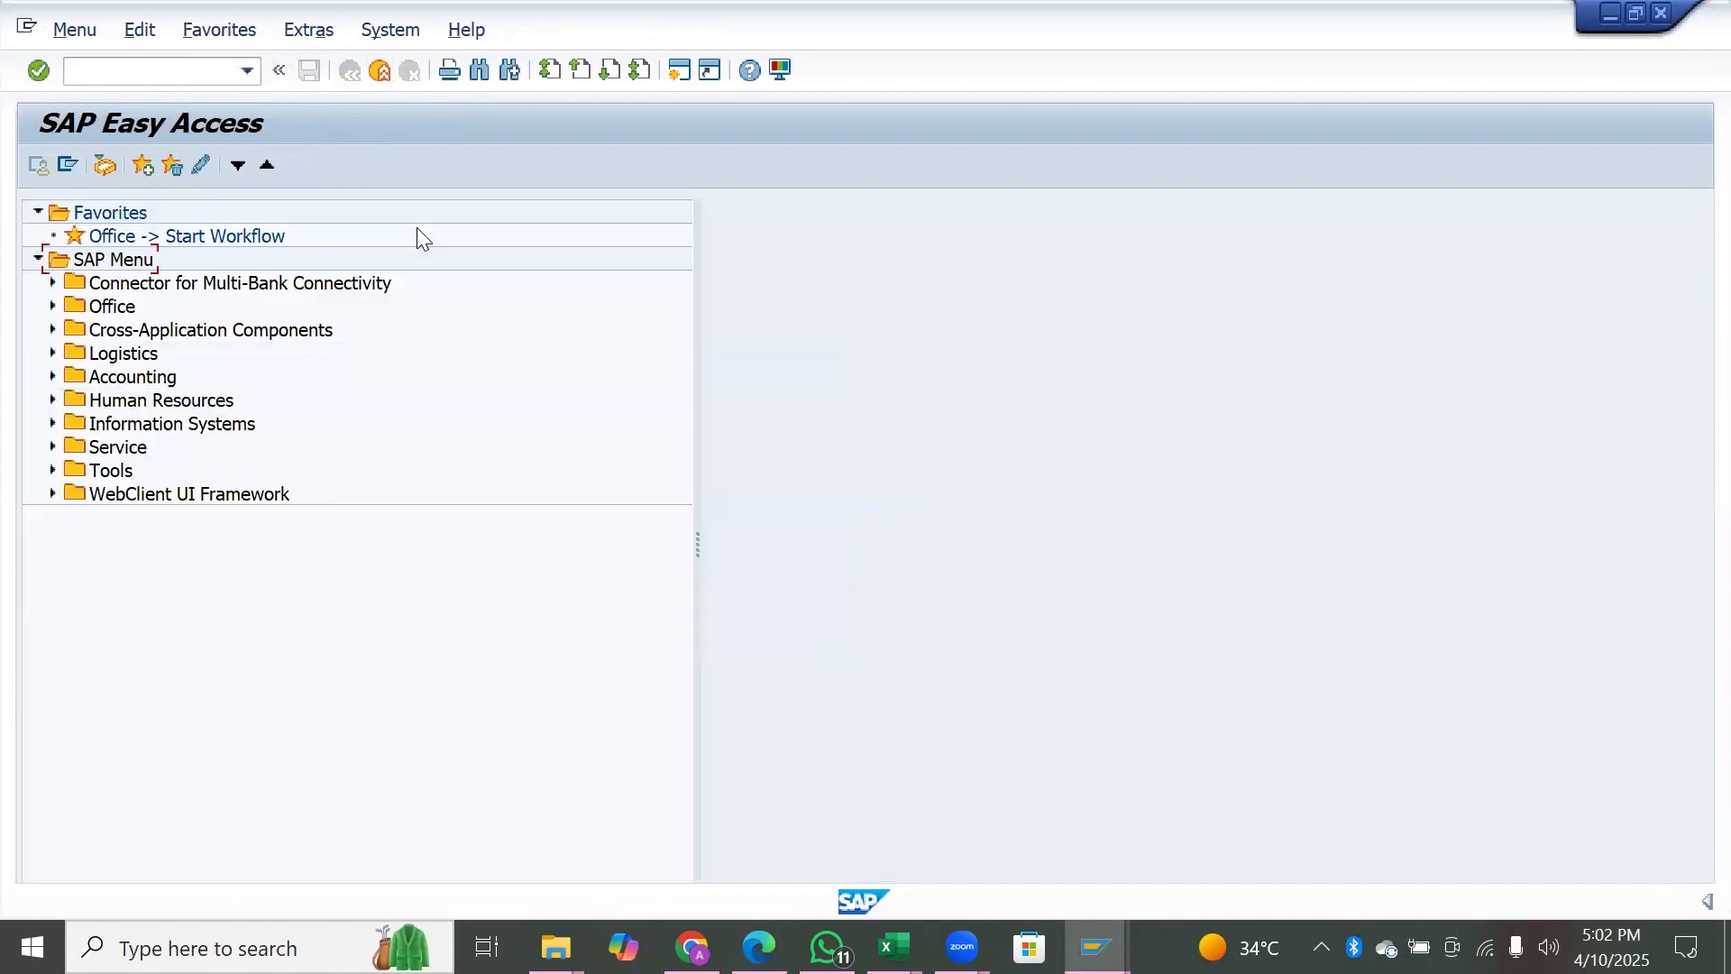
- Start transaction SU3, set ZSAPEASY as the start menu in the user defaults, and save the profile
{"action": "left_click", "coordinate": [121, 69]}
{"action": "type", "text": "su3"}
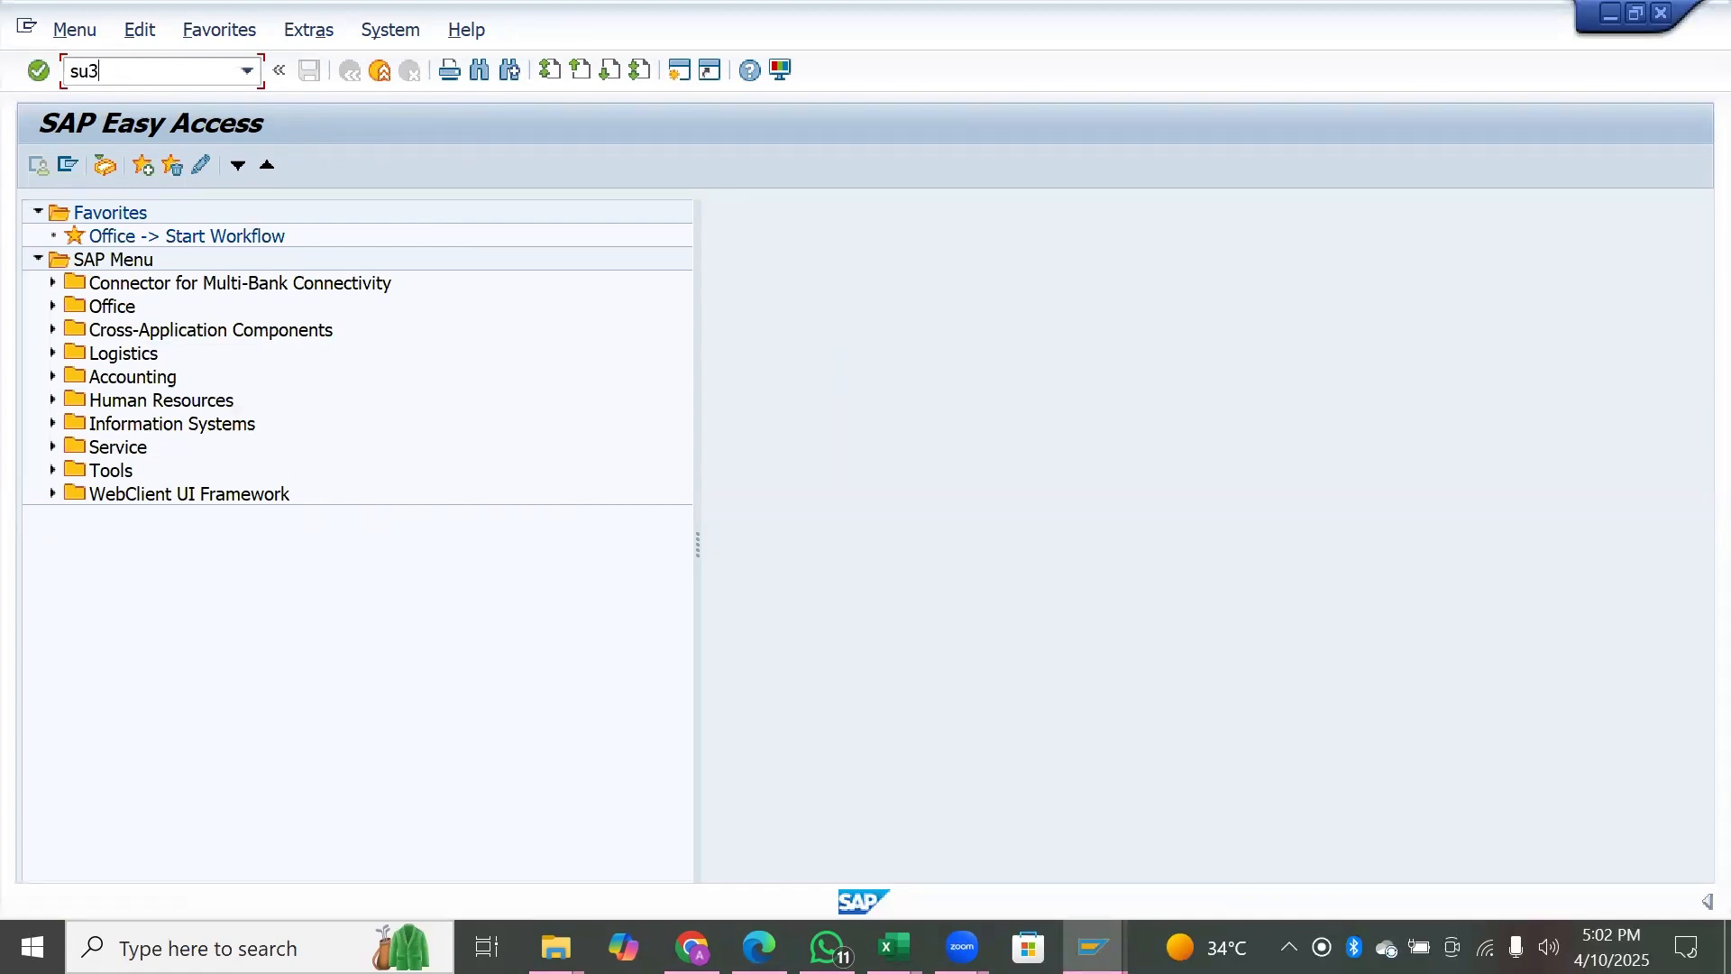
{"action": "key", "text": "Return"}
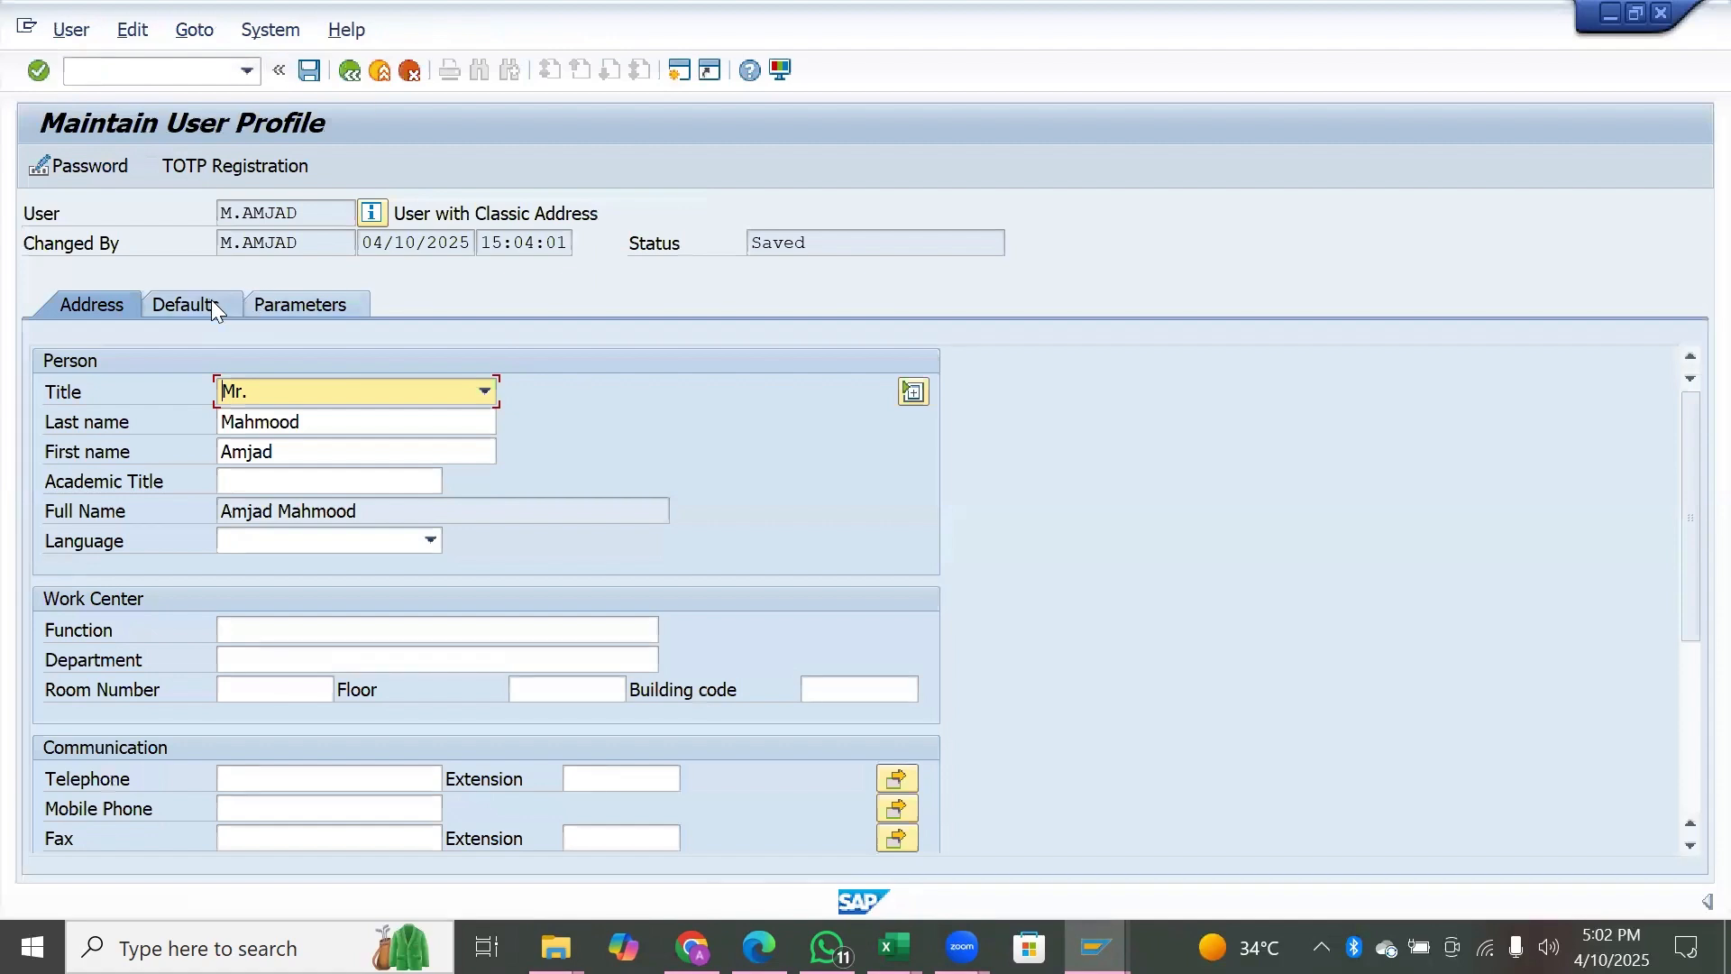
{"action": "left_click", "coordinate": [211, 304]}
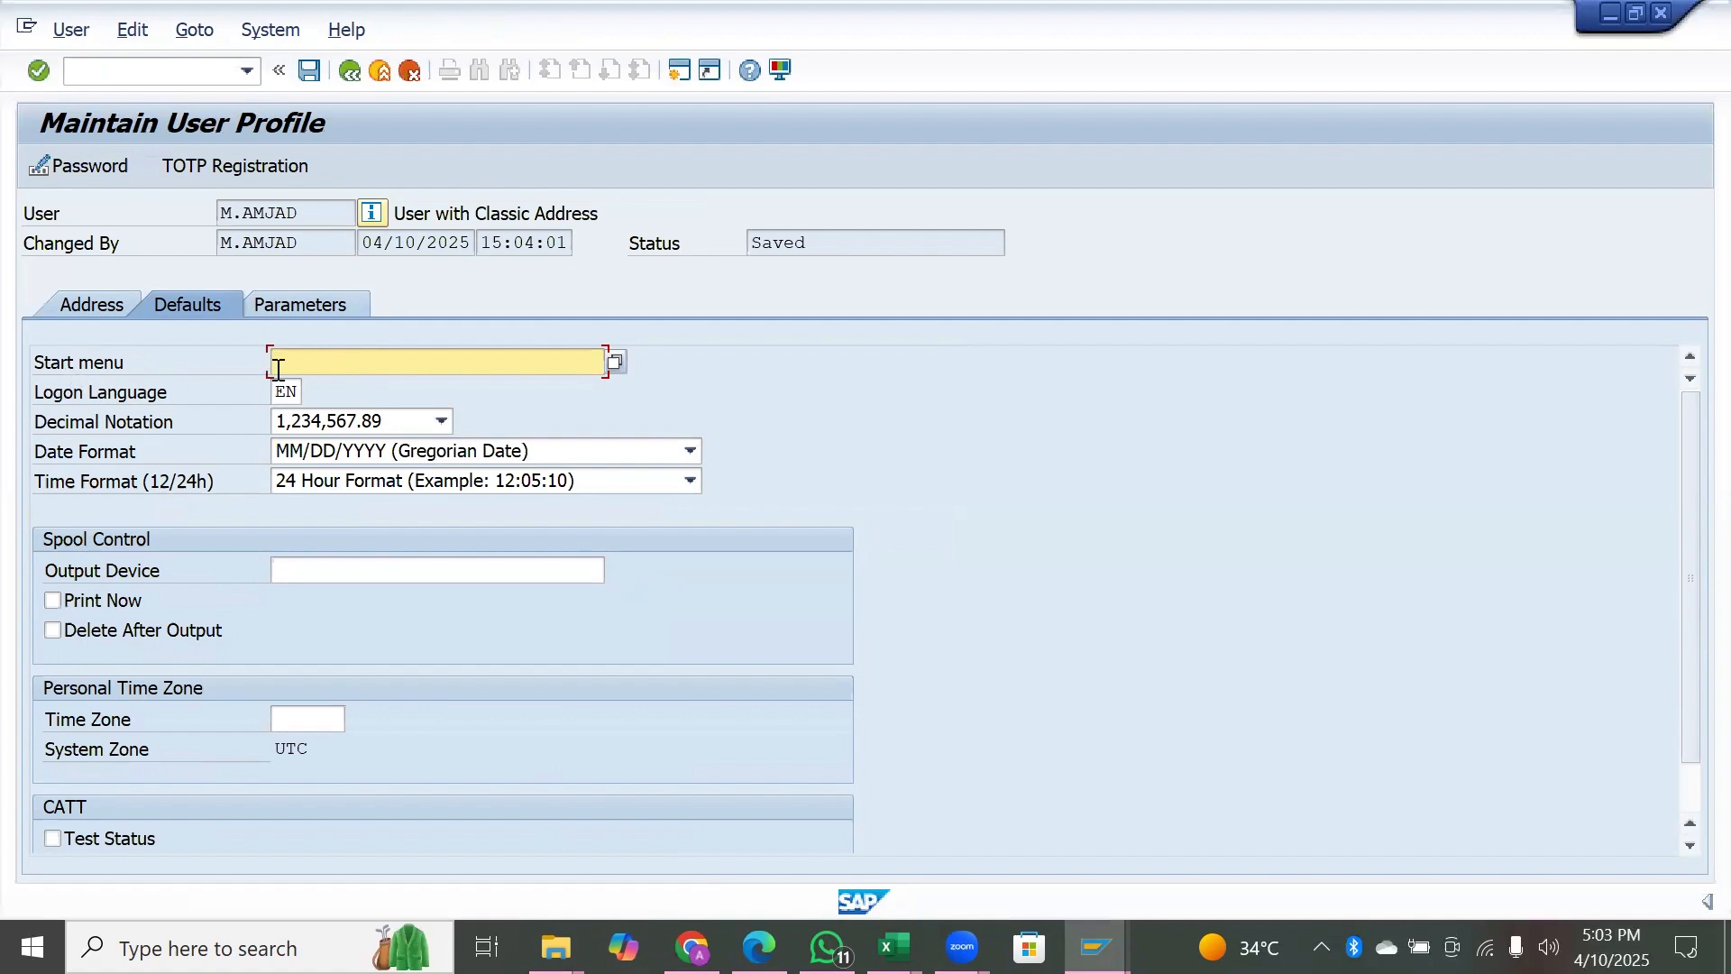
{"action": "left_click", "coordinate": [578, 359]}
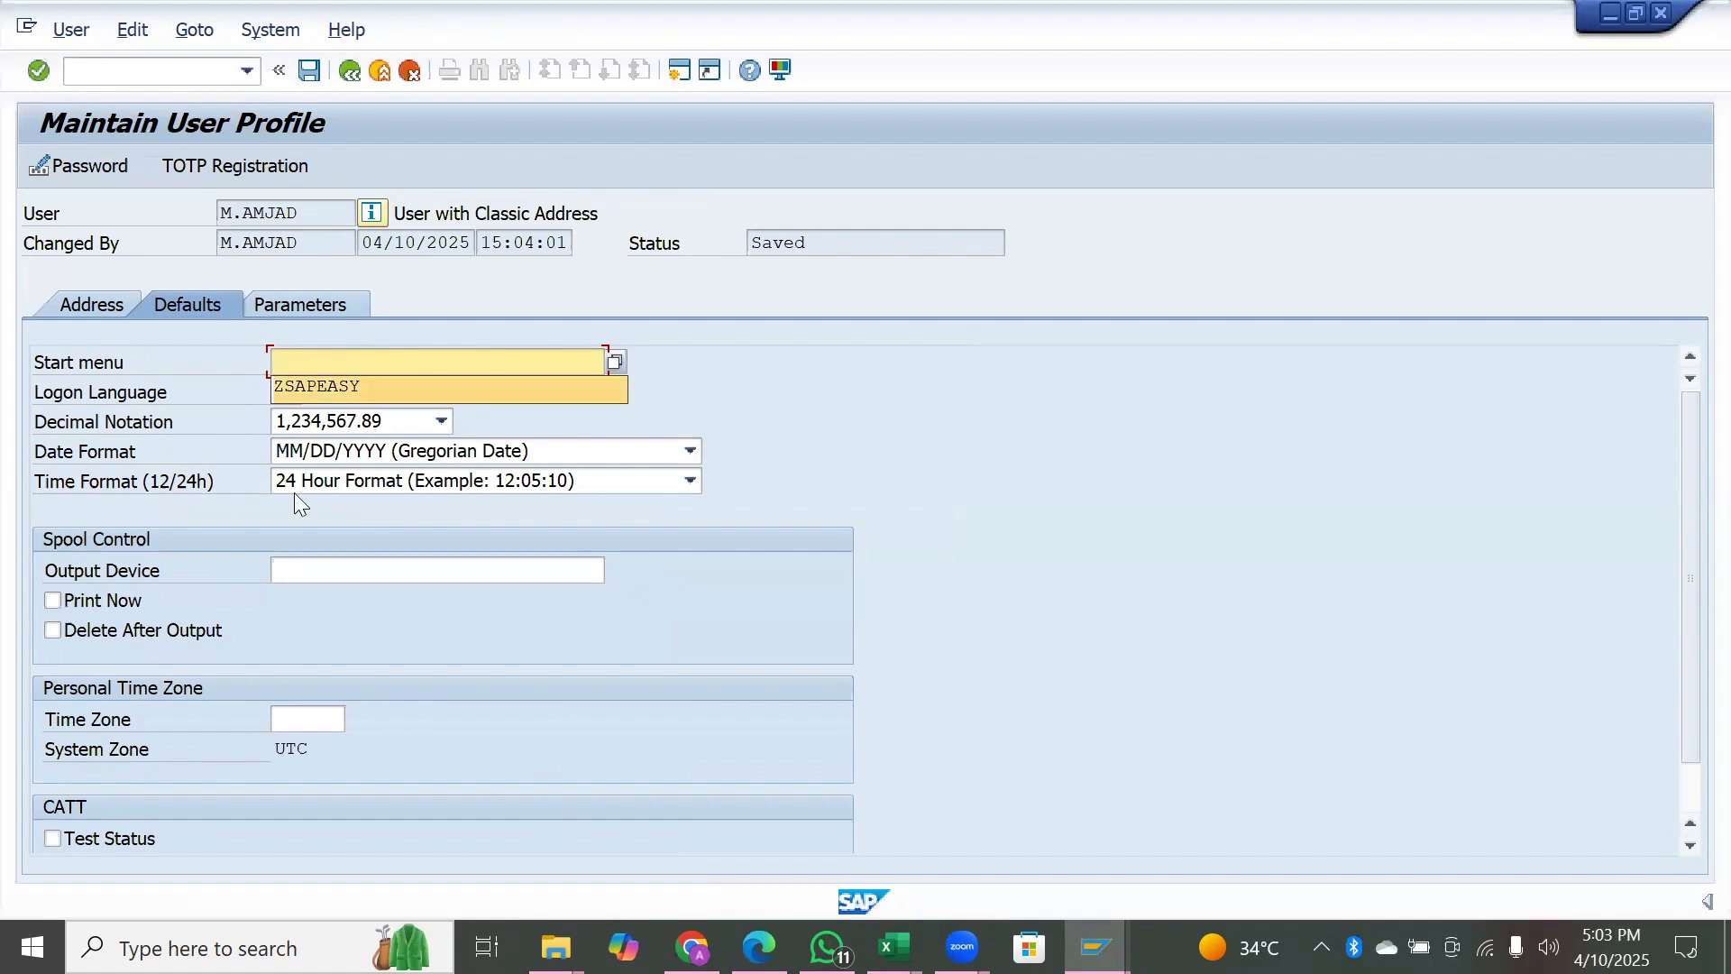
{"action": "left_click", "coordinate": [310, 384]}
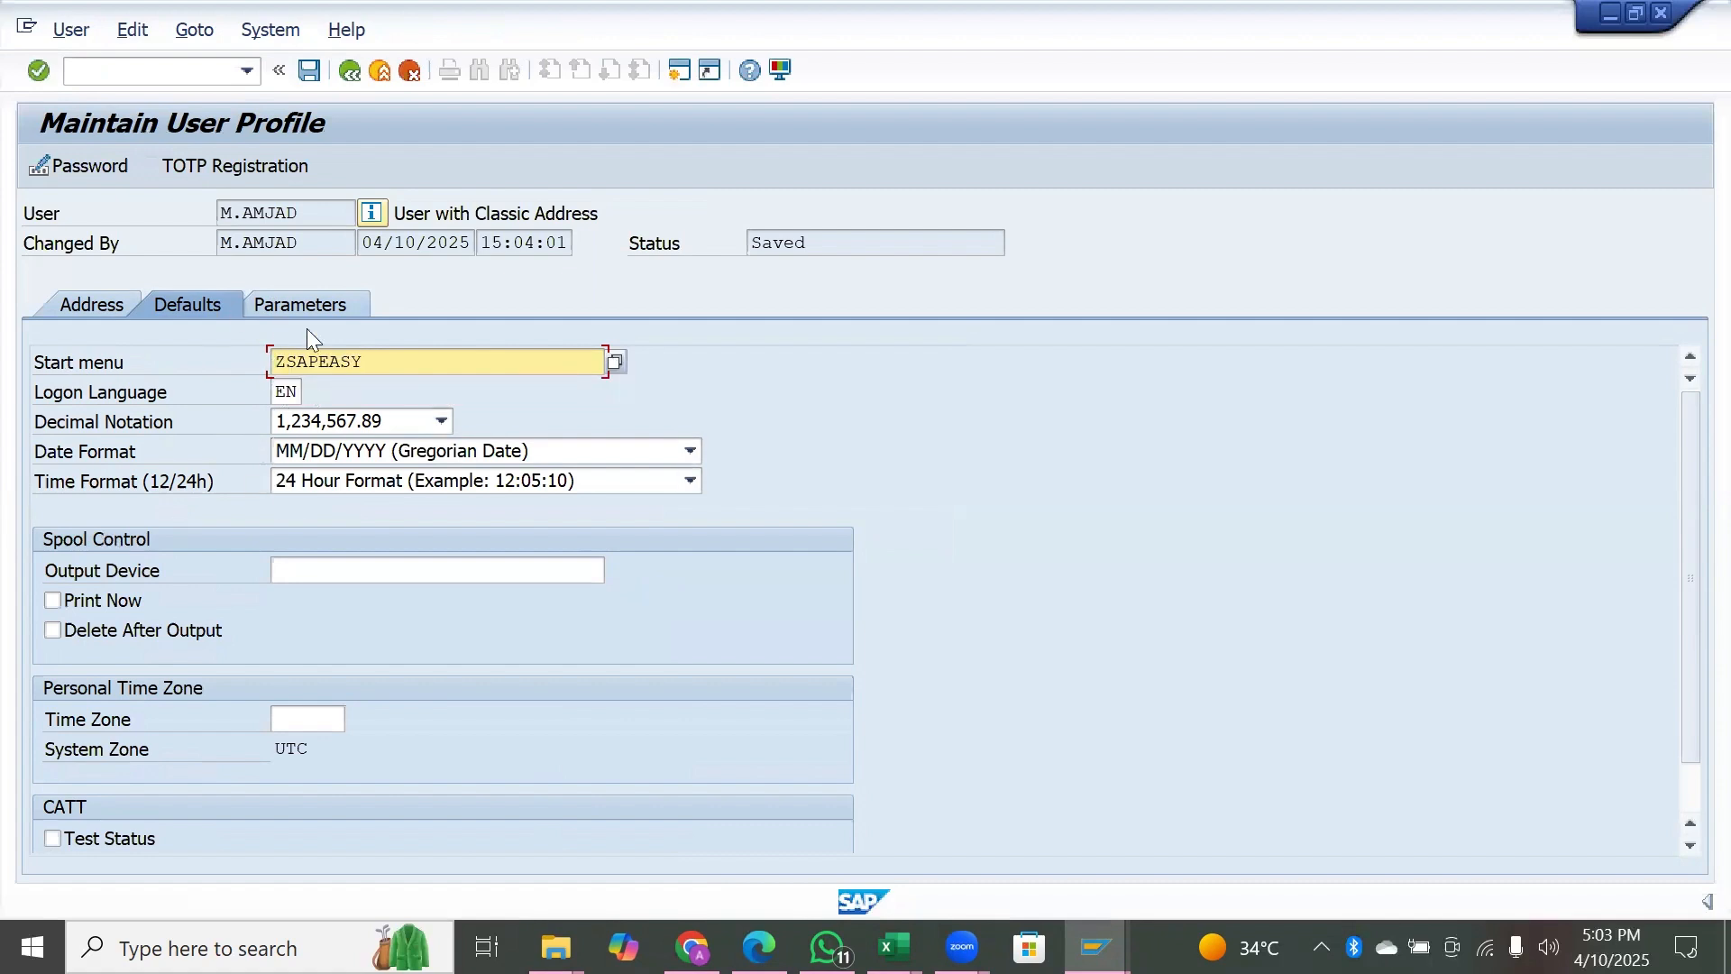
{"action": "left_click", "coordinate": [310, 70]}
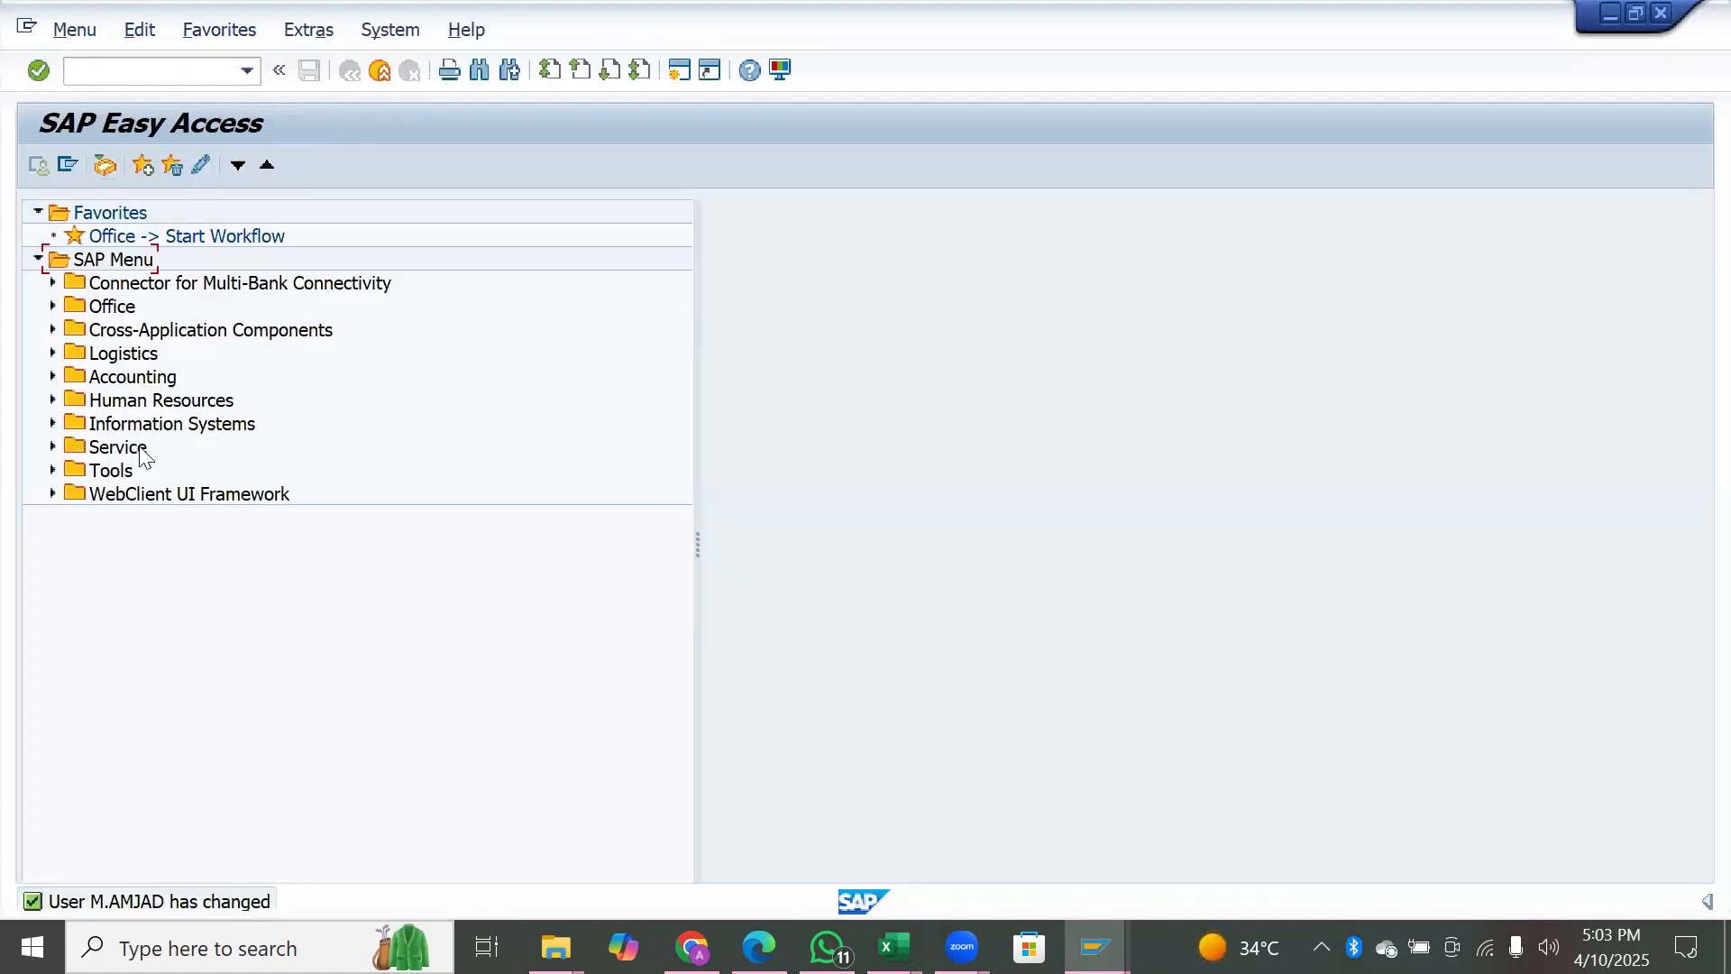
- Reload the SAP menu and expand its Reports and Transactions folders to check the added entries
{"action": "left_click", "coordinate": [71, 37]}
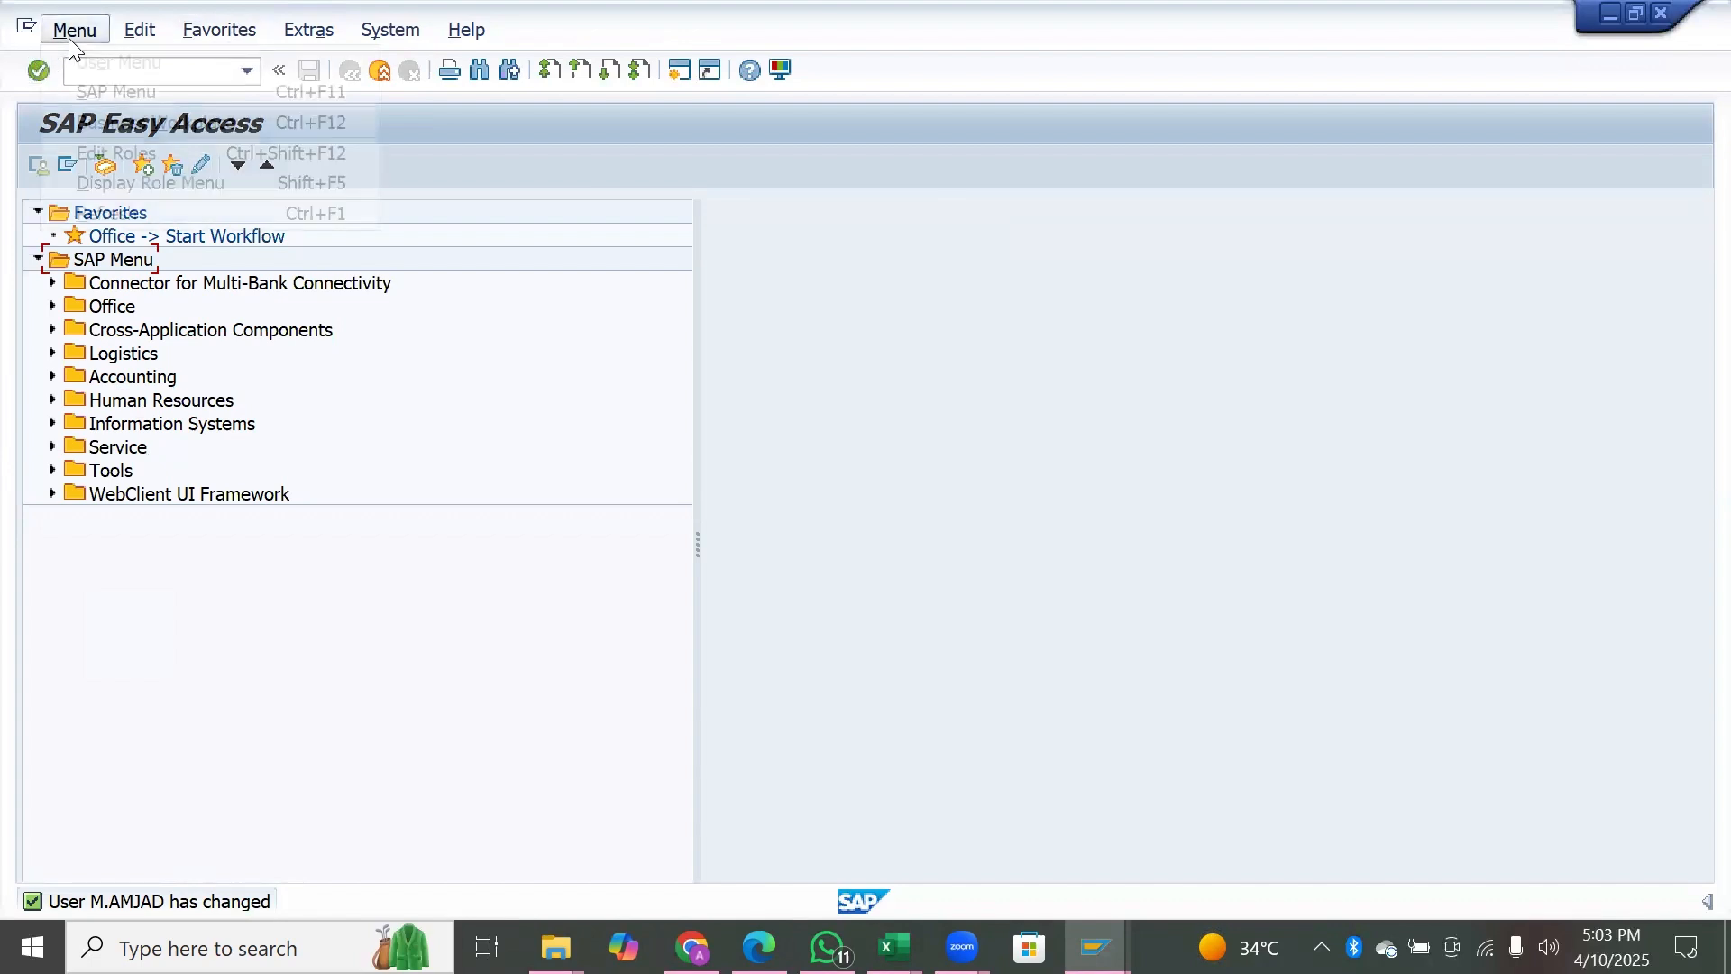
{"action": "left_click", "coordinate": [128, 92]}
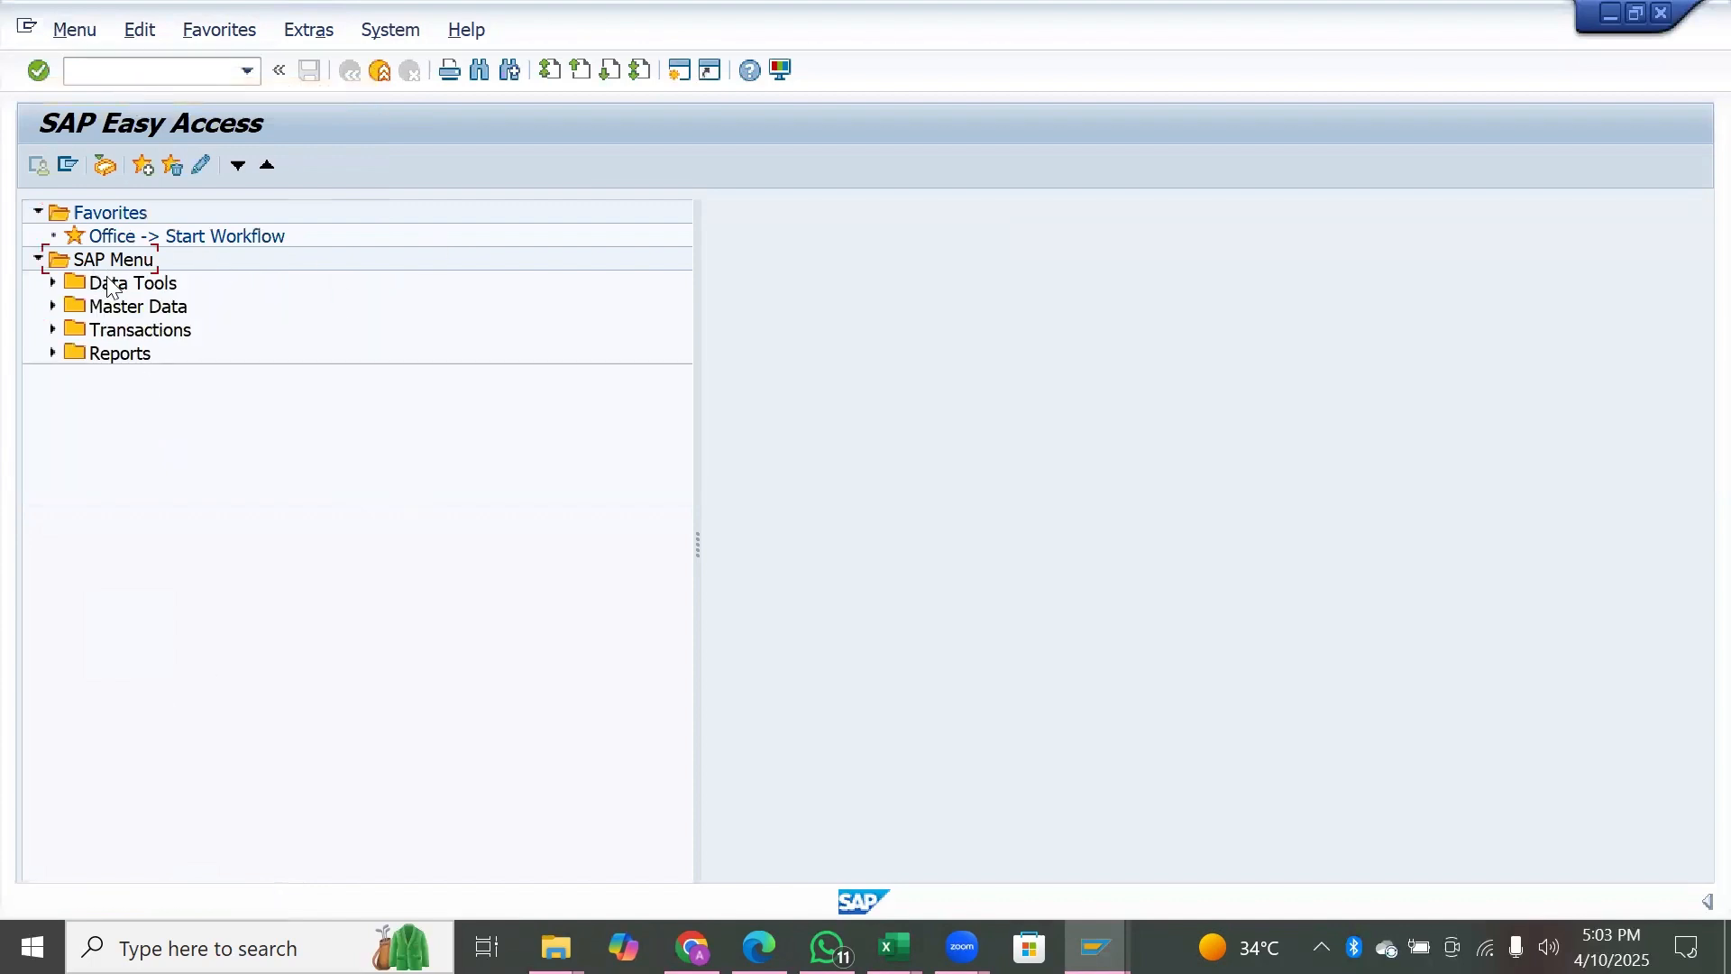
{"action": "double_click", "coordinate": [78, 351]}
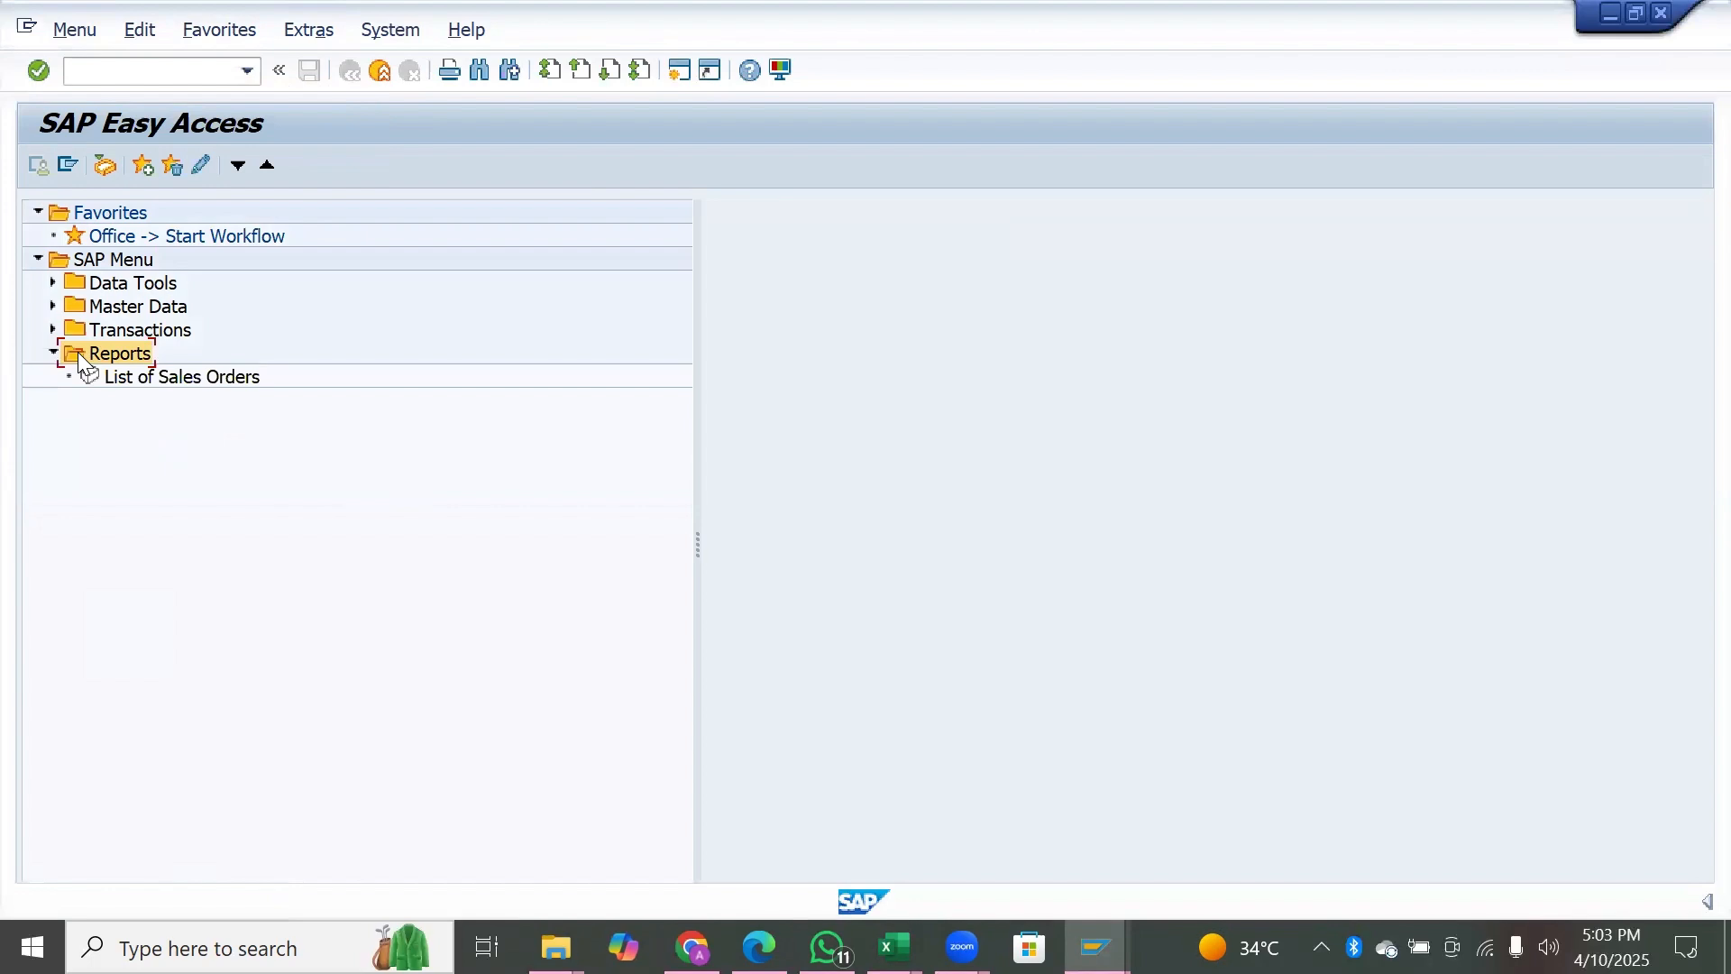
{"action": "left_click", "coordinate": [122, 380]}
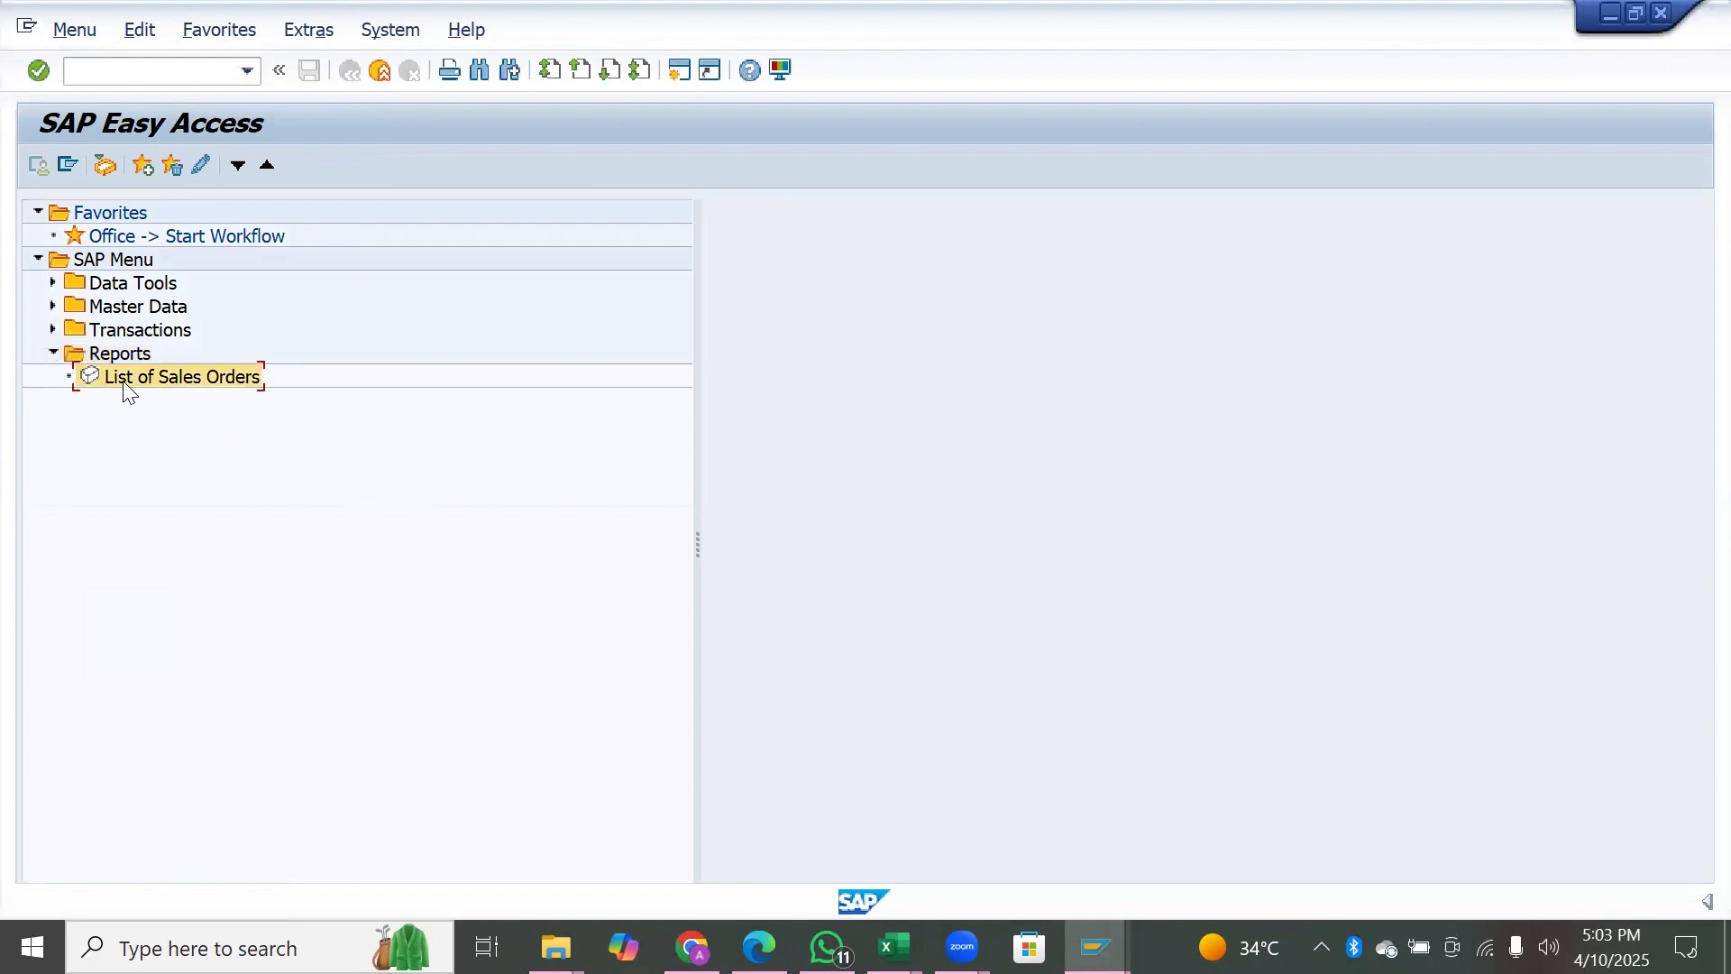
{"action": "double_click", "coordinate": [72, 328]}
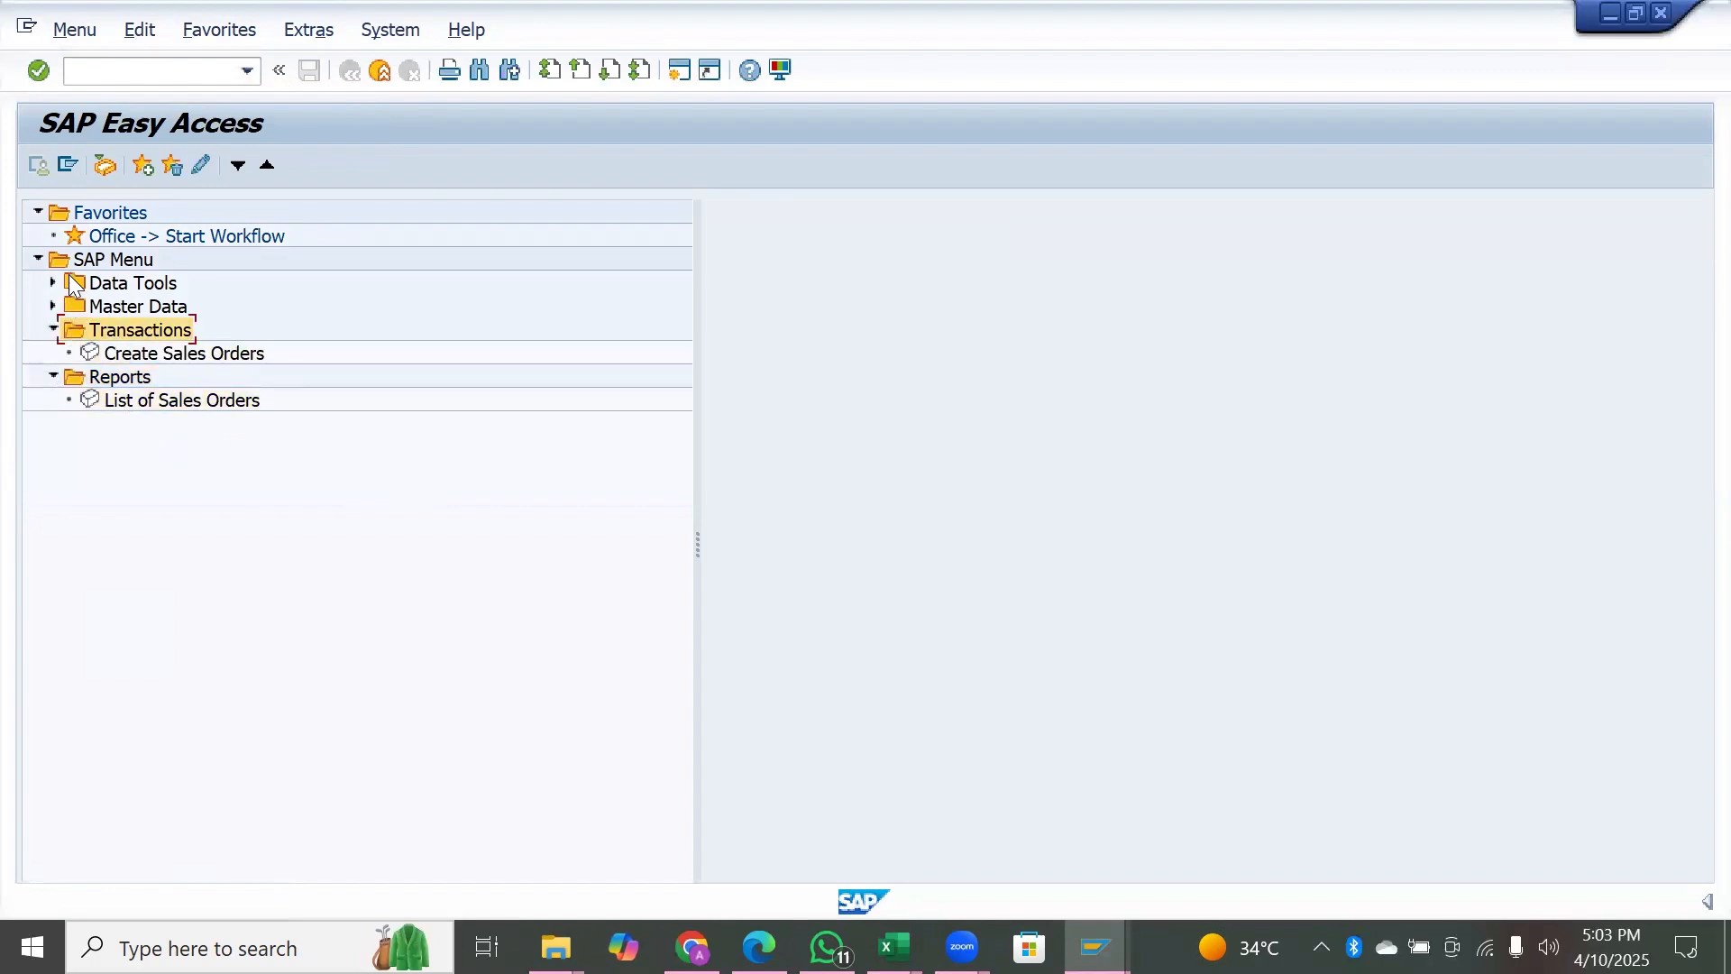